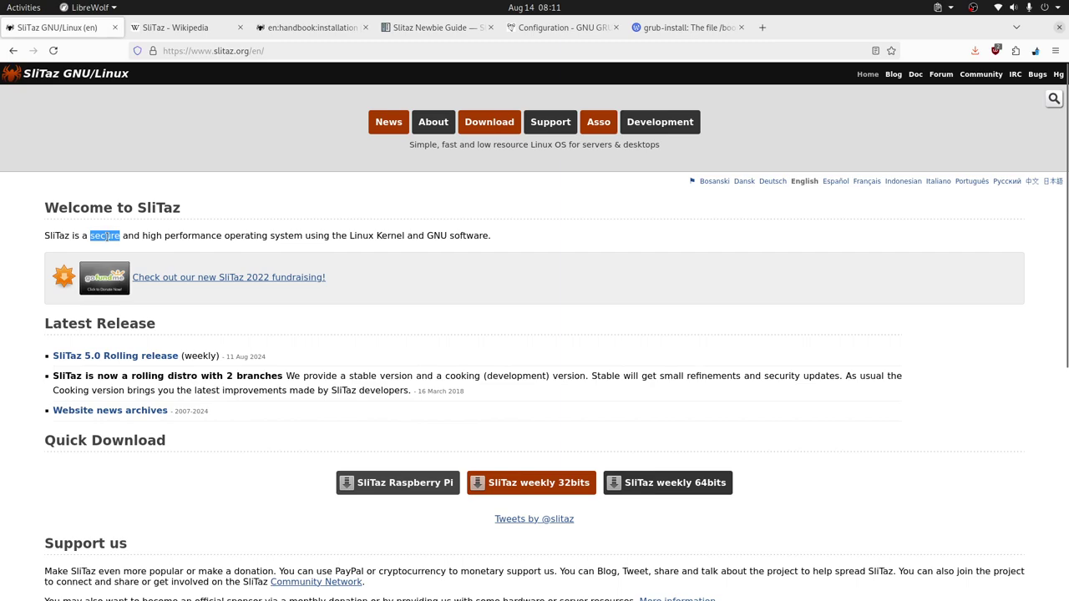
Step: Highlight 'performance', 'Linux Kernel and GNU software', 'software' and 'GNU' on the page
{"action": "left_click", "coordinate": [211, 236]}
{"action": "double_click", "coordinate": [204, 237]}
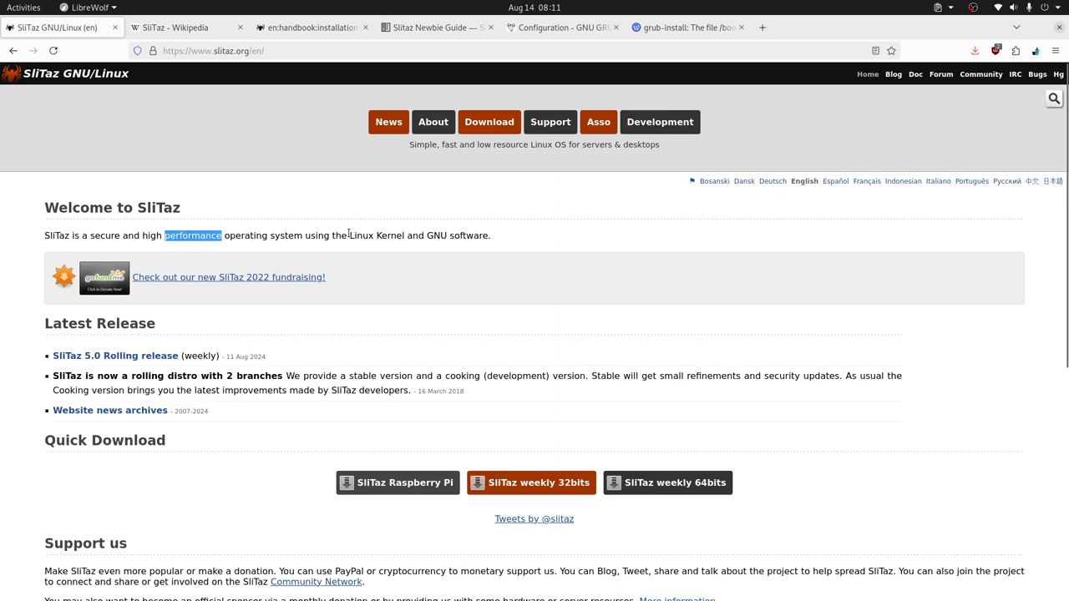
{"action": "left_click_drag", "start_coordinate": [349, 236], "coordinate": [495, 240]}
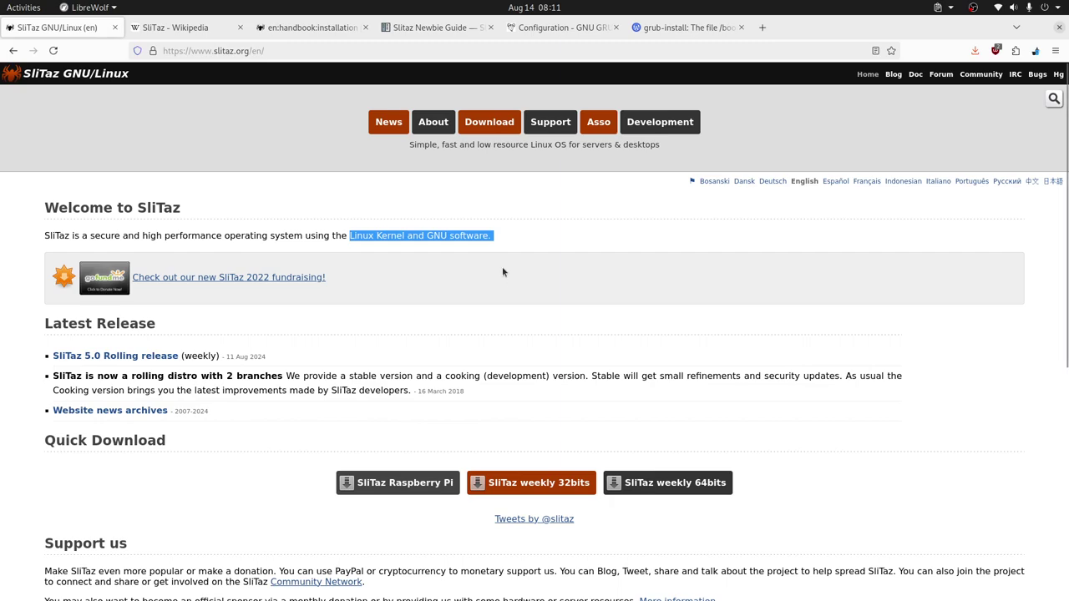
{"action": "double_click", "coordinate": [469, 236]}
{"action": "double_click", "coordinate": [438, 237]}
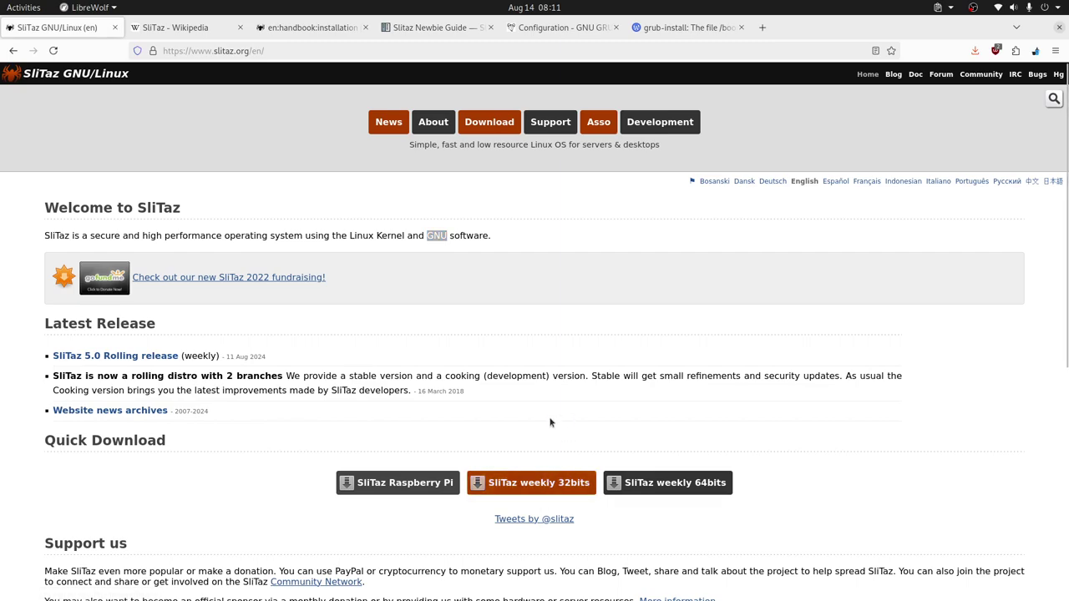
Step: Switch to VirtualBox Manager and check the Slitaz VM's 300 GB Slitaz.vdi storage
{"action": "key", "text": "alt+Tab"}
{"action": "key", "text": "Tab"}
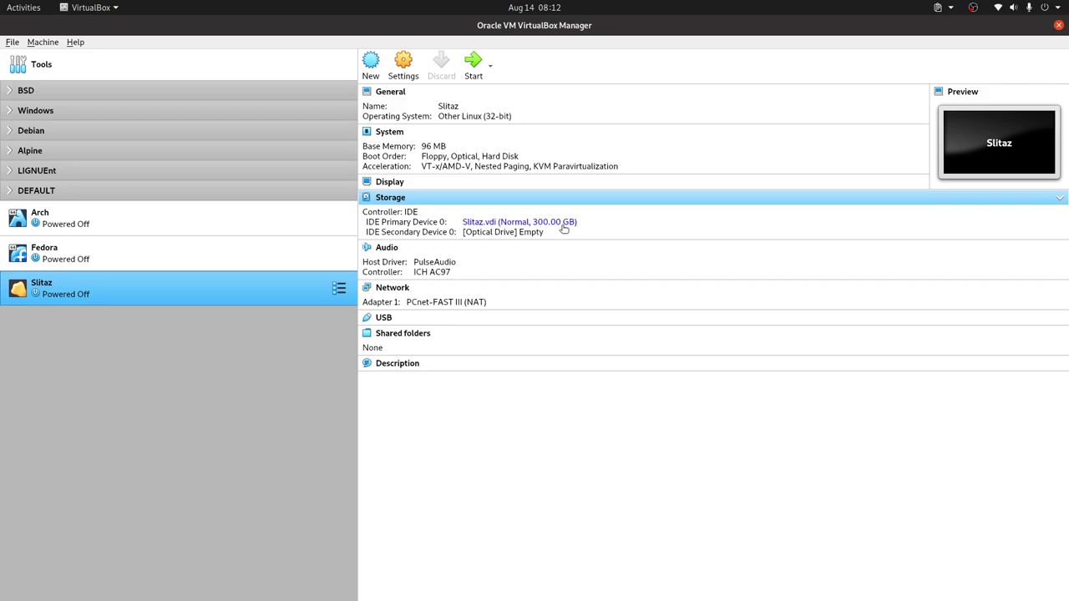
{"action": "mouse_move", "coordinate": [564, 229]}
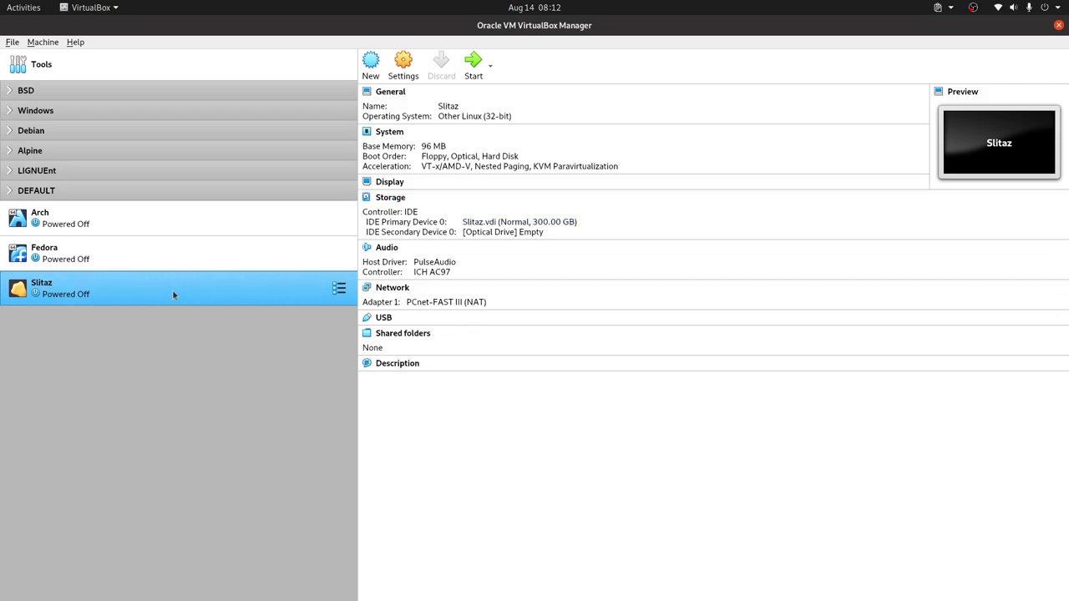
Step: Start the Slitaz VM with slitaz-rolling.iso chosen as its start-up disk
{"action": "double_click", "coordinate": [147, 293]}
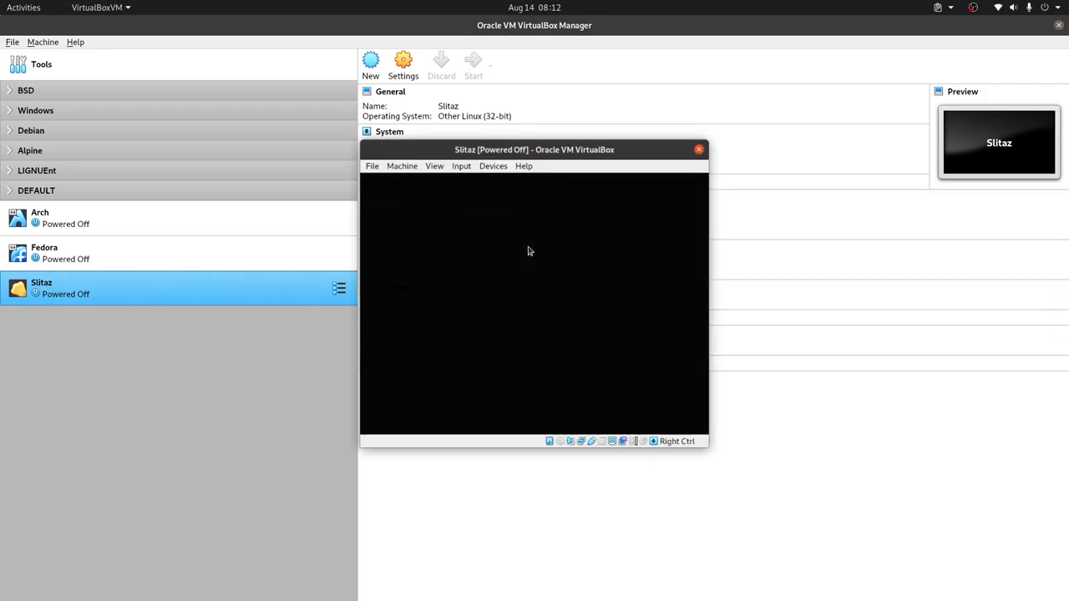
{"action": "left_click", "coordinate": [602, 335]}
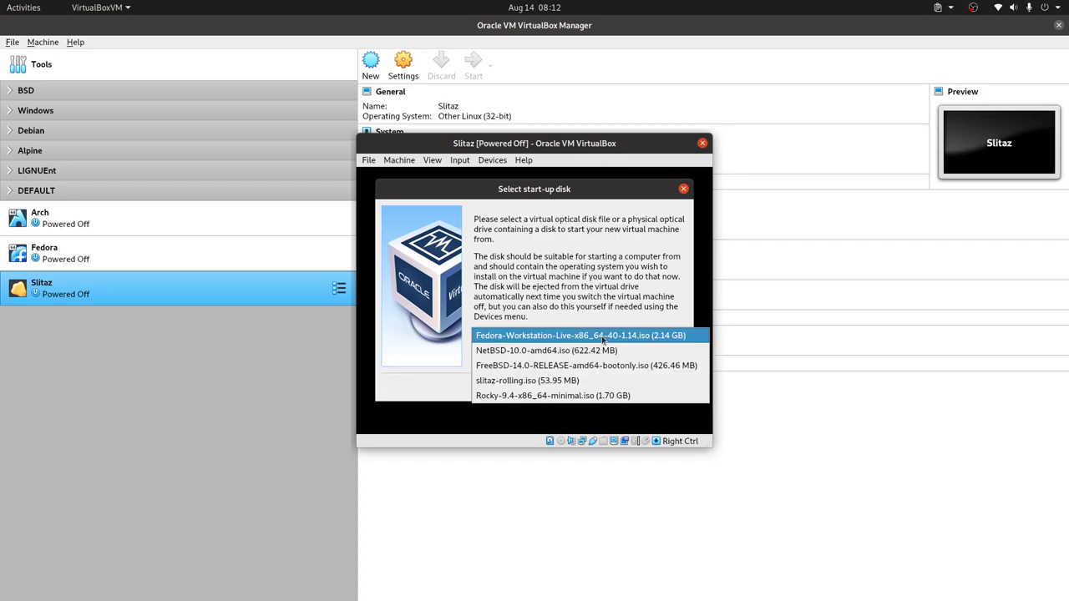
{"action": "left_click", "coordinate": [576, 376]}
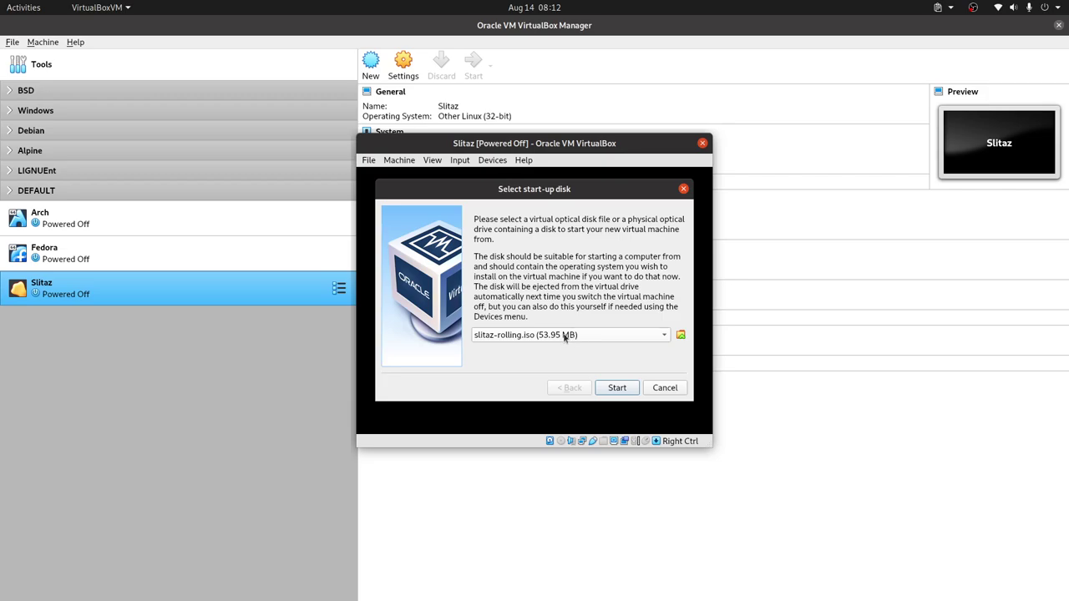
{"action": "left_click", "coordinate": [623, 393]}
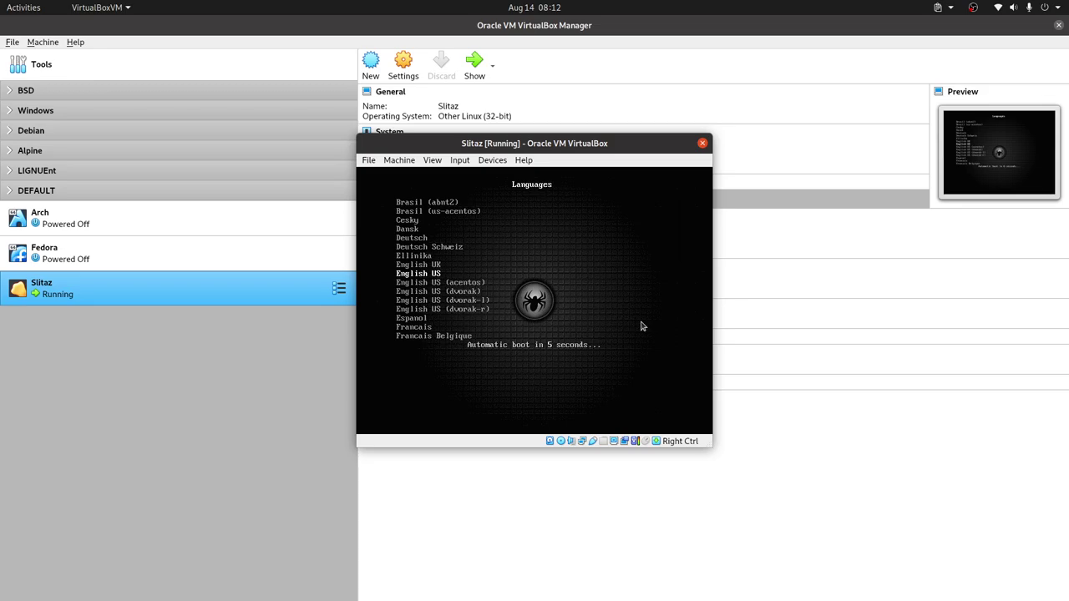
Step: Accept the default language and boot parameters, then boot the SliTaz base Live entry
{"action": "key", "text": "Return"}
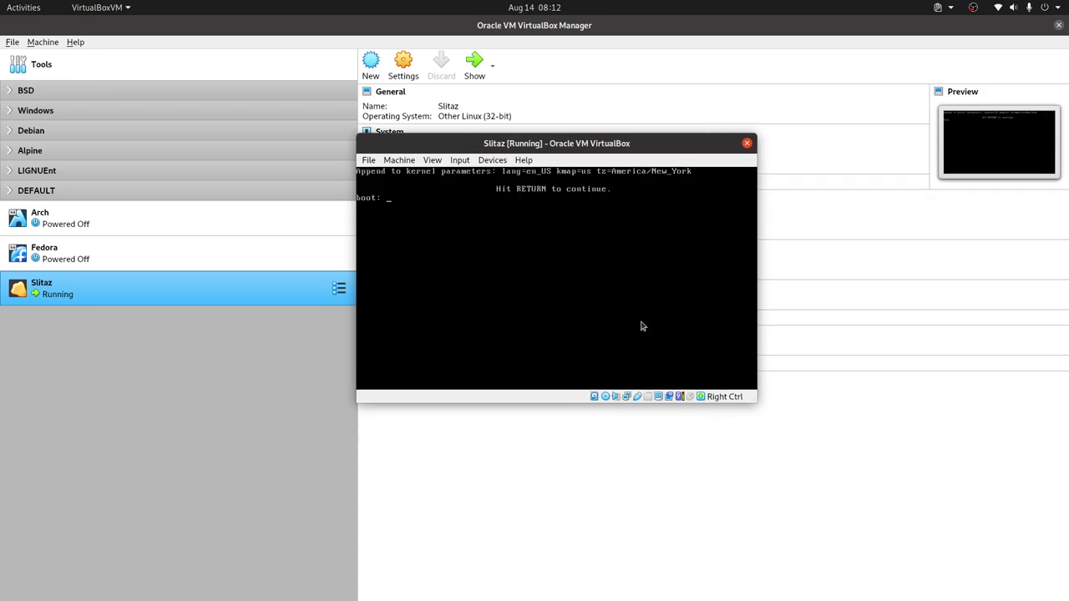
{"action": "key", "text": "Return"}
{"action": "key", "text": "Down"}
{"action": "key", "text": "Down"}
{"action": "key", "text": "Down"}
{"action": "key", "text": "Down"}
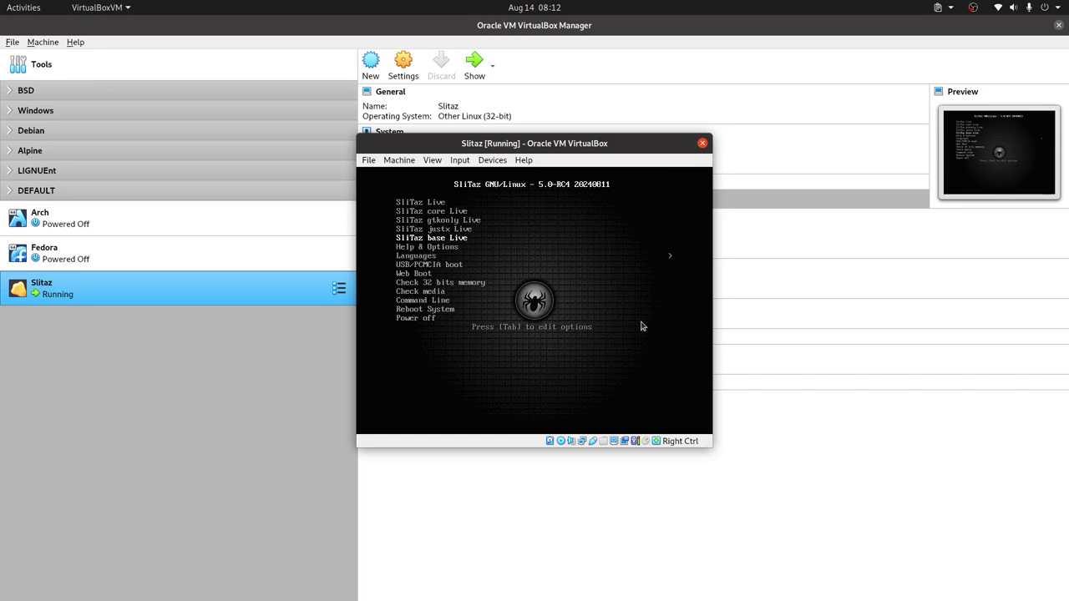
{"action": "key", "text": "Up"}
{"action": "key", "text": "Up"}
{"action": "key", "text": "Up"}
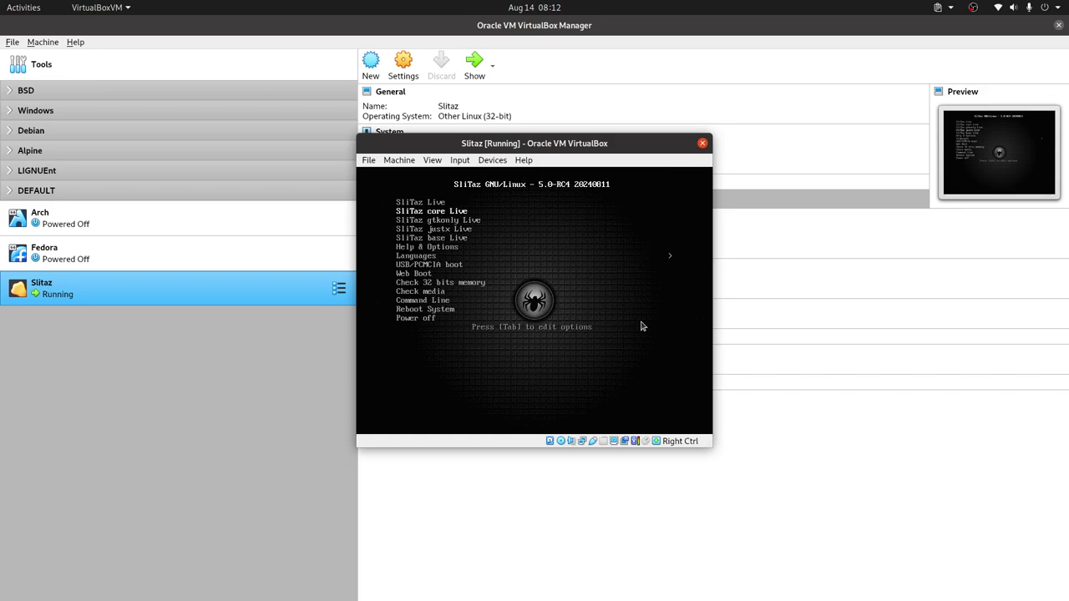
{"action": "key", "text": "Down"}
{"action": "key", "text": "Down"}
{"action": "key", "text": "Down"}
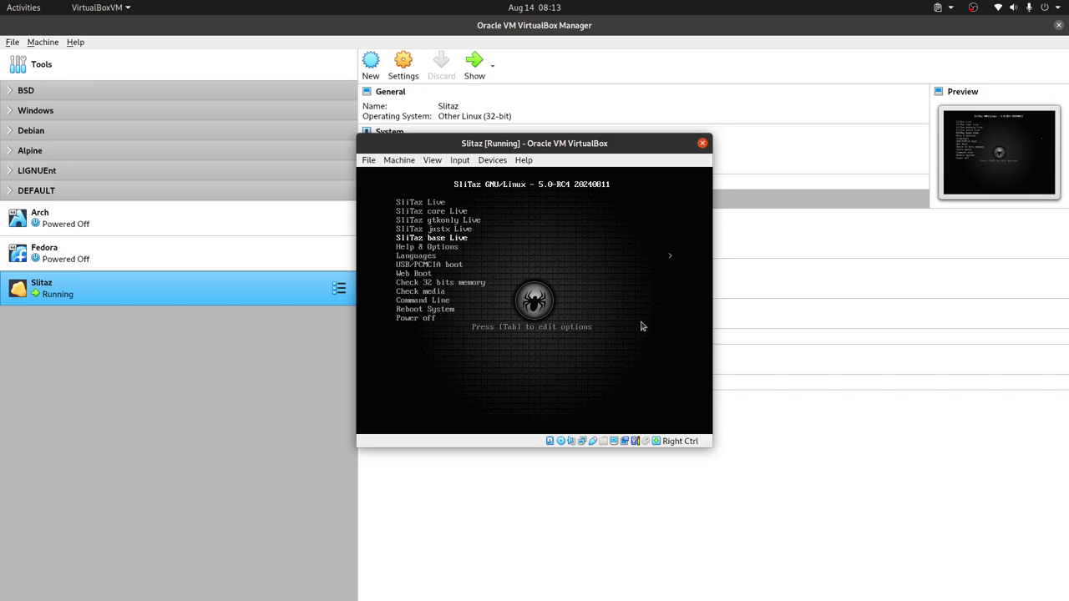
{"action": "key", "text": "Return"}
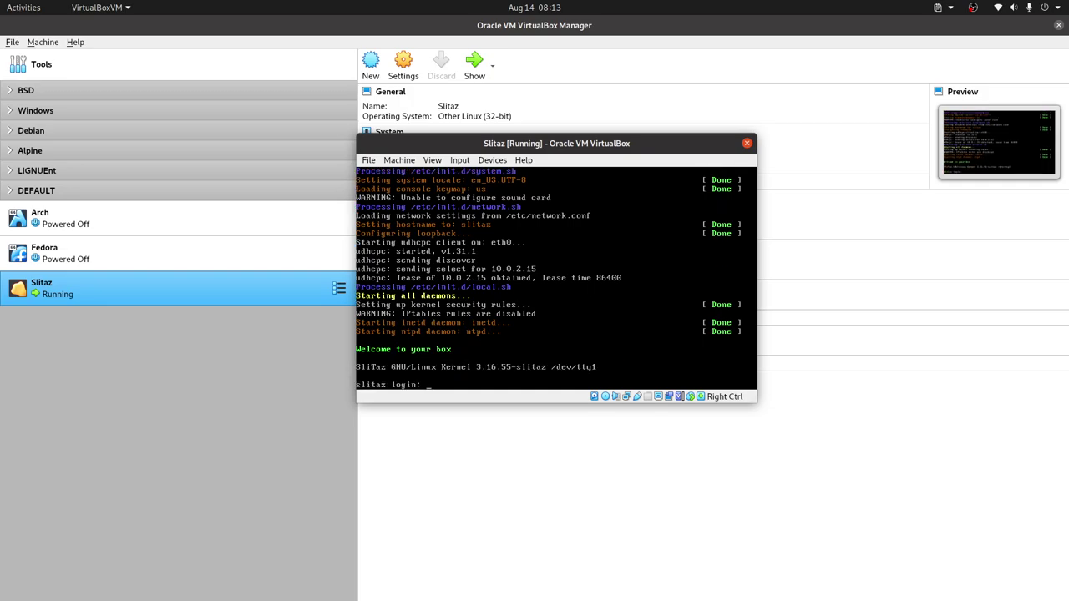
Step: Log in to the SliTaz console as the root superuser
{"action": "type", "text": "oot"}
{"action": "key", "text": "Return"}
{"action": "type", "text": "root"}
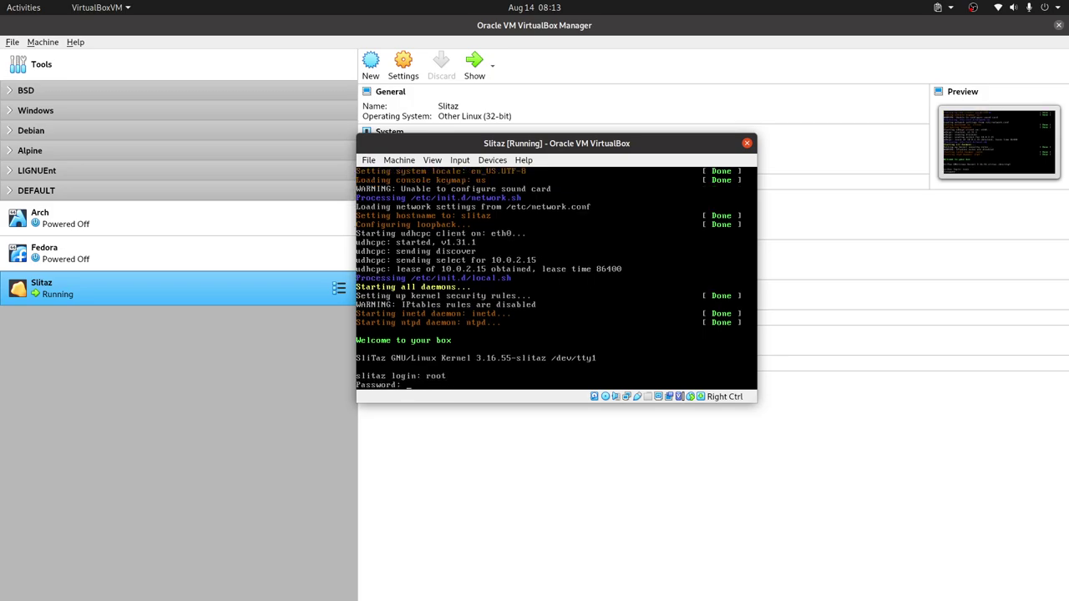
{"action": "key", "text": "Return"}
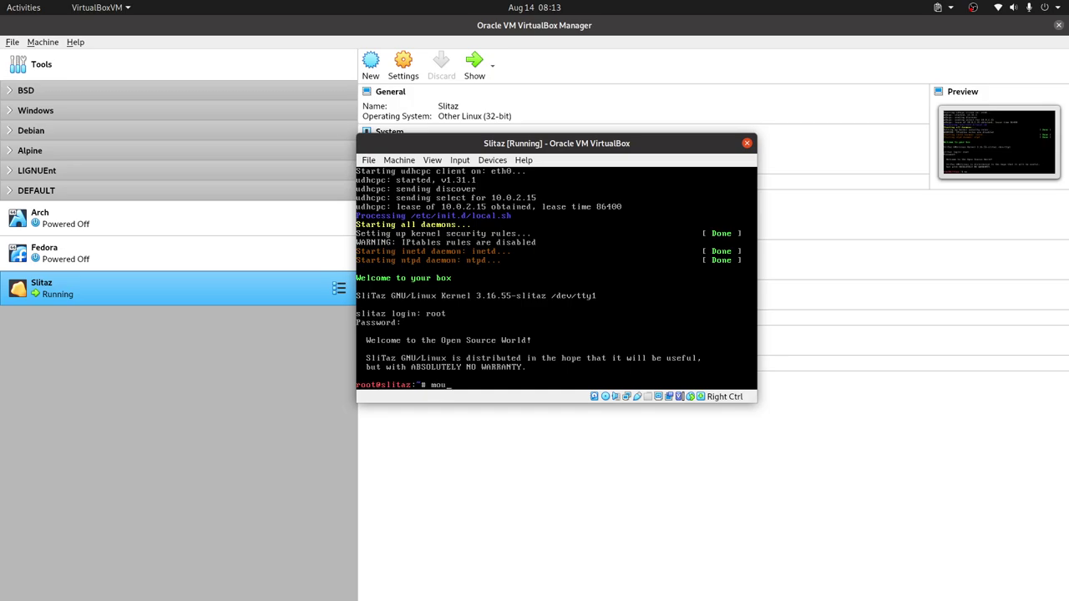
Step: Mount /dev/cdrom at /media/cdrom/ and return to LibreWolf
{"action": "type", "text": "/dev/cdrom /media/cdrom/"}
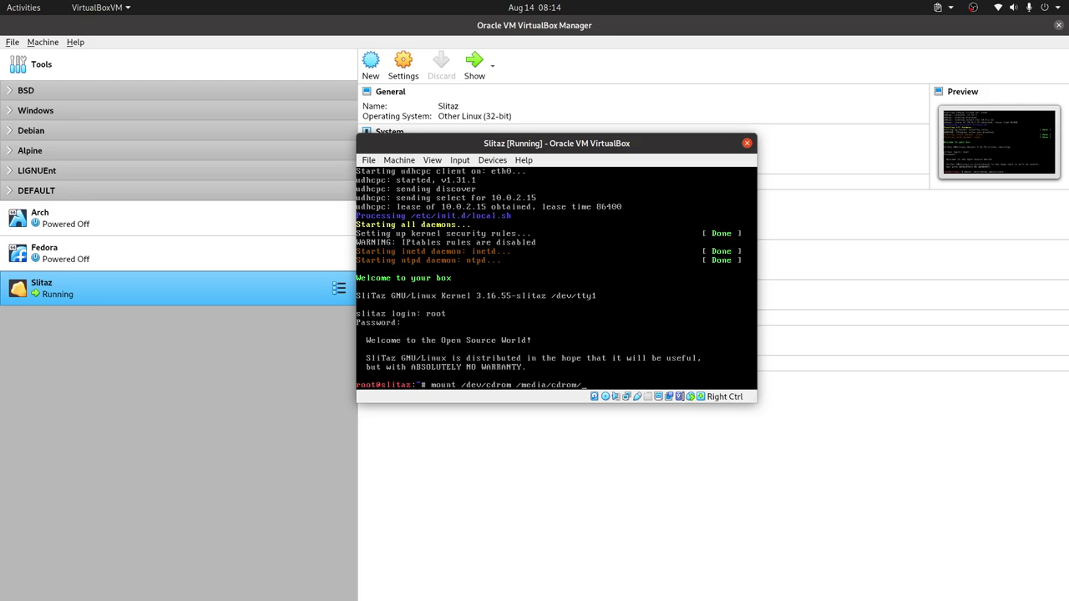
{"action": "key", "text": "Return"}
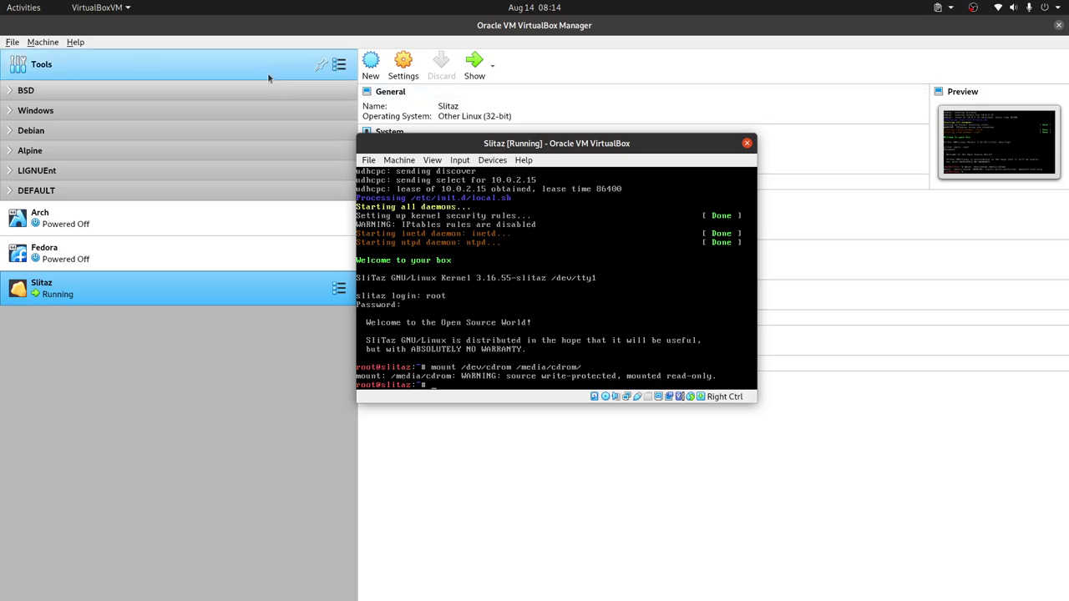
{"action": "key", "text": "alt+Tab"}
{"action": "key", "text": "alt+Tab"}
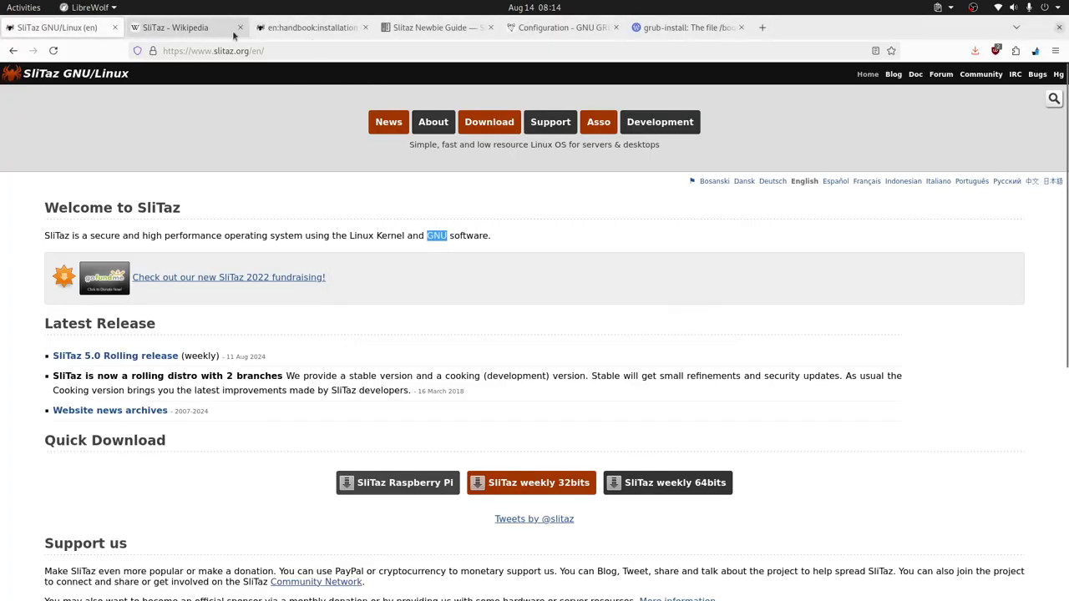
Step: Scroll the doc.slitaz.org handbook to its Manual ('By Hand') Installation mount and extract commands
{"action": "left_click", "coordinate": [300, 28]}
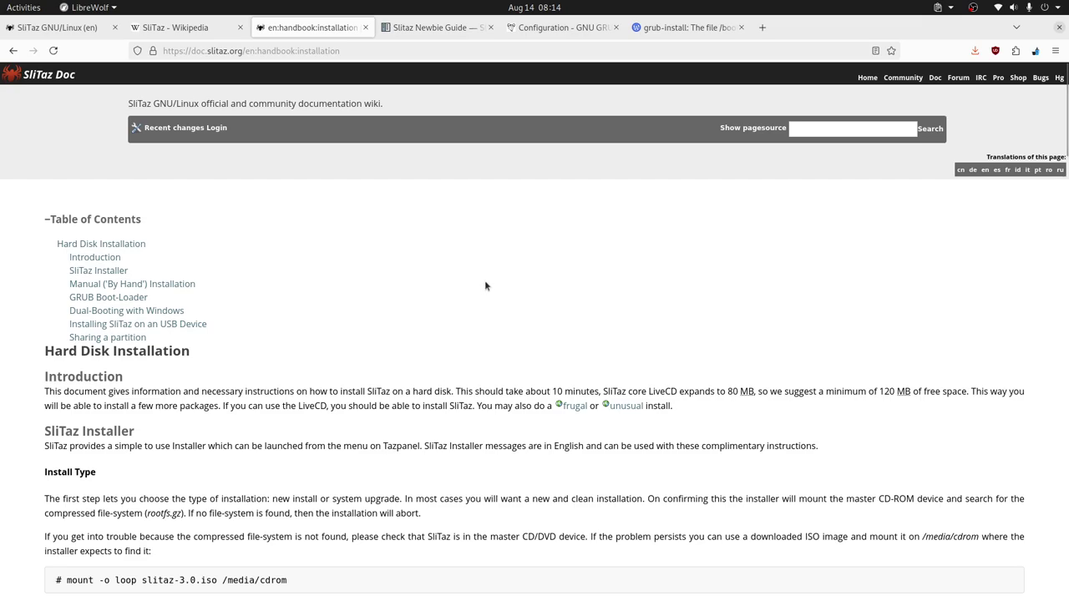
{"action": "scroll", "coordinate": [479, 286], "scroll_direction": "down", "scroll_amount": 2}
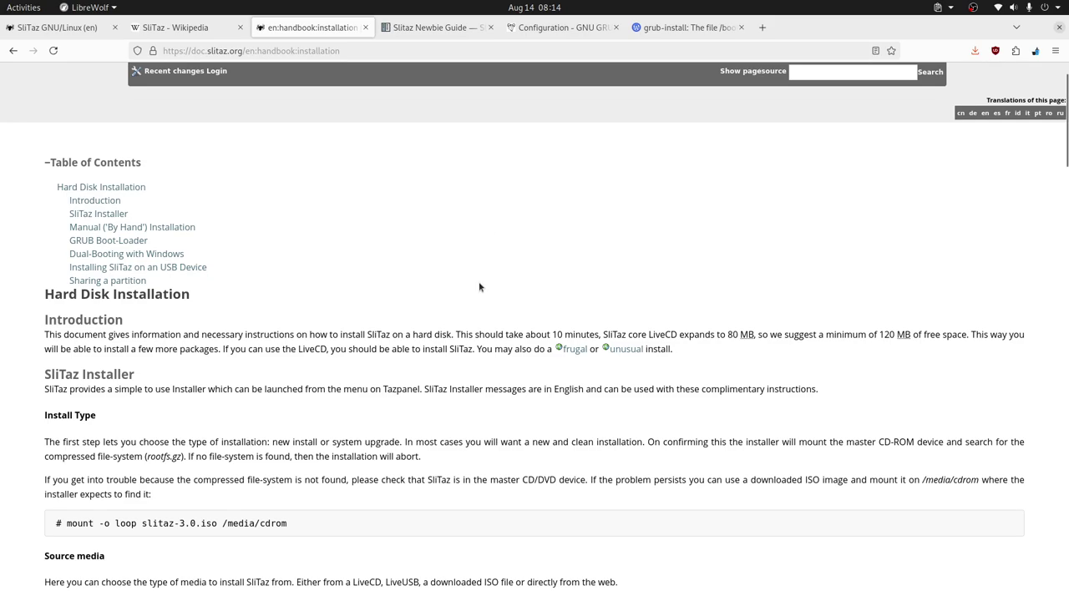
{"action": "scroll", "coordinate": [478, 283], "scroll_direction": "down", "scroll_amount": 4}
{"action": "scroll", "coordinate": [477, 282], "scroll_direction": "down", "scroll_amount": 12}
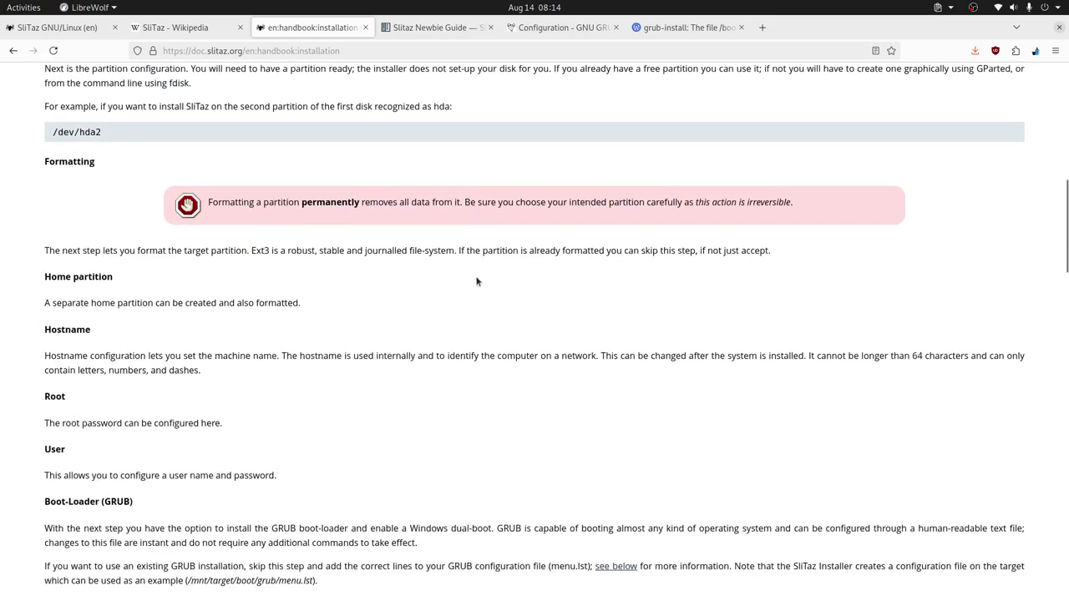
{"action": "scroll", "coordinate": [472, 280], "scroll_direction": "up", "scroll_amount": 20}
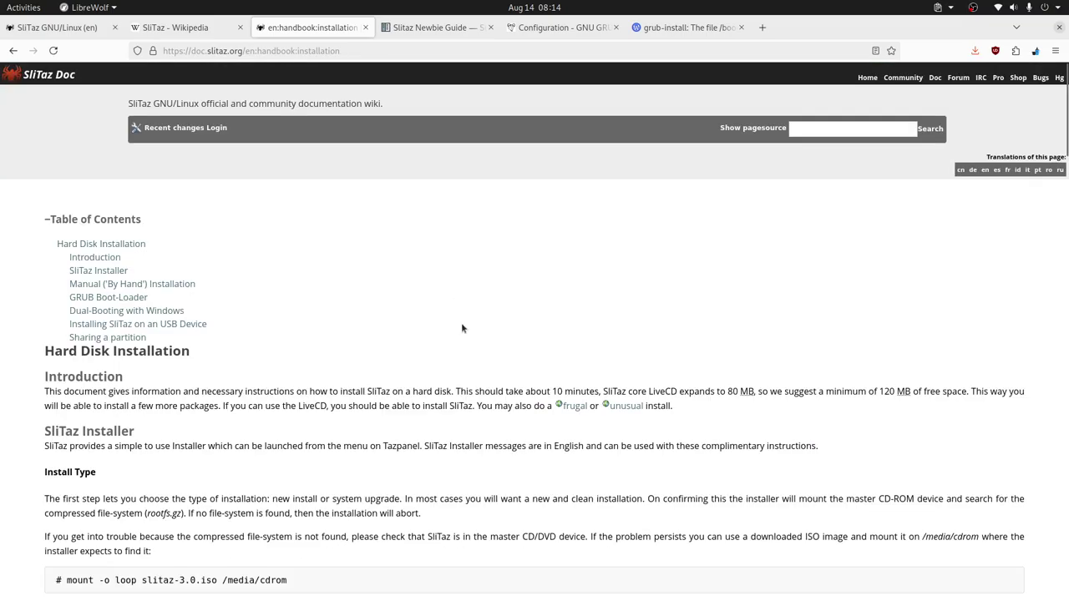
{"action": "scroll", "coordinate": [462, 323], "scroll_direction": "down", "scroll_amount": 15}
{"action": "scroll", "coordinate": [227, 249], "scroll_direction": "down", "scroll_amount": 1}
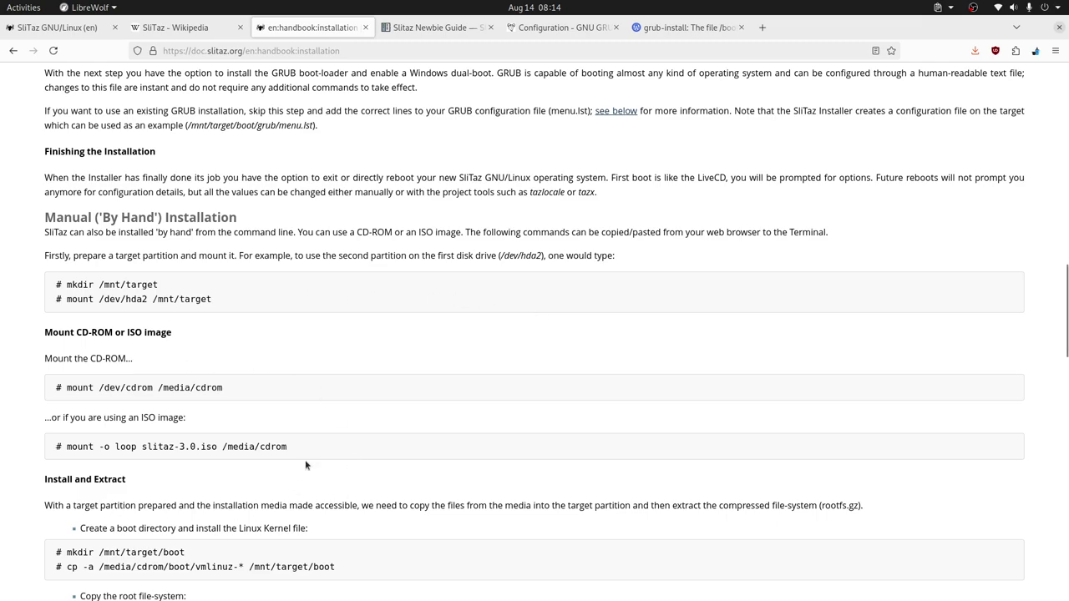
{"action": "scroll", "coordinate": [305, 459], "scroll_direction": "down", "scroll_amount": 3}
{"action": "scroll", "coordinate": [396, 419], "scroll_direction": "up", "scroll_amount": 2}
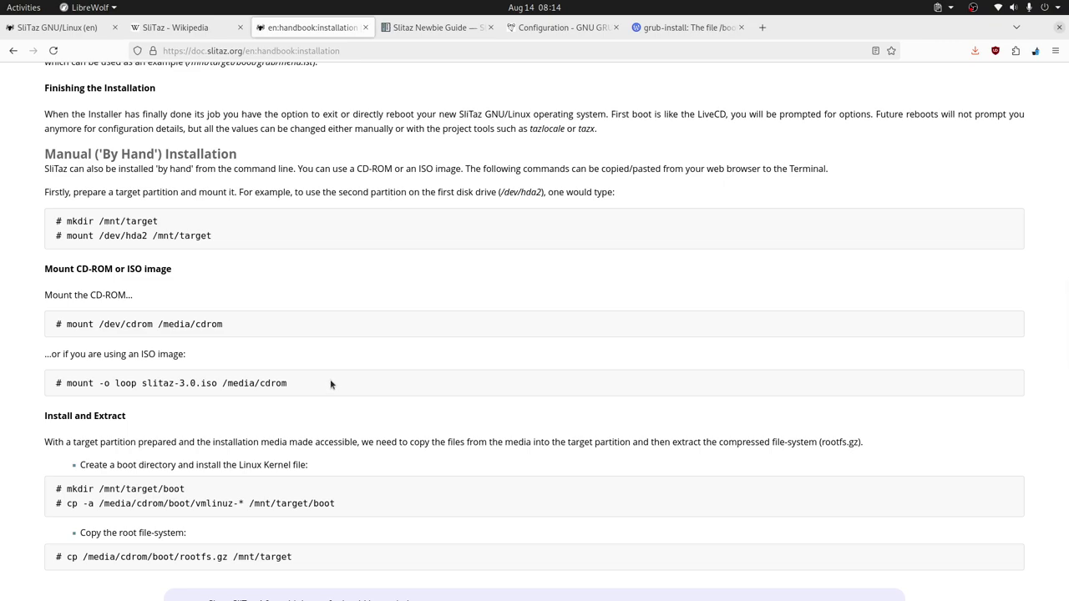
Step: In the VM shell, browse /dev device names via Tab completion (s*, hd, nvram)
{"action": "key", "text": "alt+Tab"}
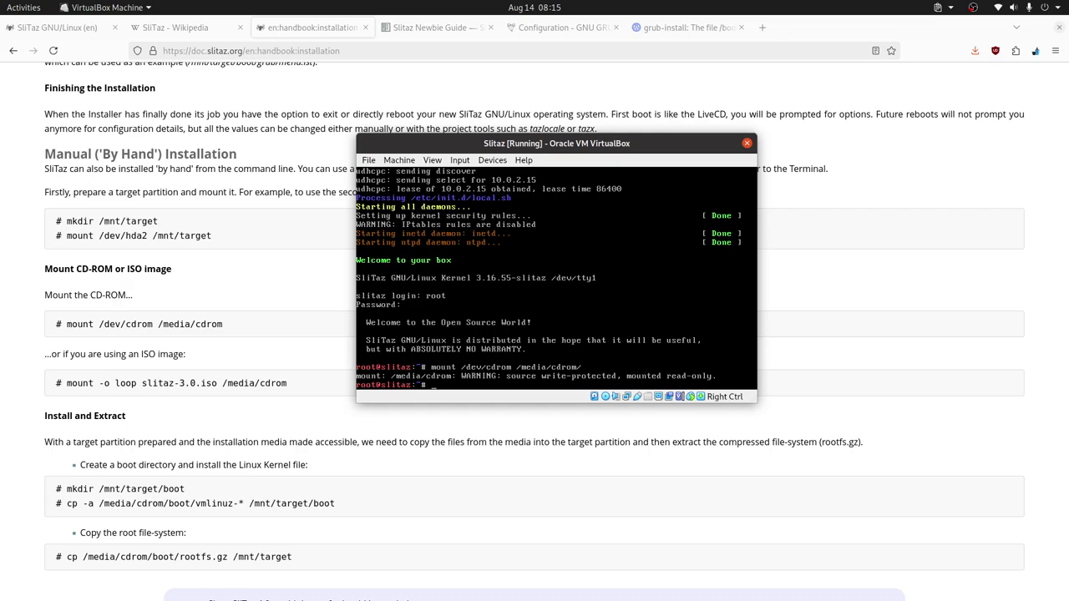
{"action": "type", "text": "dev/"}
{"action": "key", "text": "Tab"}
{"action": "key", "text": "Tab"}
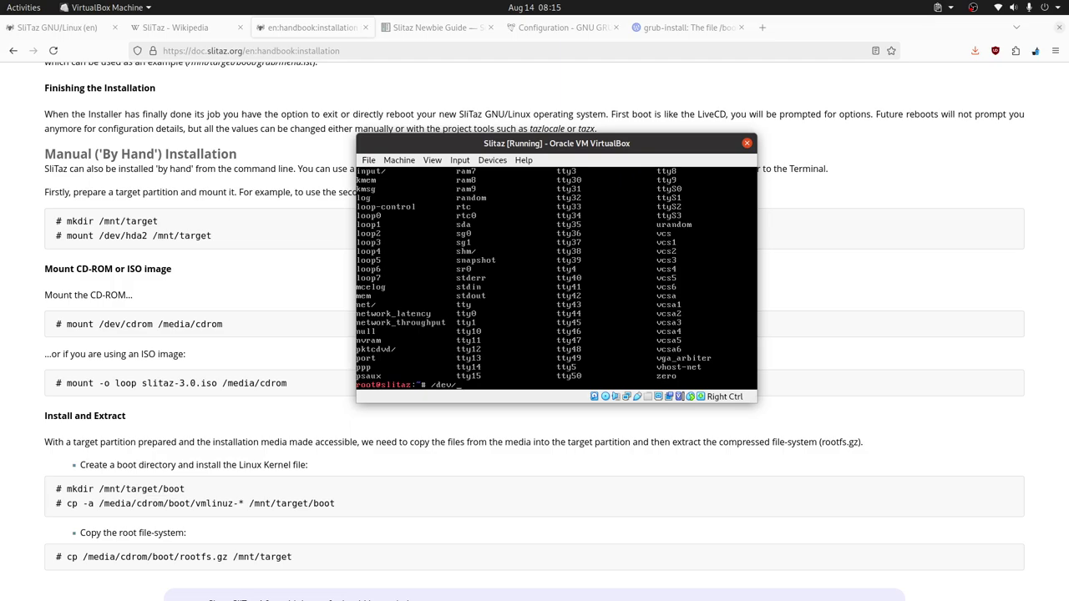
{"action": "type", "text": "s"}
{"action": "key", "text": "Tab"}
{"action": "key", "text": "Tab"}
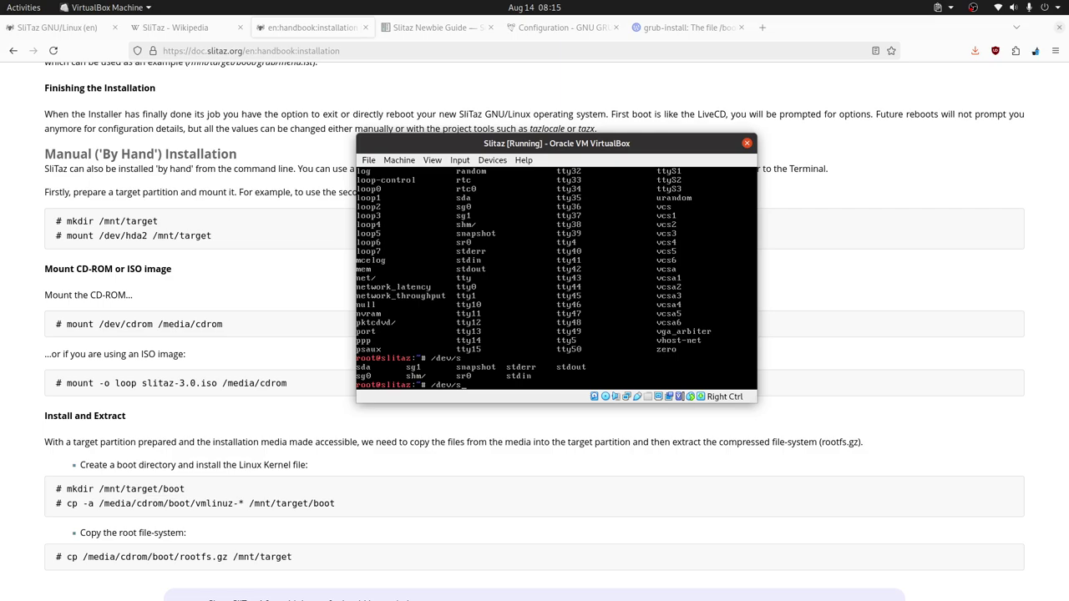
{"action": "type", "text": "d"}
{"action": "key", "text": "BackSpace"}
{"action": "key", "text": "BackSpace"}
{"action": "type", "text": "hd"}
{"action": "key", "text": "BackSpace"}
{"action": "key", "text": "BackSpace"}
{"action": "type", "text": "n"}
{"action": "type", "text": "v"}
{"action": "key", "text": "Tab"}
Step: Print /dev/sda's partition info with 'parted /dev/sda -- p'
{"action": "key", "text": "BackSpace"}
{"action": "key", "text": "BackSpace"}
{"action": "key", "text": "BackSpace"}
{"action": "key", "text": "BackSpace"}
{"action": "key", "text": "BackSpace"}
{"action": "key", "text": "BackSpace"}
{"action": "key", "text": "BackSpace"}
{"action": "key", "text": "BackSpace"}
{"action": "key", "text": "BackSpace"}
{"action": "key", "text": "BackSpace"}
{"action": "type", "text": "dev/sda -- p"}
{"action": "key", "text": "Return"}
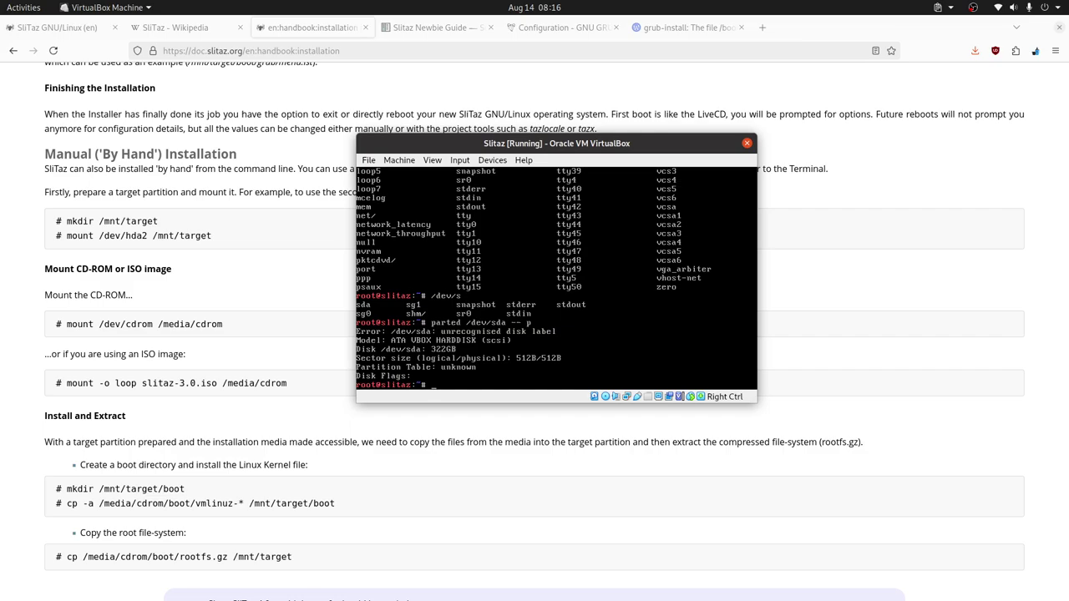
Step: Run 'parted /dev/sda -- mktable msdos', then reprint the disk to confirm the msdos table
{"action": "key", "text": "Up"}
{"action": "type", "text": "mkd"}
{"action": "key", "text": "BackSpace"}
{"action": "type", "text": "table msdos"}
{"action": "key", "text": "Return"}
{"action": "key", "text": "Up"}
{"action": "key", "text": "Up"}
{"action": "key", "text": "Return"}
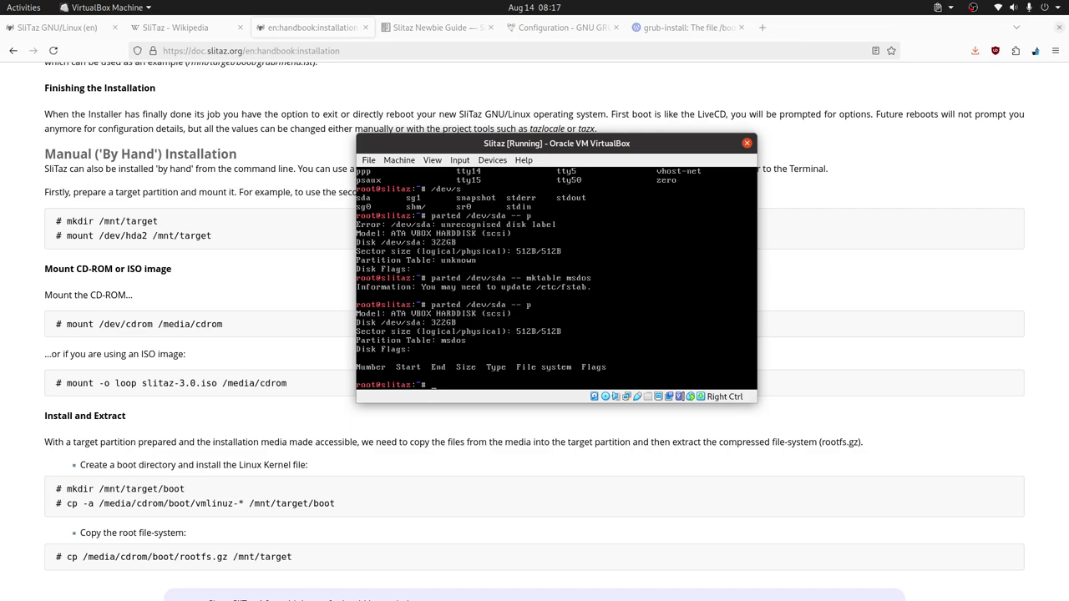
Step: Edit the recalled command into 'parted -a optimal /dev/sda -- mkpart primary ext4 1MiB 129MiB'
{"action": "key", "text": "Up"}
{"action": "key", "text": "Up"}
{"action": "key", "text": "BackSpace"}
{"action": "key", "text": "BackSpace"}
{"action": "key", "text": "BackSpace"}
{"action": "key", "text": "BackSpace"}
{"action": "key", "text": "BackSpace"}
{"action": "type", "text": "part"}
{"action": "type", "text": "primary msdos"}
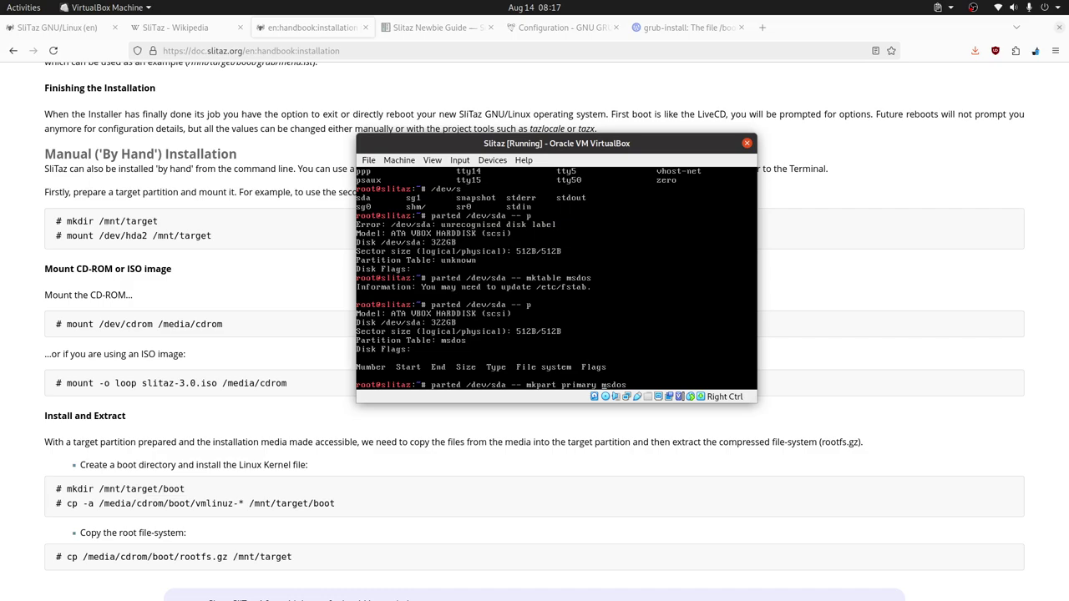
{"action": "key", "text": "BackSpace"}
{"action": "key", "text": "BackSpace"}
{"action": "key", "text": "BackSpace"}
{"action": "key", "text": "BackSpace"}
{"action": "key", "text": "BackSpace"}
{"action": "type", "text": "ext4"}
{"action": "type", "text": "129M"}
{"action": "type", "text": "ib"}
{"action": "key", "text": "BackSpace"}
{"action": "type", "text": "B"}
{"action": "type", "text": "-a "}
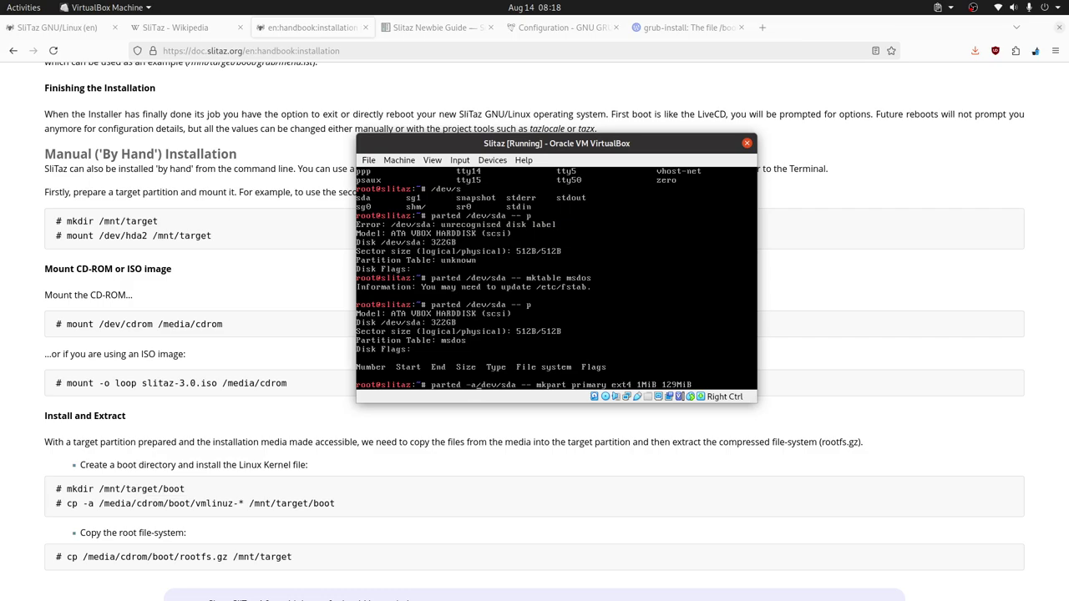
{"action": "type", "text": "optima"}
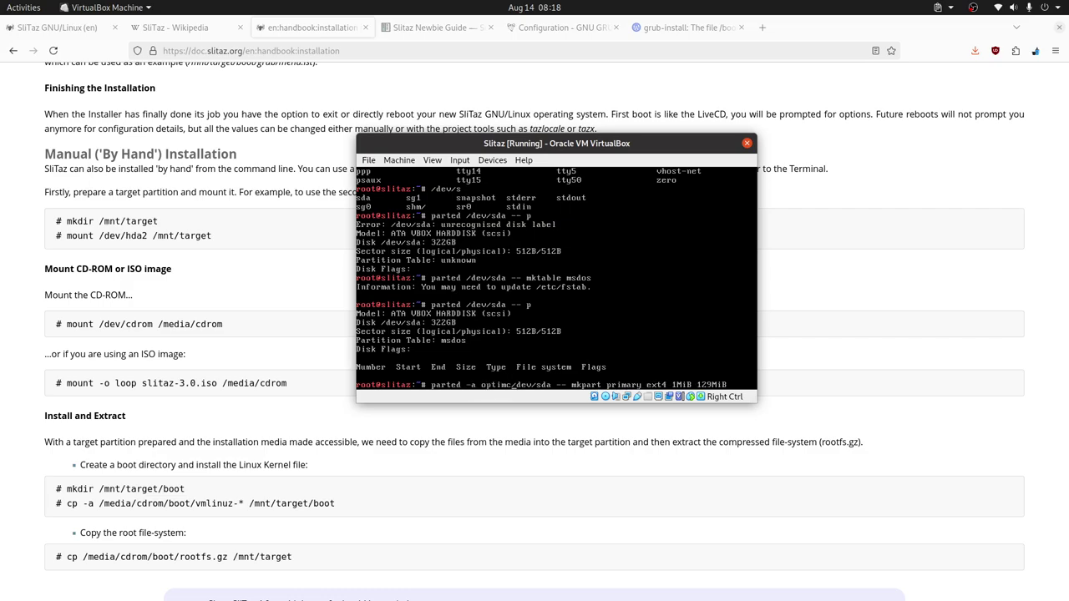
{"action": "type", "text": "l"}
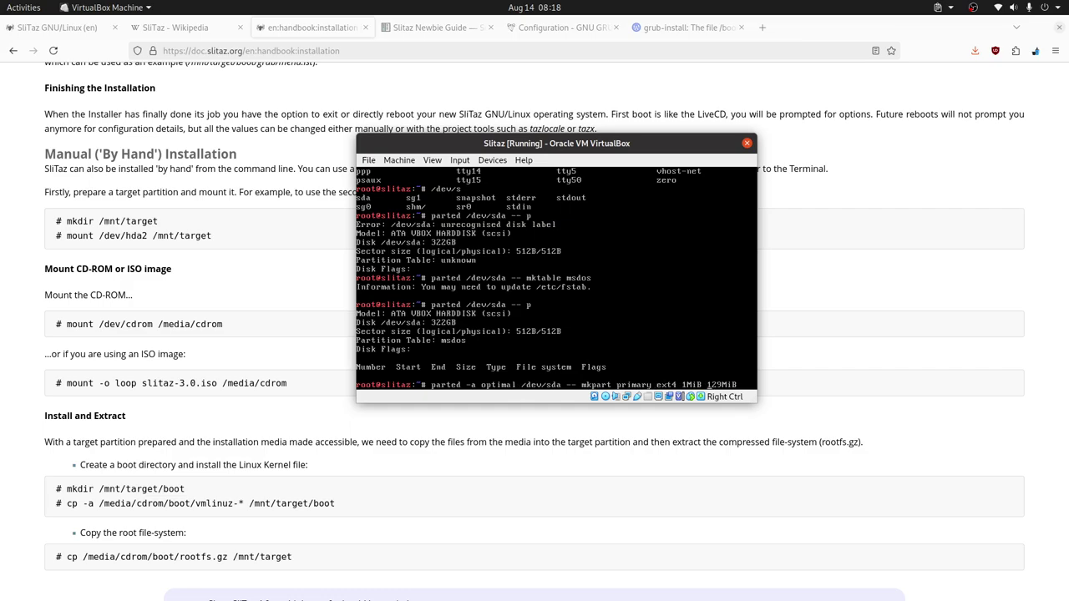
Step: Try the partition starting at 0 to 129MiB, cancel at the alignment warning, and recall it
{"action": "key", "text": "BackSpace"}
{"action": "key", "text": "BackSpace"}
{"action": "key", "text": "BackSpace"}
{"action": "key", "text": "BackSpace"}
{"action": "type", "text": "0"}
{"action": "key", "text": "Return"}
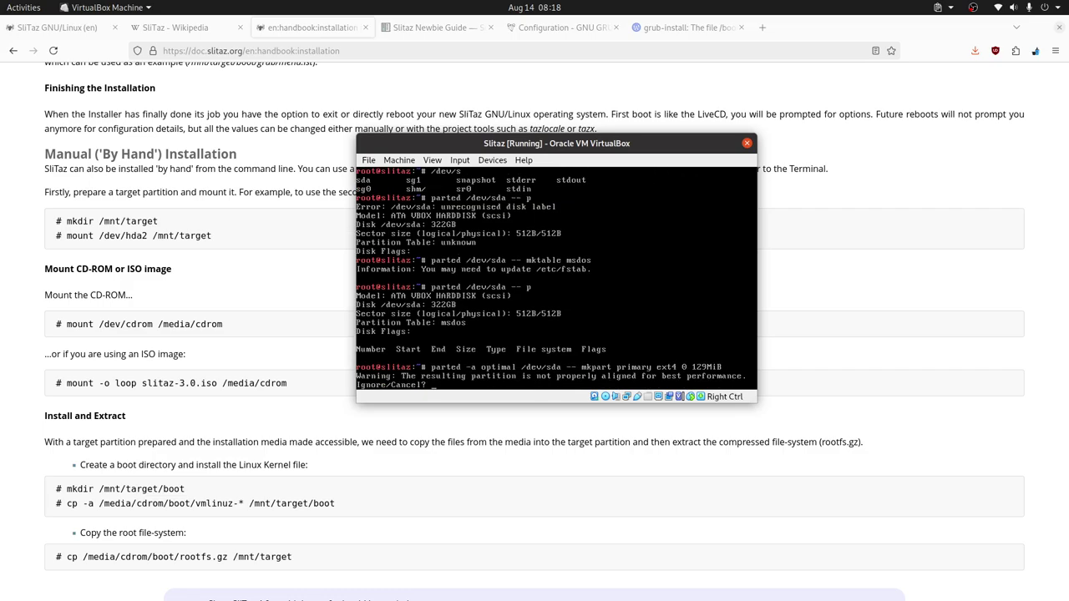
{"action": "type", "text": "Cancel"}
{"action": "key", "text": "Return"}
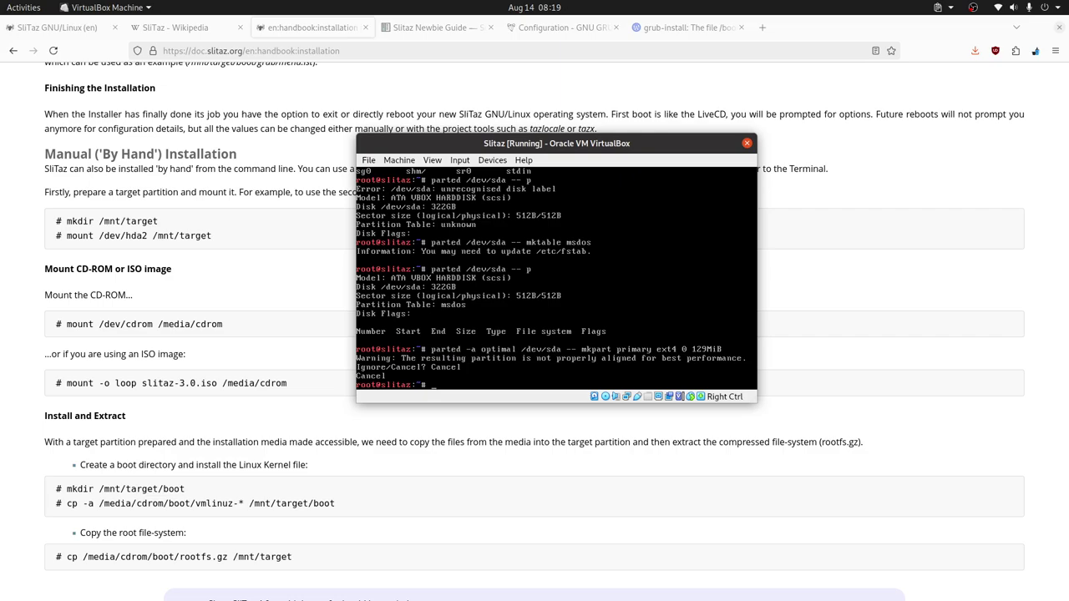
{"action": "key", "text": "Up"}
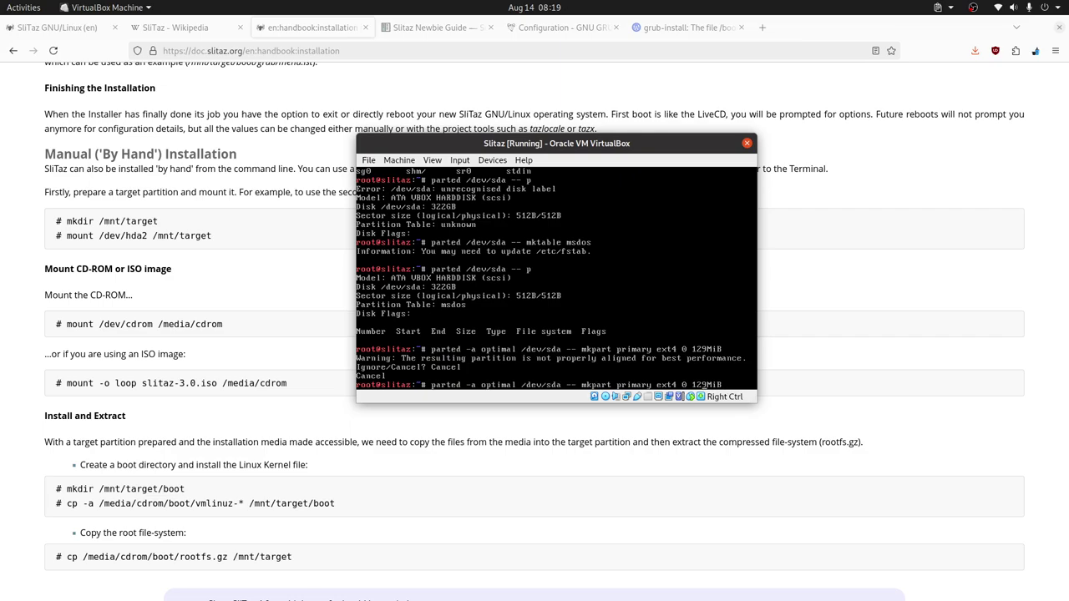
Step: Create the first primary ext4 partition from 1MiB to 129MiB
{"action": "key", "text": "Left"}
{"action": "key", "text": "Left"}
{"action": "key", "text": "Left"}
{"action": "key", "text": "Left"}
{"action": "key", "text": "Left"}
{"action": "key", "text": "Left"}
{"action": "key", "text": "Left"}
{"action": "key", "text": "BackSpace"}
{"action": "type", "text": "1MiB"}
{"action": "key", "text": "Return"}
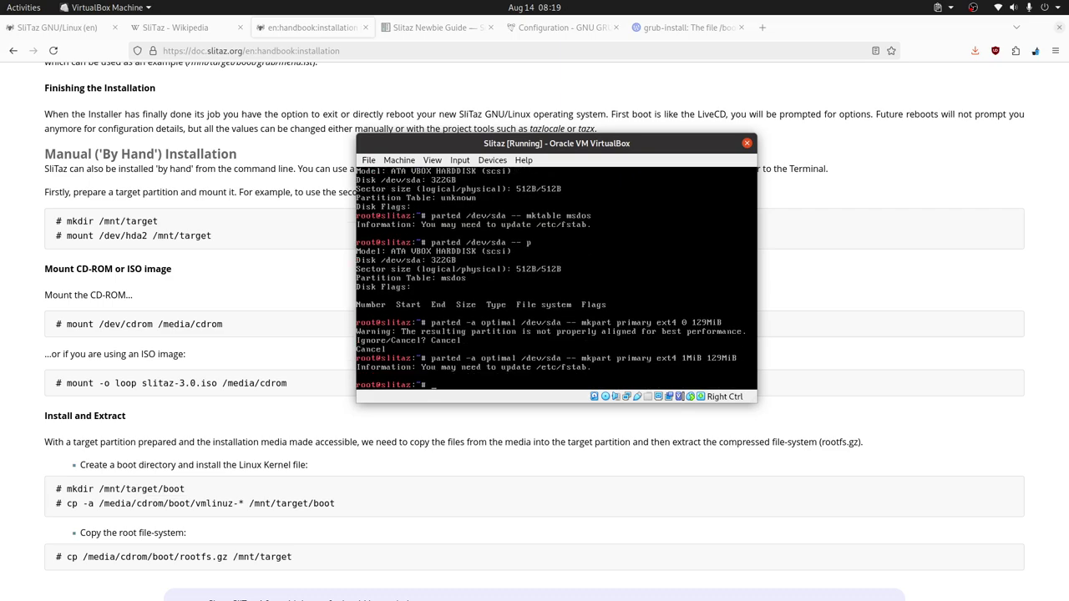
Step: Create the second primary ext4 partition from 129MiB to 12416MiB
{"action": "key", "text": "Up"}
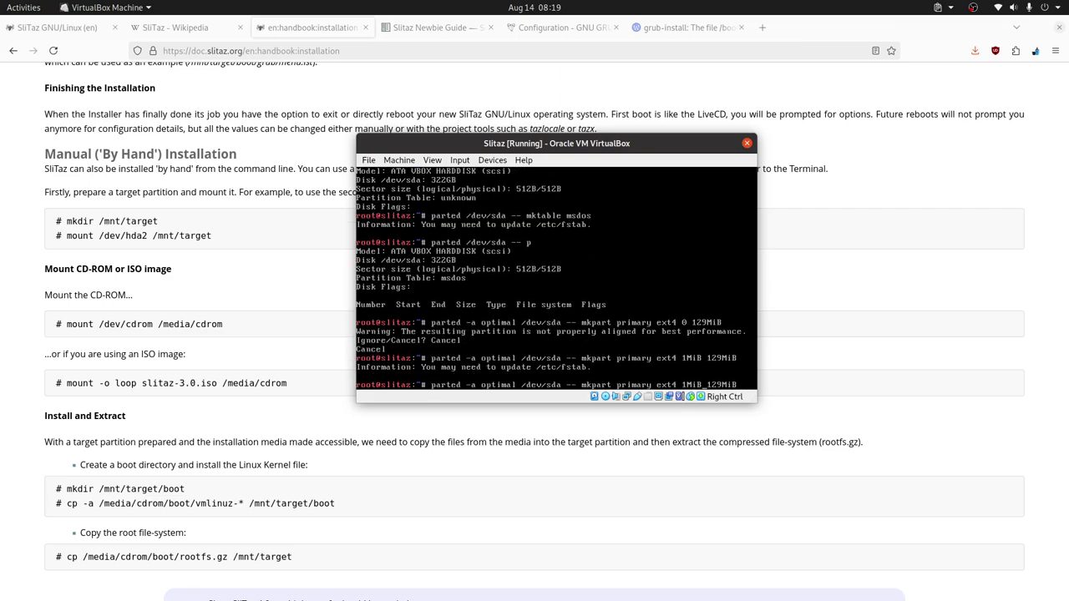
{"action": "key", "text": "BackSpace"}
{"action": "key", "text": "BackSpace"}
{"action": "key", "text": "BackSpace"}
{"action": "key", "text": "BackSpace"}
{"action": "key", "text": "BackSpace"}
{"action": "type", "text": "14"}
{"action": "type", "text": "416"}
{"action": "type", "text": "MiB"}
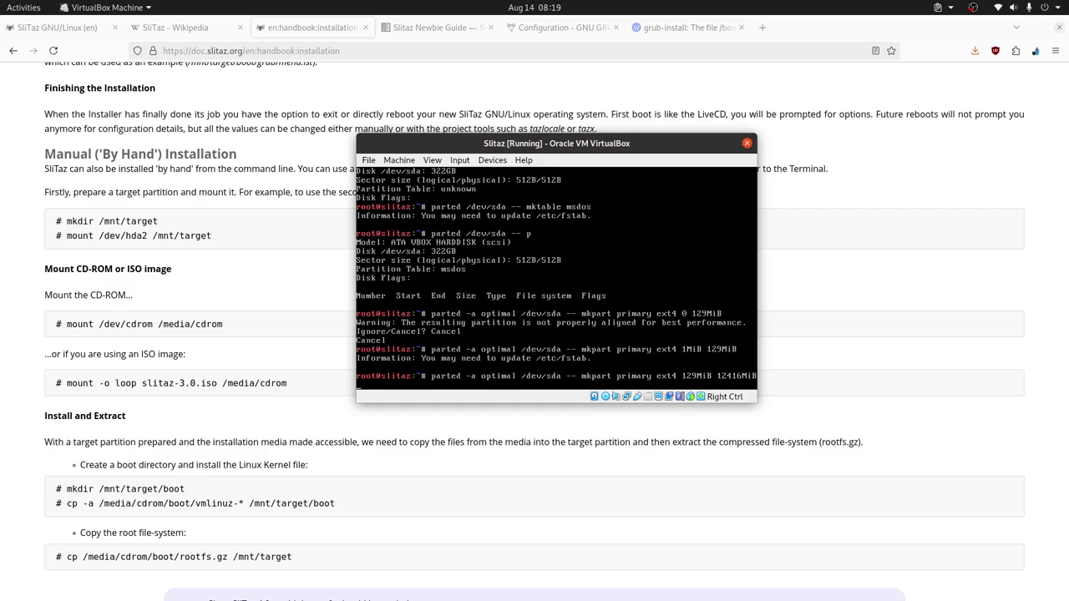
{"action": "key", "text": "Return"}
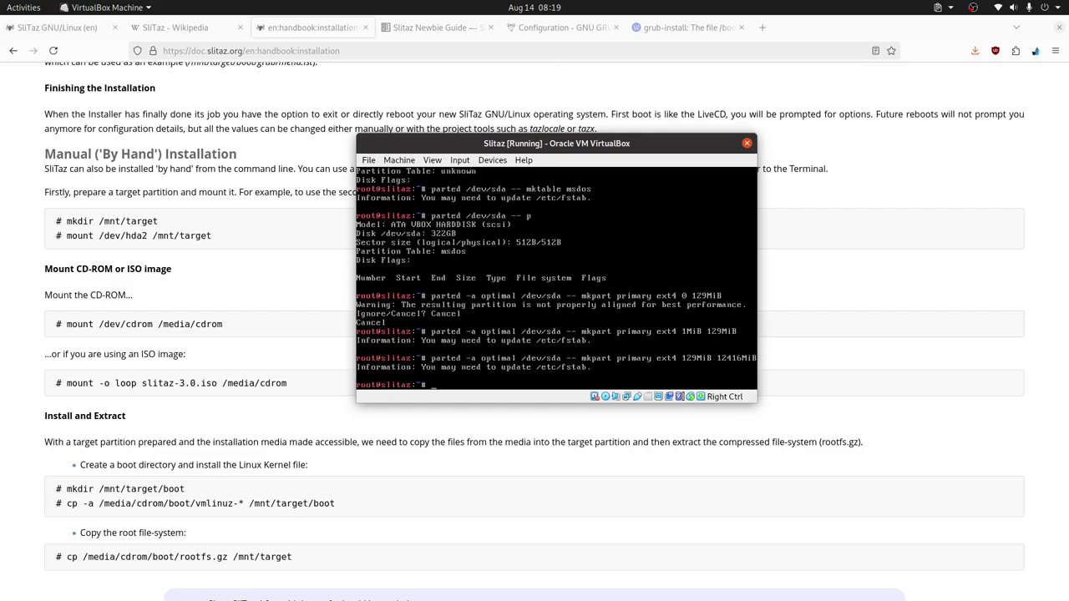
Step: Create the third ext4 partition from 12416MiB to 100% of the disk
{"action": "key", "text": "Up"}
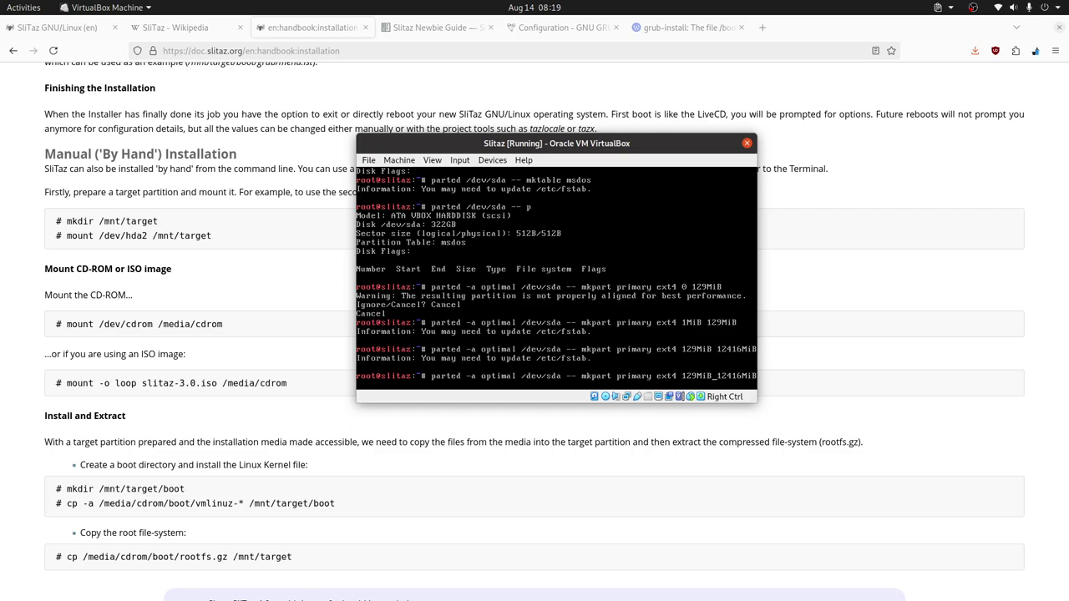
{"action": "key", "text": "BackSpace"}
{"action": "key", "text": "BackSpace"}
{"action": "key", "text": "BackSpace"}
{"action": "key", "text": "BackSpace"}
{"action": "key", "text": "BackSpace"}
{"action": "key", "text": "BackSpace"}
{"action": "key", "text": "BackSpace"}
{"action": "type", "text": "00"}
{"action": "key", "text": "Return"}
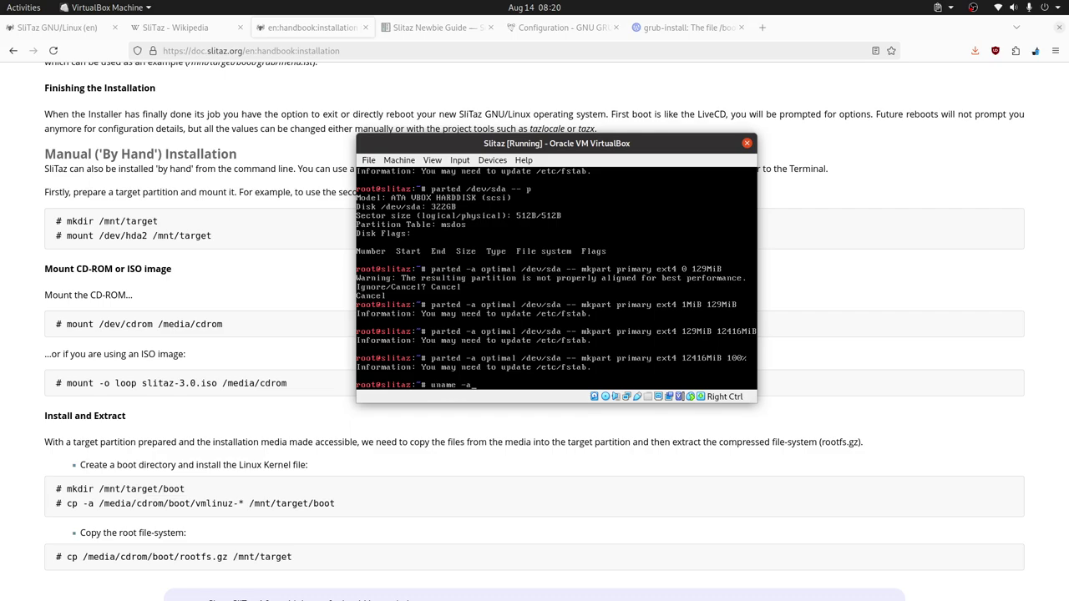
Step: Show full uname -a system info, then uname -r's kernel release 3.16.55-slitaz
{"action": "key", "text": "Return"}
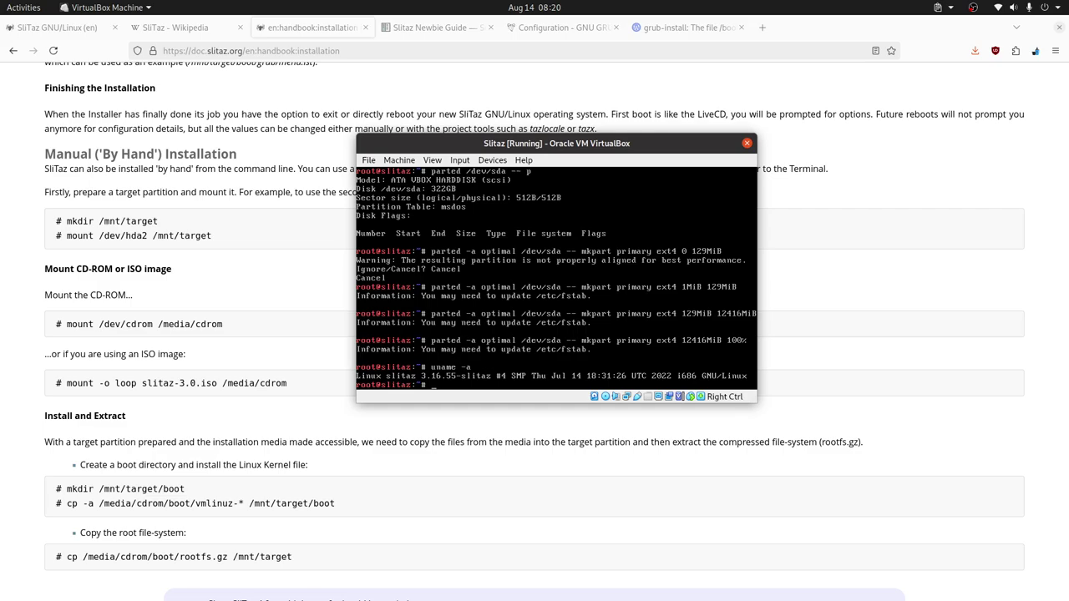
{"action": "type", "text": "uname -a"}
{"action": "key", "text": "BackSpace"}
{"action": "type", "text": "r"}
{"action": "key", "text": "Return"}
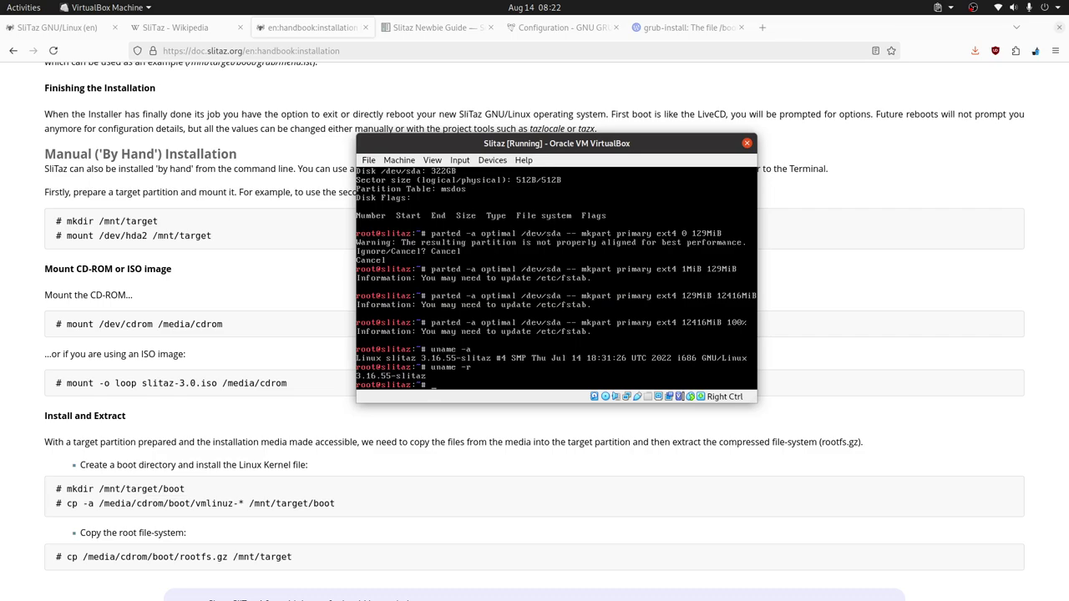
Step: Print /dev/sda's three-partition table with parted in default units, then MiB and GiB
{"action": "key", "text": "Up"}
{"action": "key", "text": "Up"}
{"action": "key", "text": "Up"}
{"action": "key", "text": "Up"}
{"action": "key", "text": "Up"}
{"action": "key", "text": "Up"}
{"action": "key", "text": "Up"}
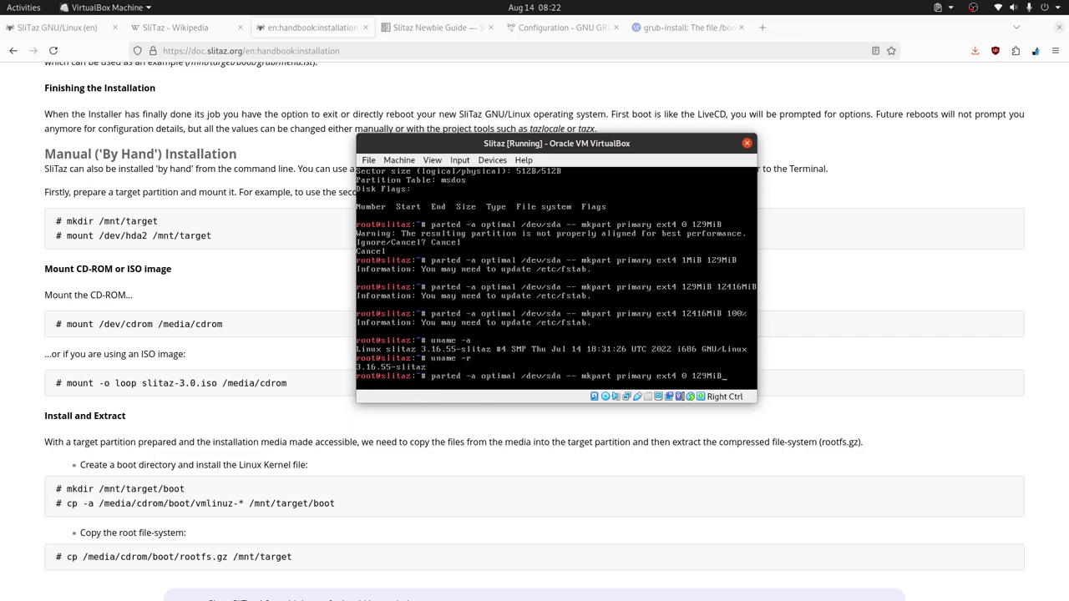
{"action": "key", "text": "Return"}
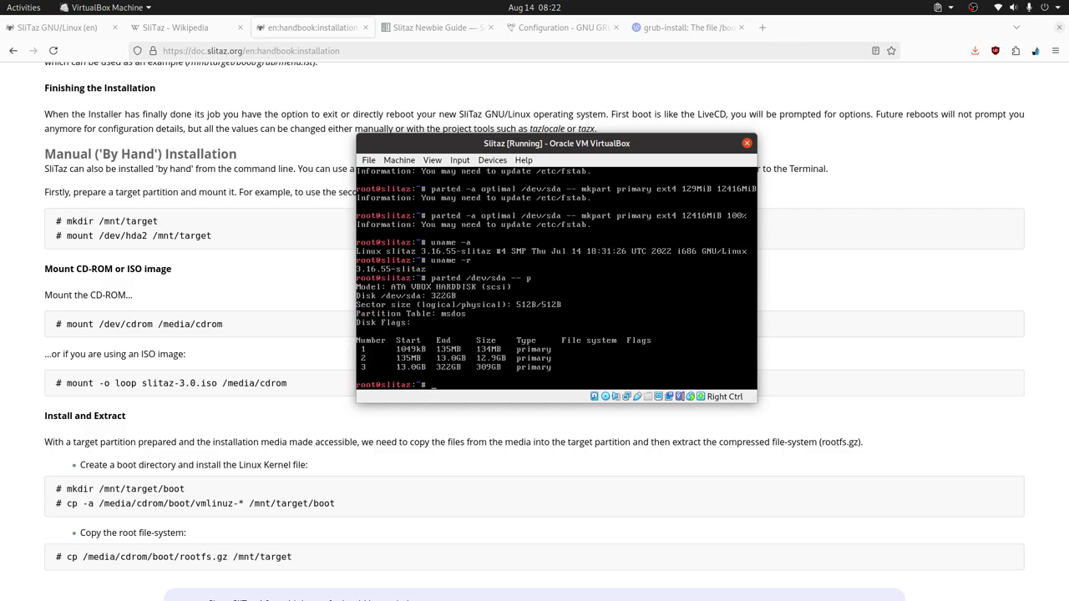
{"action": "key", "text": "Up"}
{"action": "type", "text": "u MiB p"}
{"action": "key", "text": "Return"}
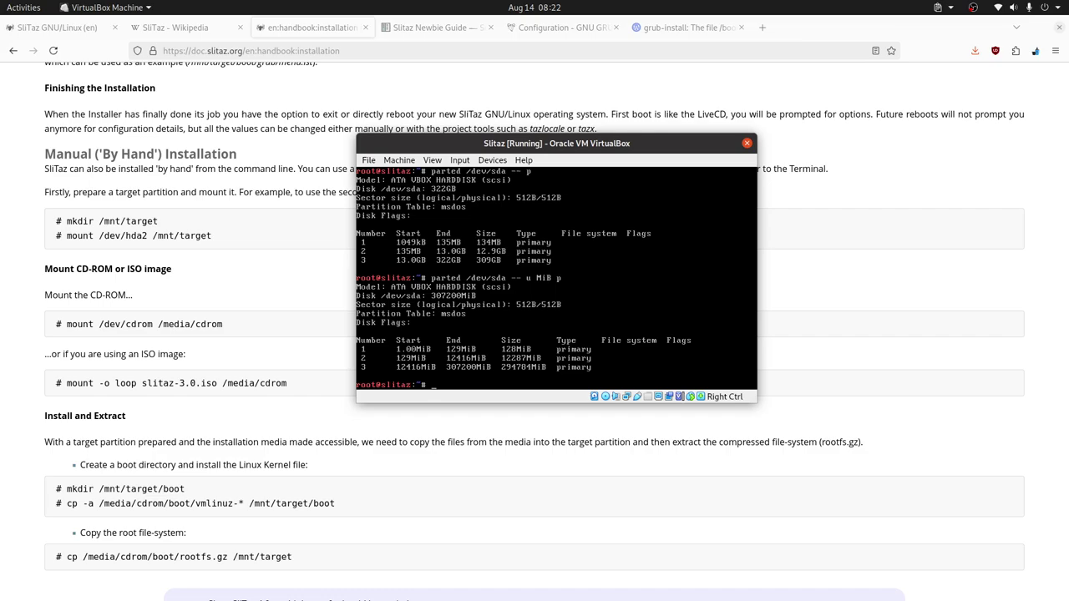
{"action": "key", "text": "Up"}
{"action": "key", "text": "BackSpace"}
{"action": "type", "text": "GiB p"}
{"action": "key", "text": "Return"}
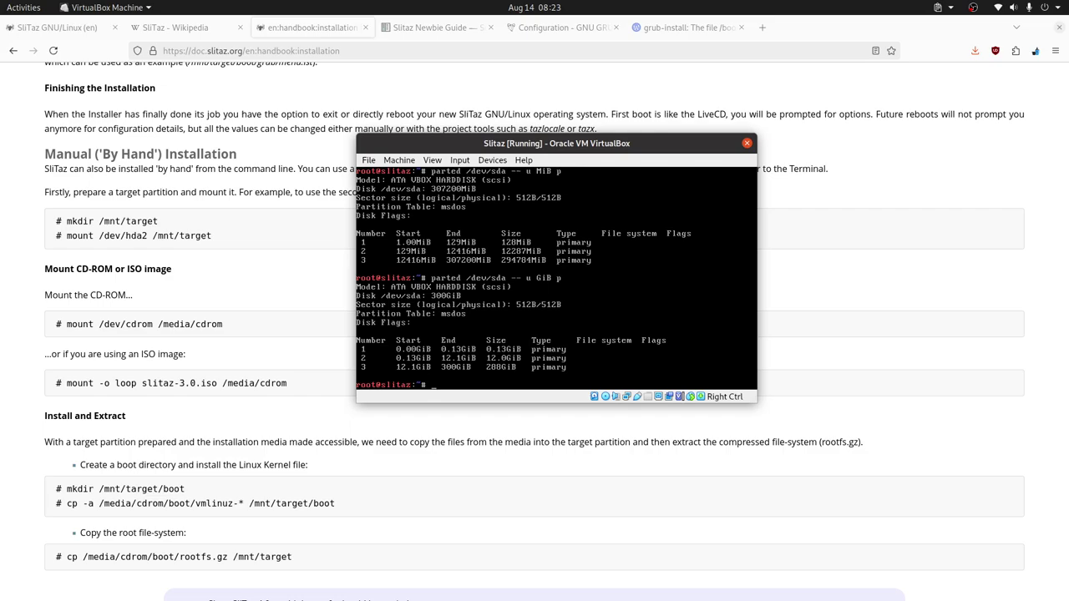
Step: Set the boot flag on /dev/sda1 with parted, verify it in the GiB listing, and begin mkfs.ext4
{"action": "key", "text": "Up"}
{"action": "key", "text": "BackSpace"}
{"action": "key", "text": "BackSpace"}
{"action": "key", "text": "BackSpace"}
{"action": "key", "text": "BackSpace"}
{"action": "key", "text": "BackSpace"}
{"action": "key", "text": "BackSpace"}
{"action": "key", "text": "BackSpace"}
{"action": "type", "text": "sety"}
{"action": "key", "text": "BackSpace"}
{"action": "type", "text": "1 boot on"}
{"action": "key", "text": "Return"}
{"action": "key", "text": "Up"}
{"action": "key", "text": "Up"}
{"action": "key", "text": "Return"}
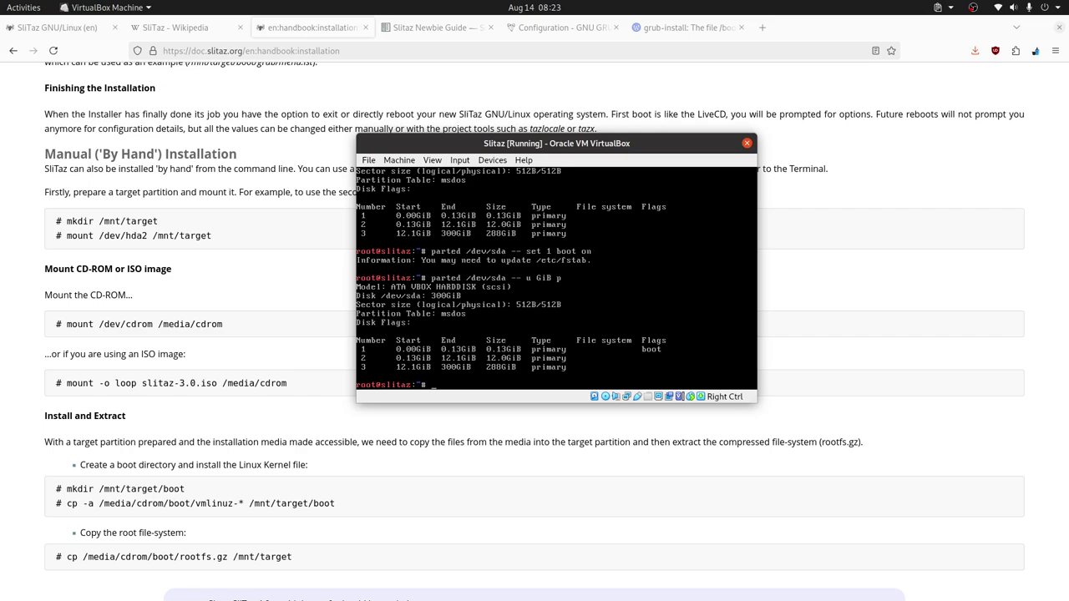
{"action": "type", "text": "mkfs.ext4 /dev/sda"}
Step: Format /dev/sda1, /dev/sda2 and /dev/sda3 as ext4, then create /mnt/target with mkdir
{"action": "type", "text": "1"}
{"action": "key", "text": "Return"}
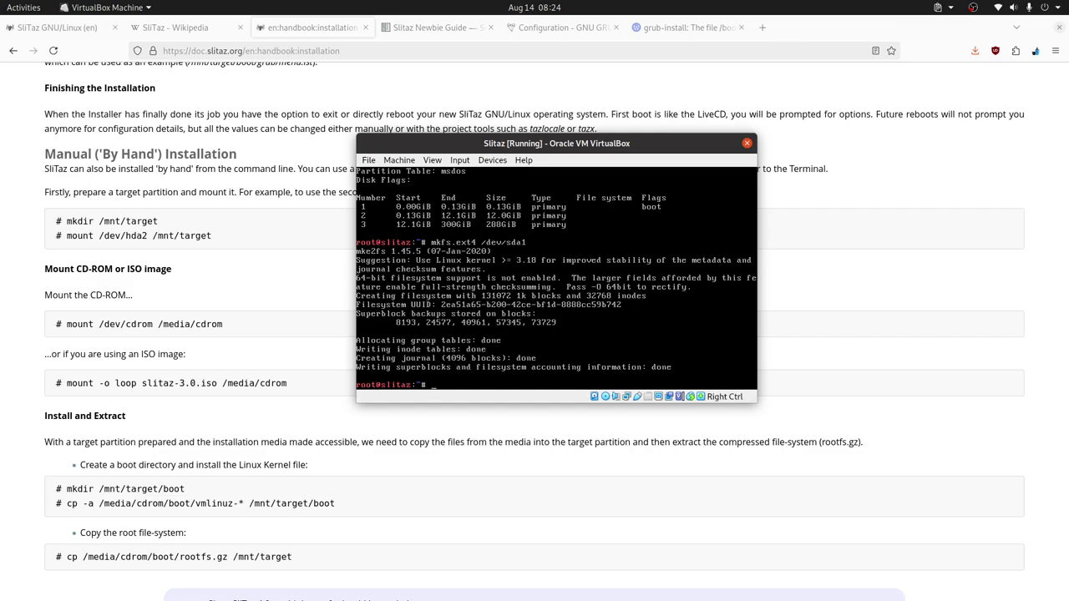
{"action": "key", "text": "Up"}
{"action": "type", "text": "2"}
{"action": "key", "text": "Return"}
{"action": "key", "text": "Up"}
{"action": "key", "text": "BackSpace"}
{"action": "type", "text": "3"}
{"action": "key", "text": "Return"}
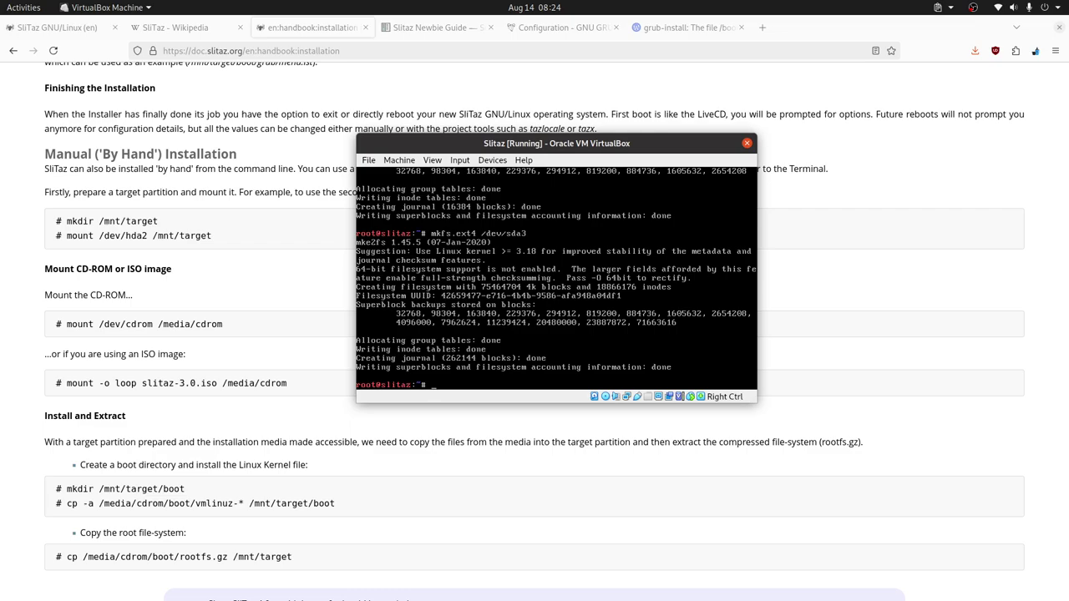
{"action": "type", "text": "mkdi"}
{"action": "type", "text": "r /mn"}
{"action": "type", "text": "t/target"}
Step: Mount /dev/sda2 on /mnt/target
{"action": "type", "text": "mount"}
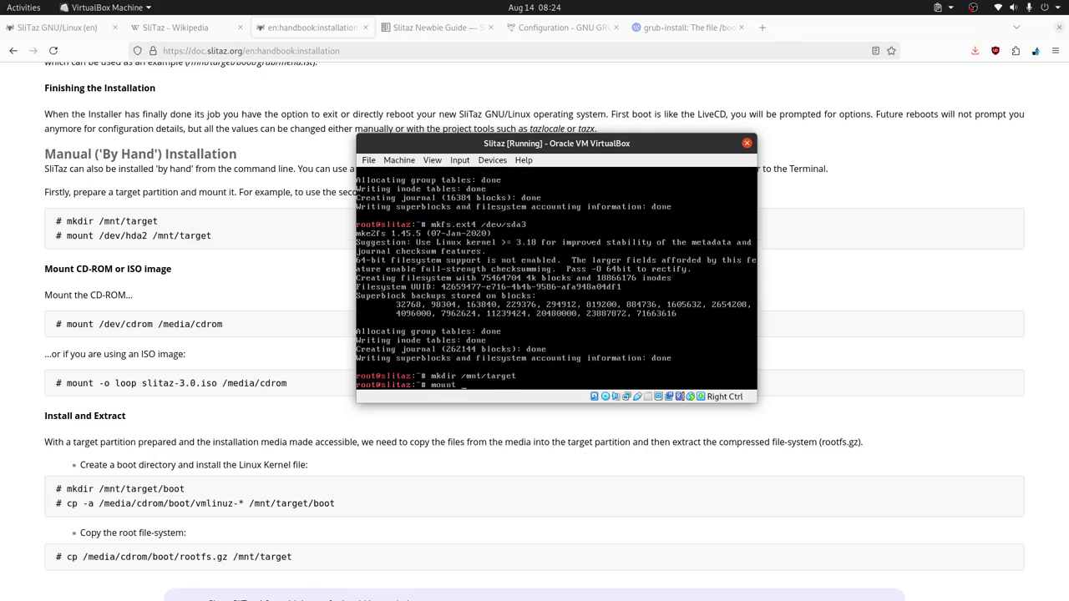
{"action": "type", "text": " /dev/"}
{"action": "type", "text": "sda2 /"}
{"action": "type", "text": "mnt/tya"}
{"action": "key", "text": "Tab"}
{"action": "key", "text": "Return"}
Step: Create /mnt/target/boot and mount /dev/sda1 on it
{"action": "type", "text": "m"}
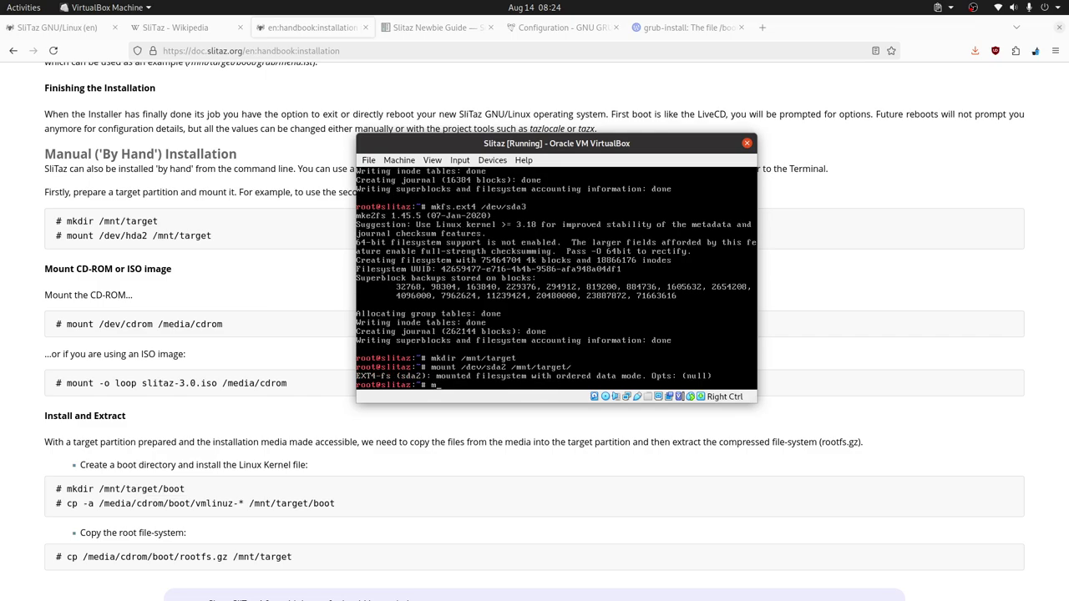
{"action": "type", "text": "kdir /mnt/t"}
{"action": "key", "text": "Tab"}
{"action": "type", "text": "boot"}
{"action": "key", "text": "Return"}
{"action": "key", "text": "Up"}
{"action": "key", "text": "Up"}
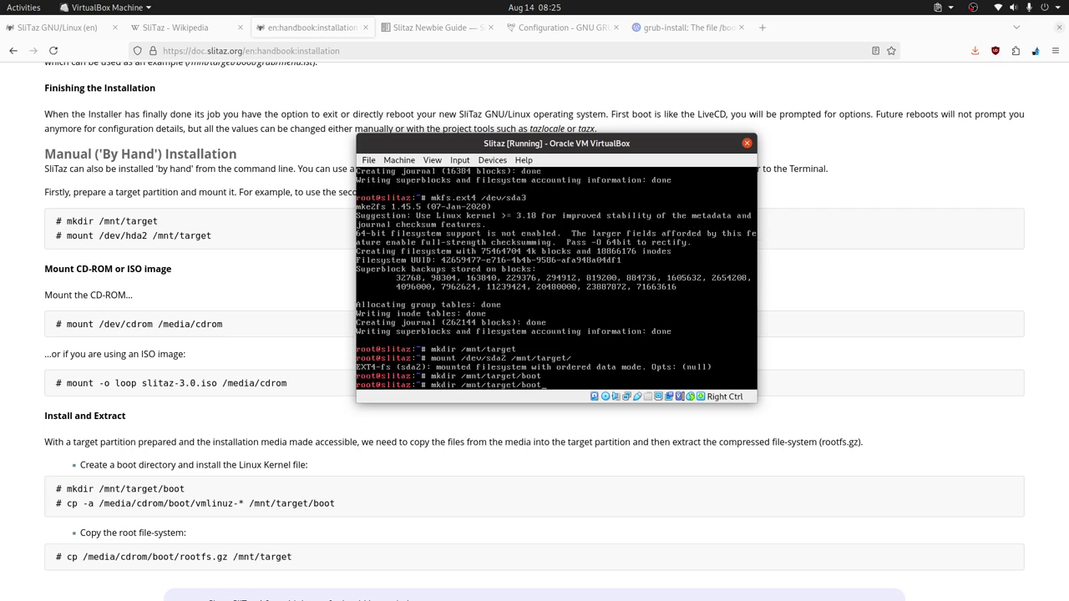
{"action": "key", "text": "BackSpace"}
{"action": "type", "text": "1"}
{"action": "type", "text": "boot/"}
{"action": "key", "text": "Return"}
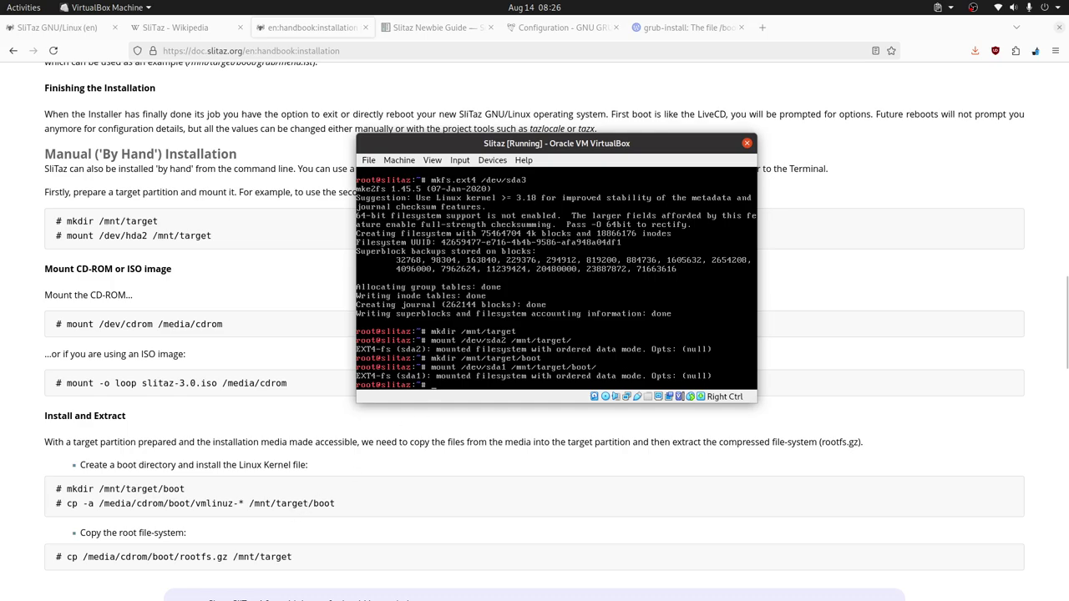
Step: Copy vmlinuz-3.16.55-slitaz from /media/cdrom/boot into /mnt/target/boot/ with verbose output
{"action": "type", "text": "cp /medaia/cdrom/"}
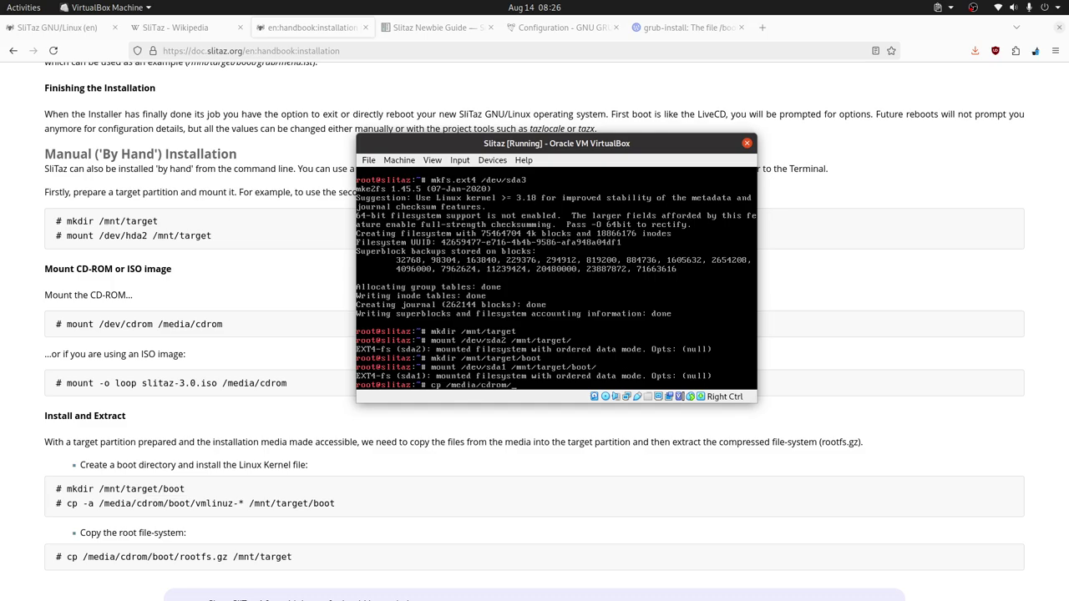
{"action": "key", "text": "Tab"}
{"action": "key", "text": "Tab"}
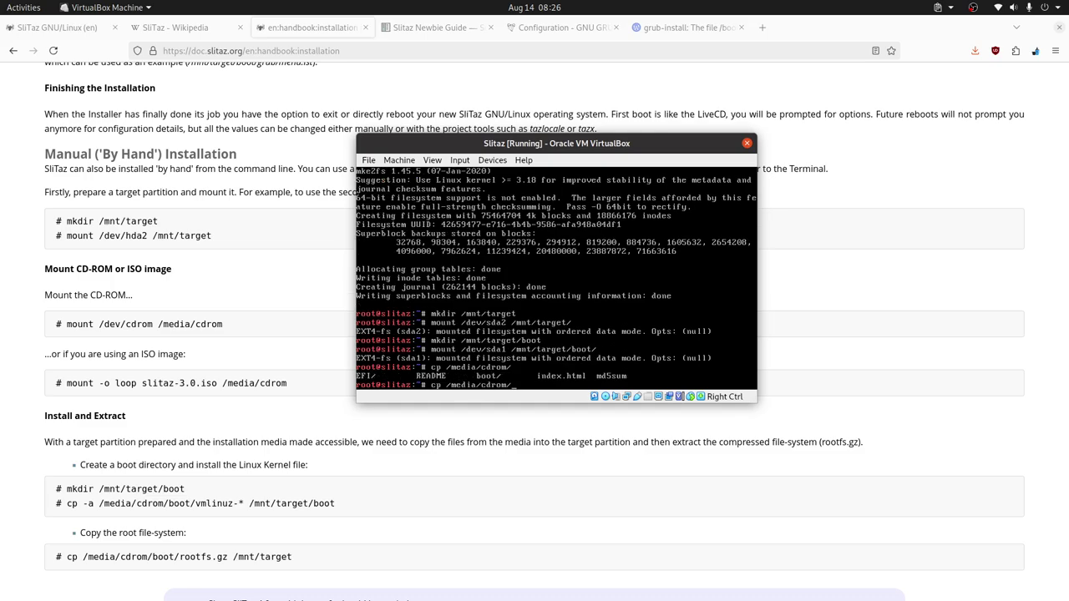
{"action": "type", "text": "boot/v"}
{"action": "key", "text": "Tab"}
{"action": "type", "text": "mnt/target/boot/ -v"}
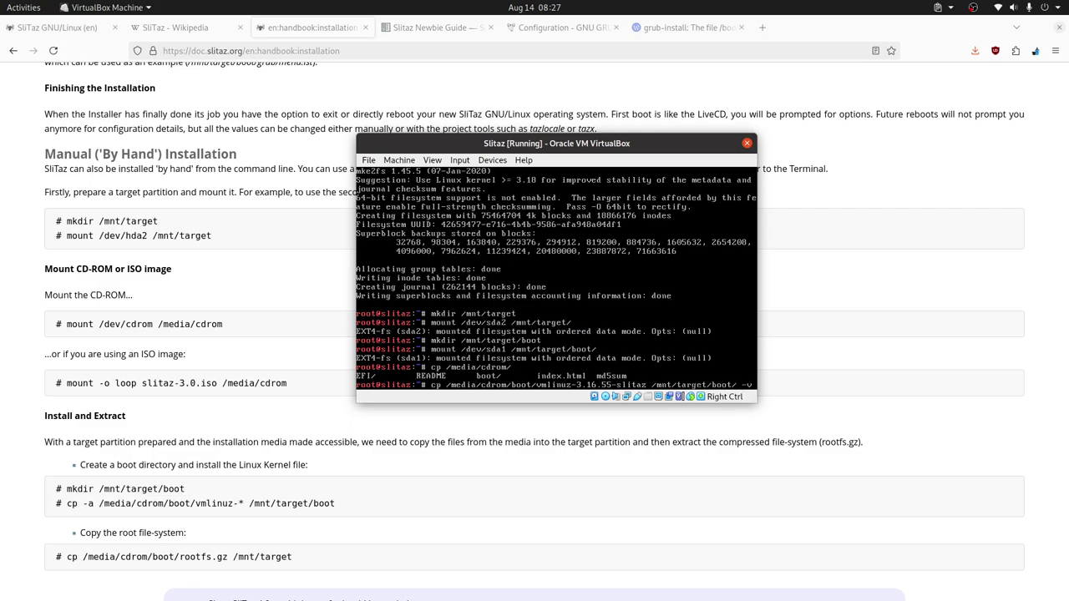
{"action": "key", "text": "Return"}
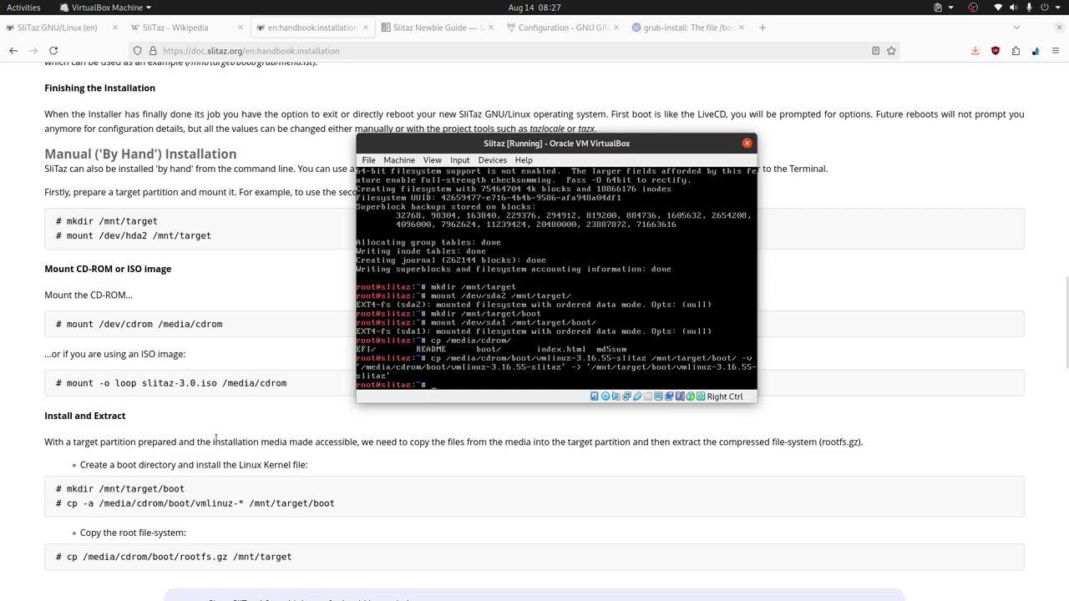
Step: Scroll the handbook to the rootfs copy step and bring the browser page to the front
{"action": "scroll", "coordinate": [218, 436], "scroll_direction": "down", "scroll_amount": 1}
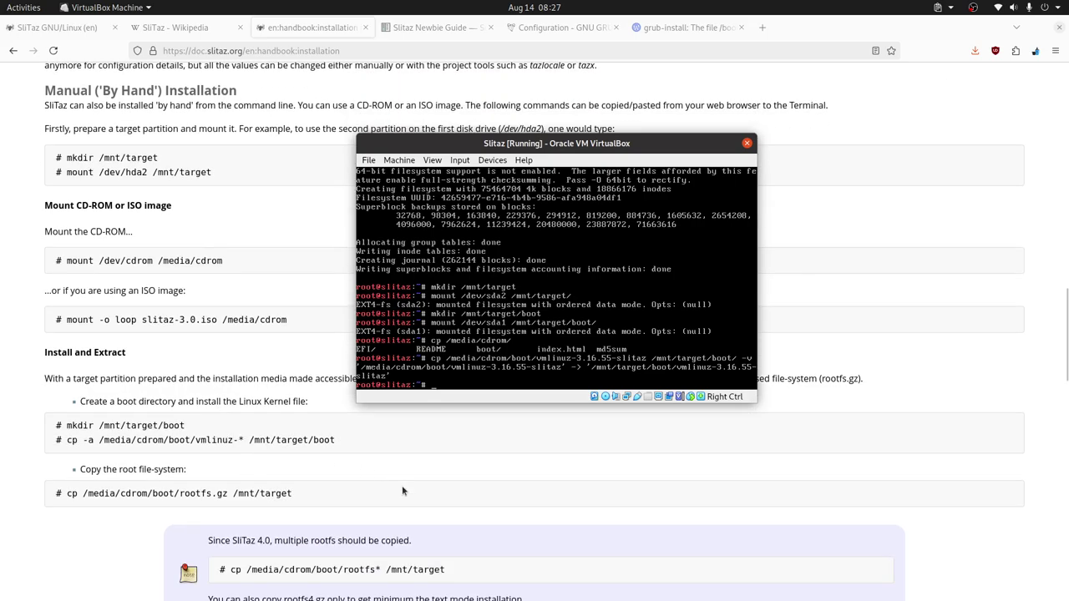
{"action": "scroll", "coordinate": [401, 485], "scroll_direction": "down", "scroll_amount": 1}
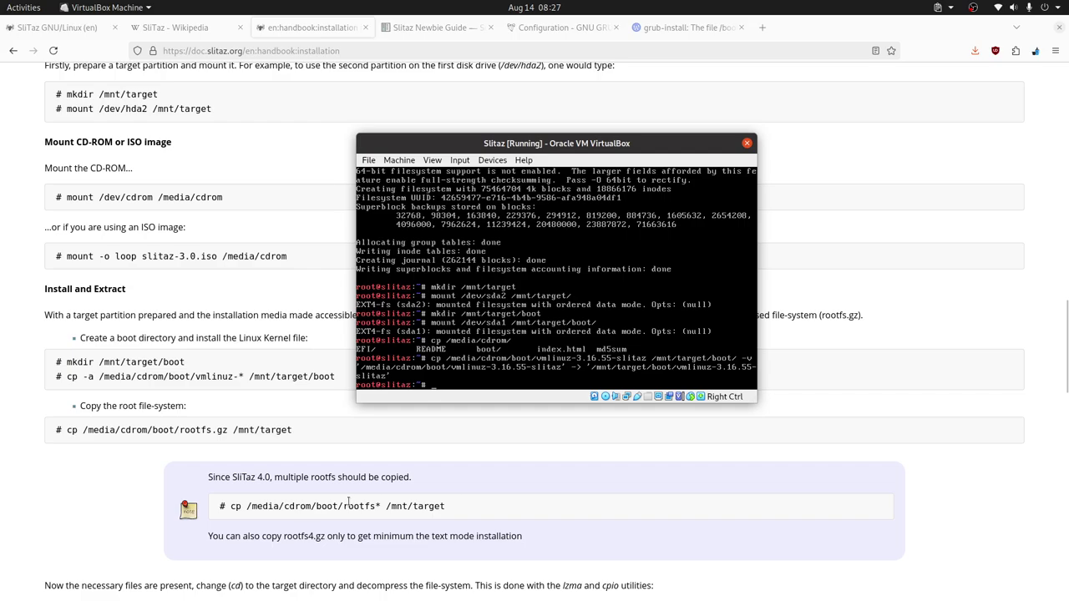
{"action": "left_click", "coordinate": [284, 455]}
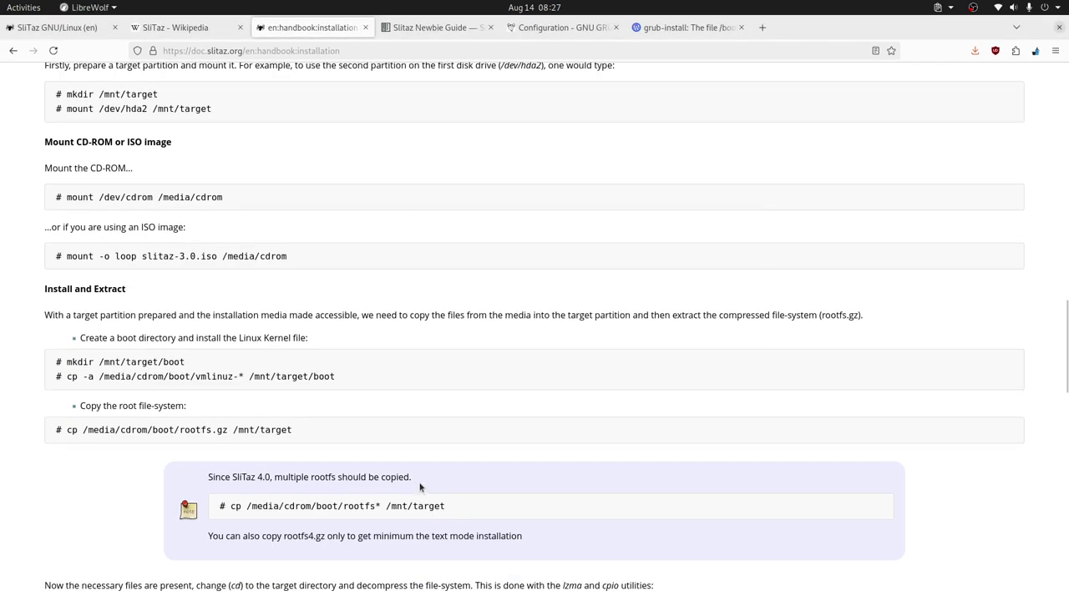
Step: Set the SliTaz VM window to Always on Top
{"action": "key", "text": "alt+Tab"}
{"action": "right_click", "coordinate": [630, 148]}
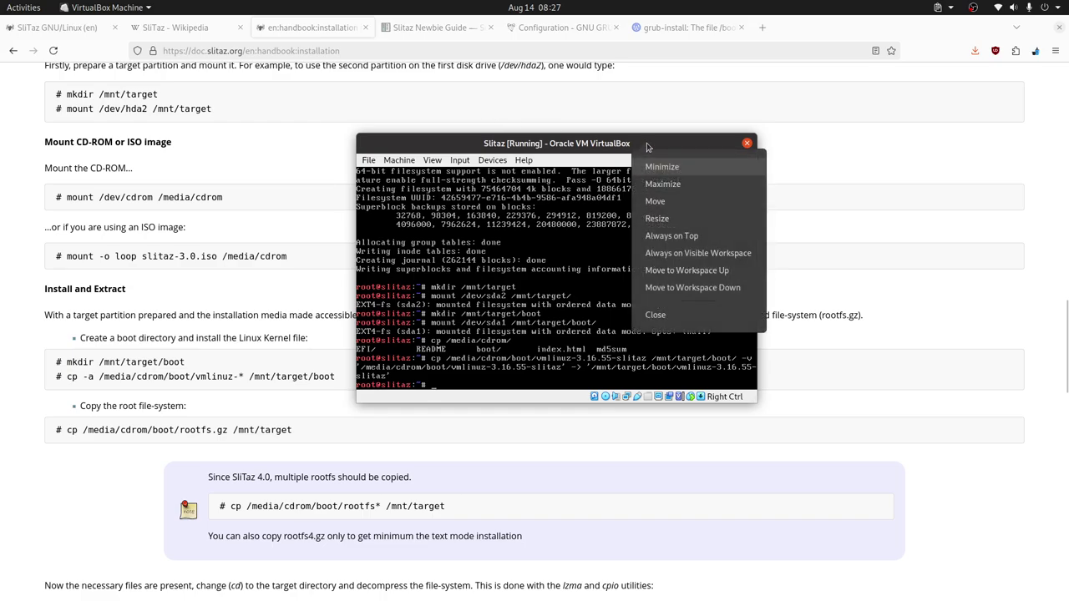
{"action": "left_click", "coordinate": [676, 235]}
Step: Read the handbook's rootfs copy instructions and select rootfs4.gz in the minimal-install note
{"action": "left_click", "coordinate": [445, 482]}
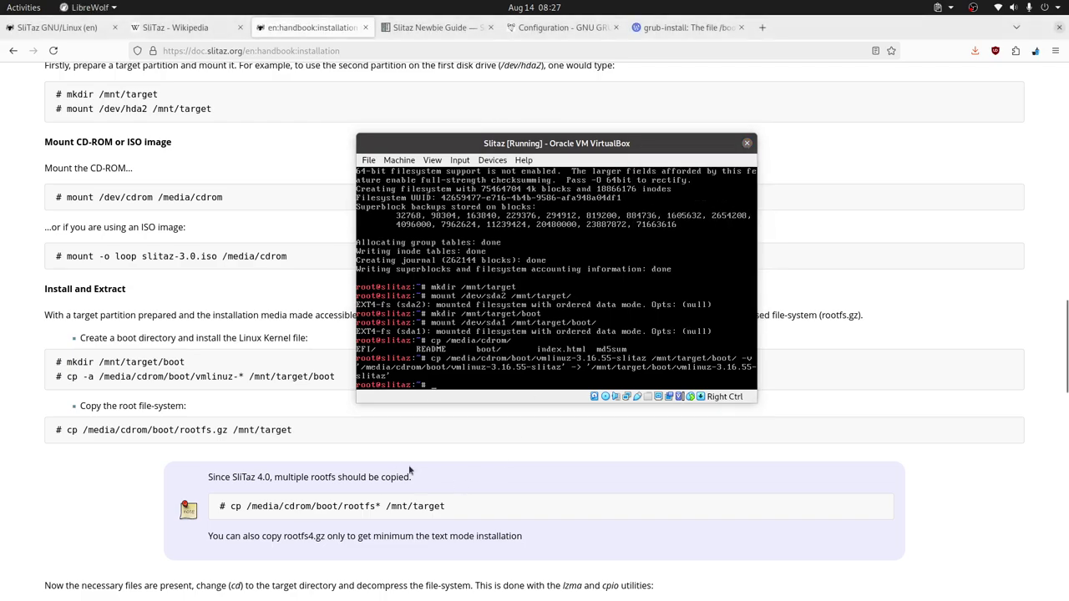
{"action": "scroll", "coordinate": [453, 460], "scroll_direction": "down", "scroll_amount": 3}
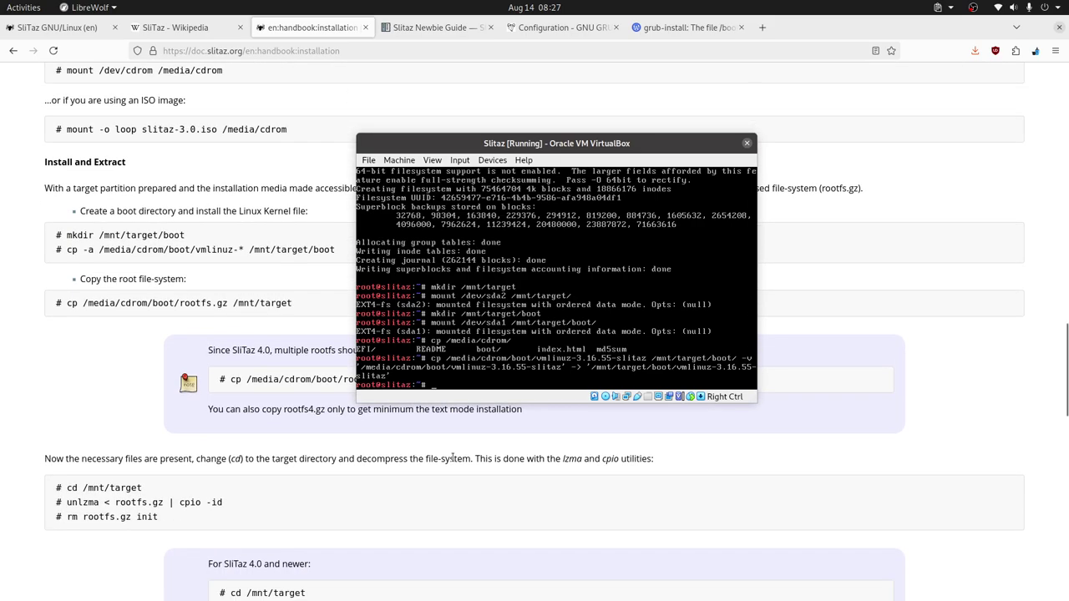
{"action": "scroll", "coordinate": [451, 457], "scroll_direction": "up", "scroll_amount": 2}
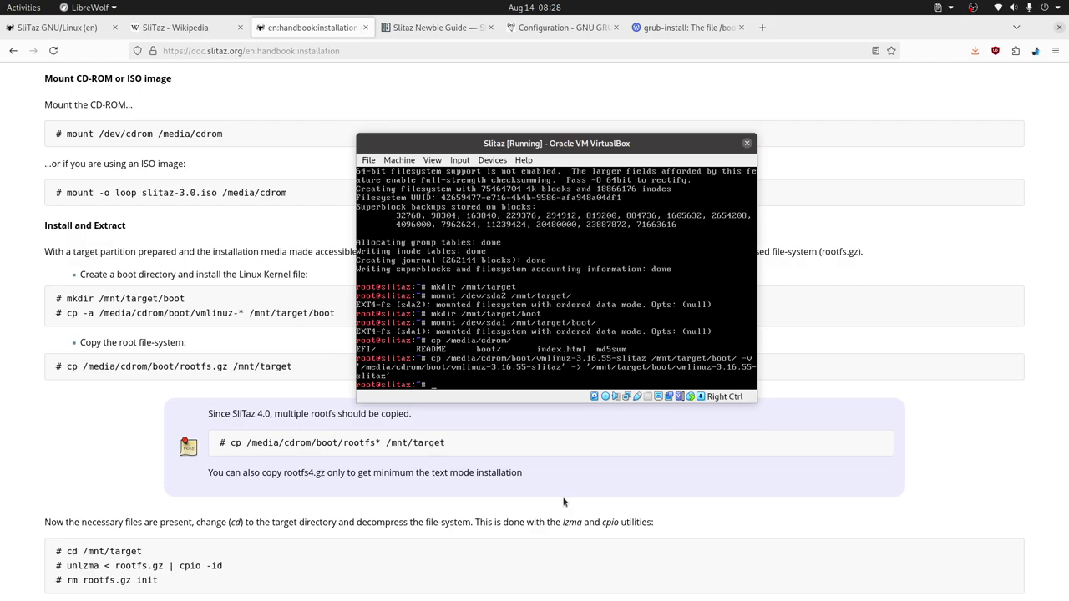
{"action": "scroll", "coordinate": [564, 501], "scroll_direction": "down", "scroll_amount": 1}
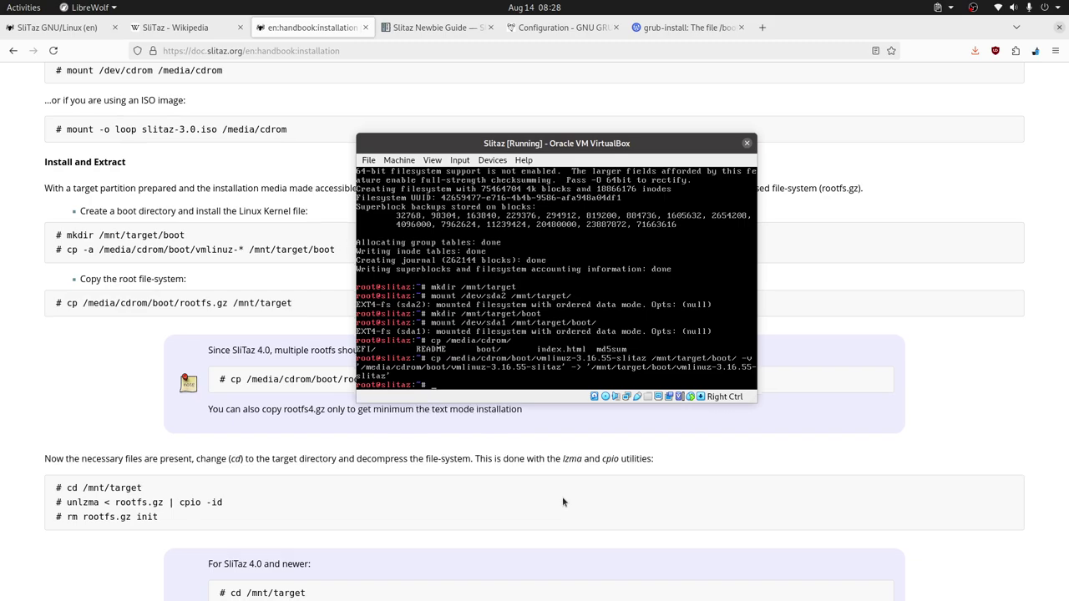
{"action": "scroll", "coordinate": [562, 501], "scroll_direction": "up", "scroll_amount": 1}
{"action": "double_click", "coordinate": [361, 444]}
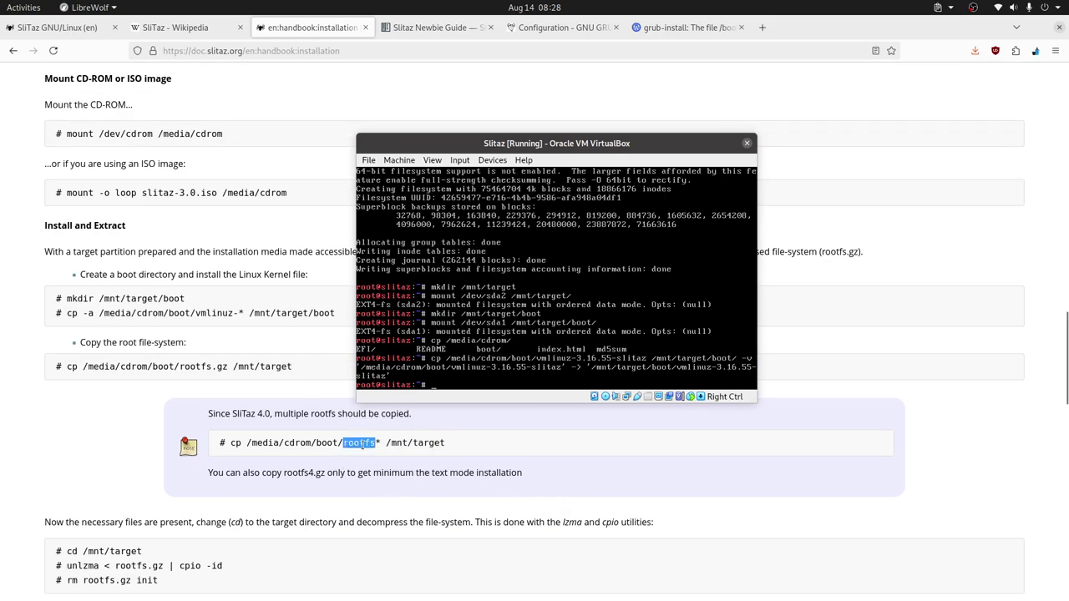
{"action": "scroll", "coordinate": [560, 487], "scroll_direction": "down", "scroll_amount": 1}
{"action": "scroll", "coordinate": [558, 489], "scroll_direction": "down", "scroll_amount": 2}
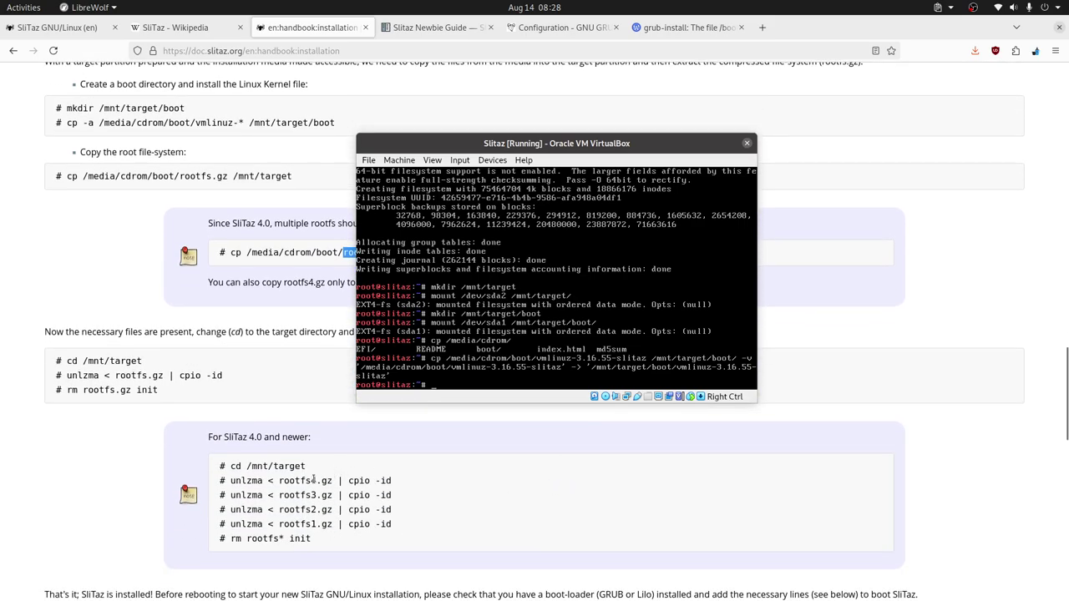
{"action": "scroll", "coordinate": [482, 478], "scroll_direction": "down", "scroll_amount": 2}
{"action": "scroll", "coordinate": [482, 478], "scroll_direction": "up", "scroll_amount": 5}
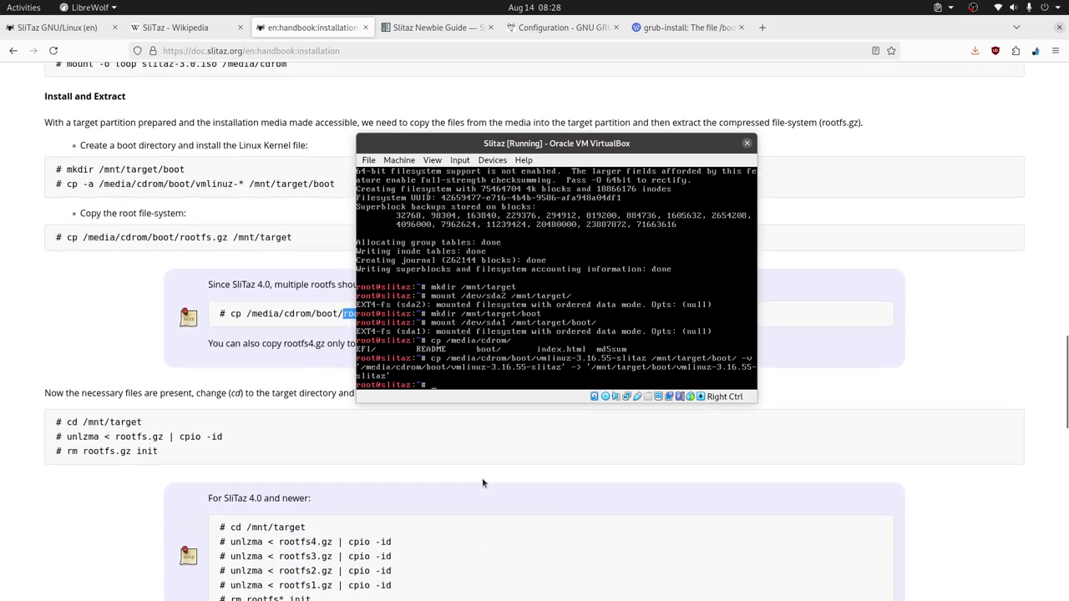
{"action": "double_click", "coordinate": [298, 473]}
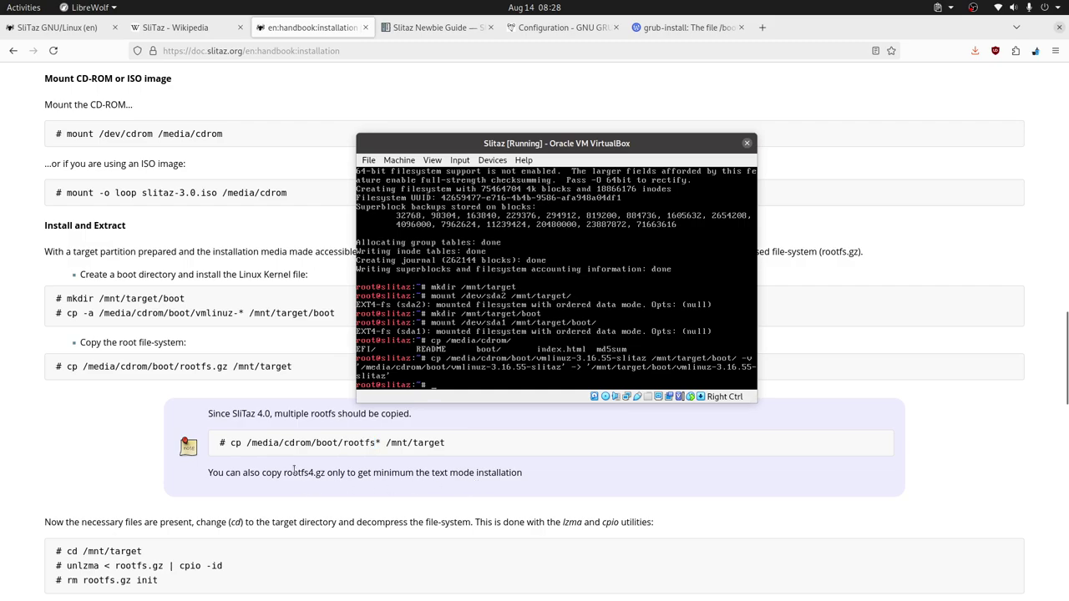
{"action": "left_click", "coordinate": [318, 474]}
{"action": "left_click_drag", "start_coordinate": [326, 473], "coordinate": [284, 473]}
{"action": "left_click", "coordinate": [496, 398]}
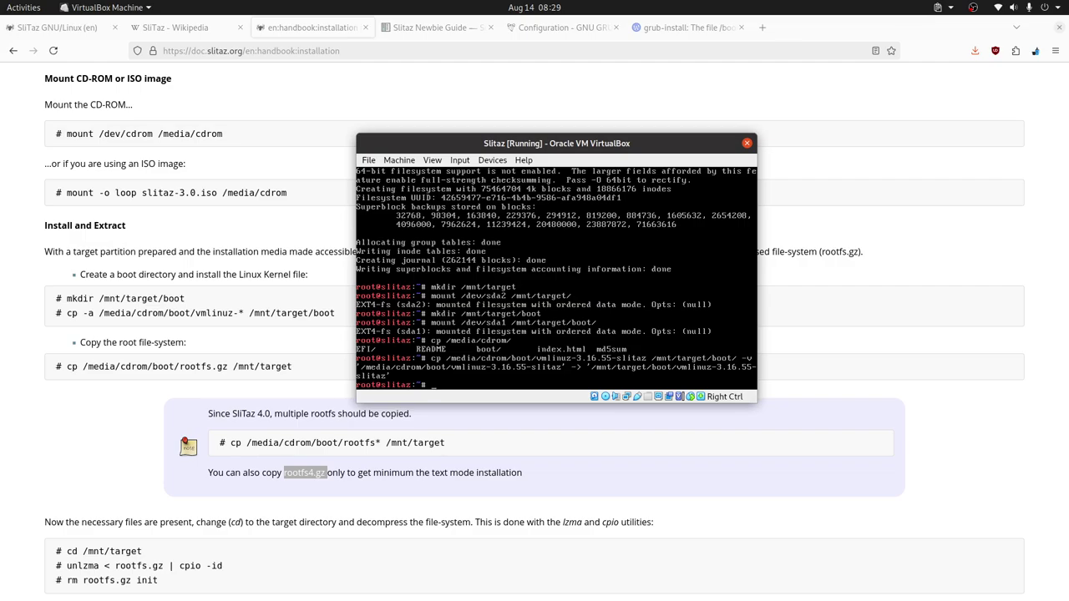
Step: Copy /media/cdrom/boot/rootfs4.gz into /mnt/target/ verbosely
{"action": "type", "text": "cp /media/cdrom/boot/r"}
{"action": "key", "text": "Tab"}
{"action": "key", "text": "Tab"}
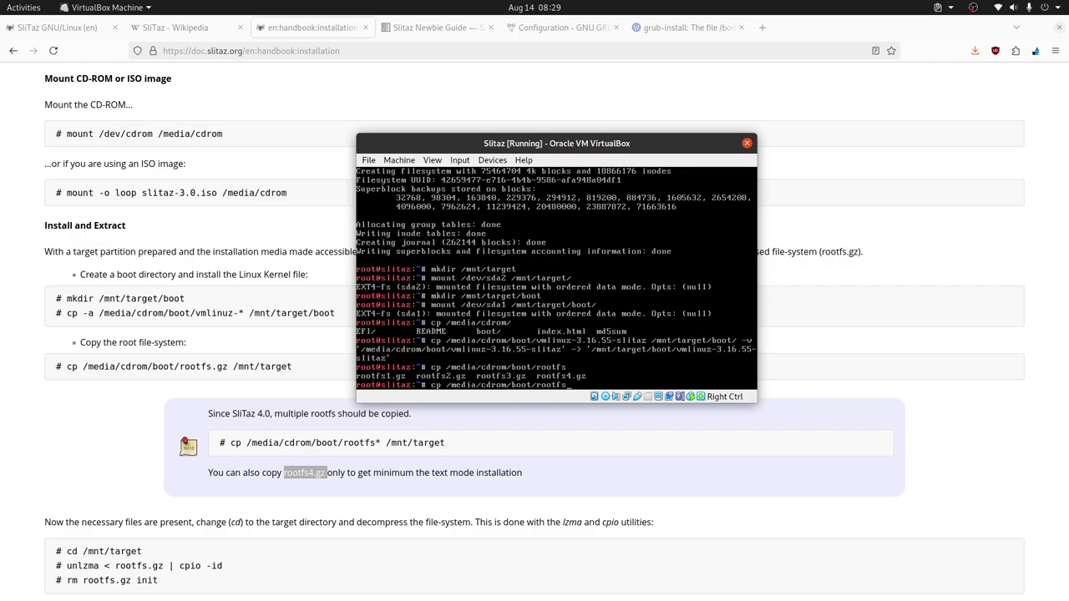
{"action": "type", "text": "4"}
{"action": "key", "text": "Tab"}
{"action": "type", "text": "/mnt/tar"}
{"action": "key", "text": "Tab"}
{"action": "type", "text": "-v"}
{"action": "key", "text": "Return"}
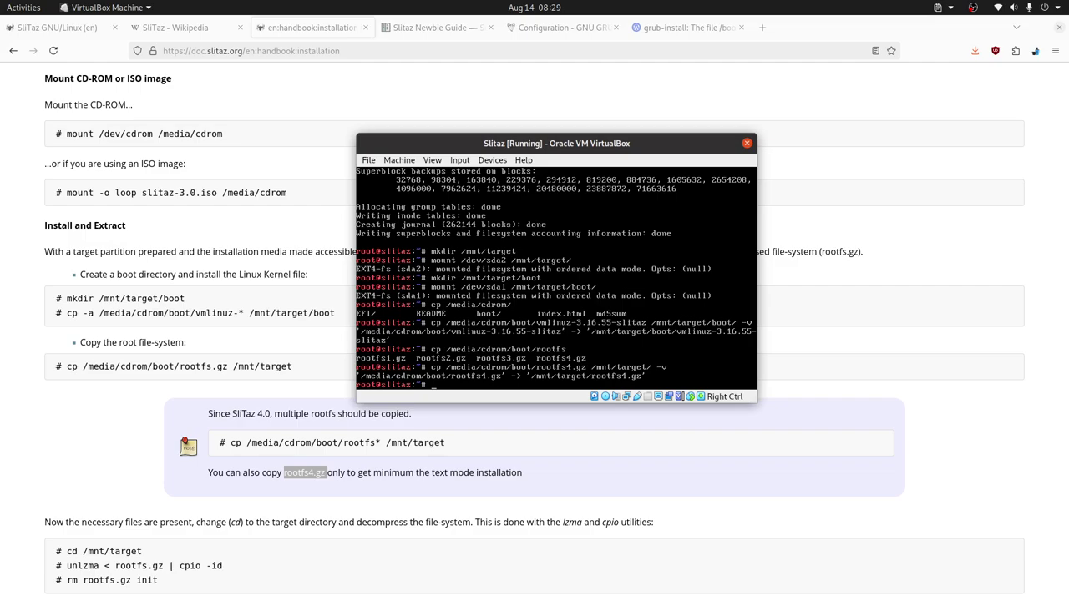
Step: Change into /mnt/target and list it, showing rootfs4.gz beside boot and lost+found
{"action": "type", "text": "cd"}
{"action": "key", "text": "BackSpace"}
{"action": "key", "text": "BackSpace"}
{"action": "type", "text": "cd /mnt/ta"}
{"action": "key", "text": "Tab"}
{"action": "key", "text": "Return"}
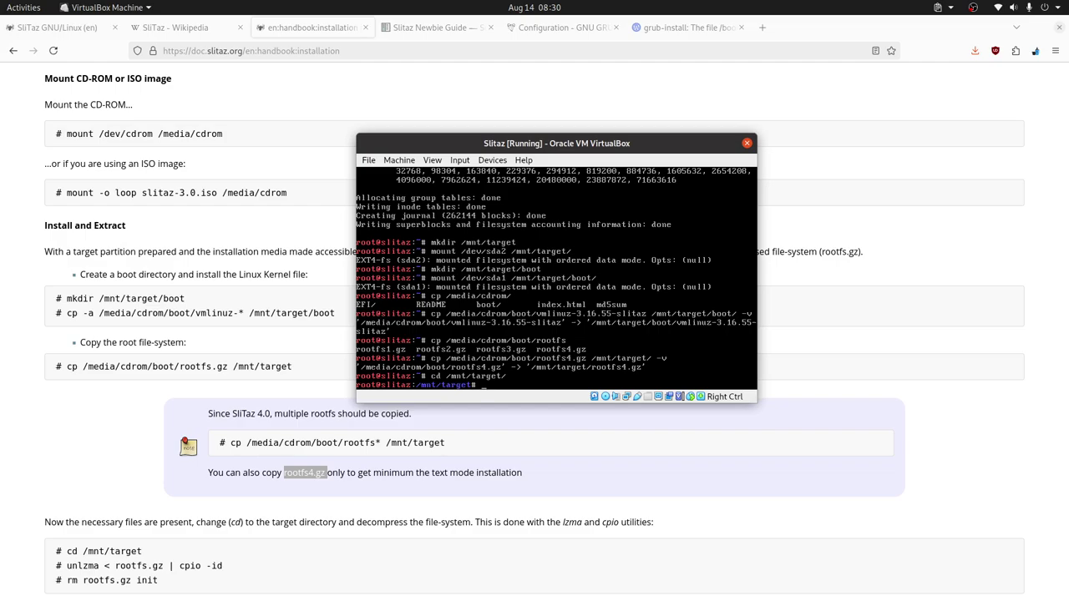
{"action": "type", "text": "ls"}
{"action": "key", "text": "Return"}
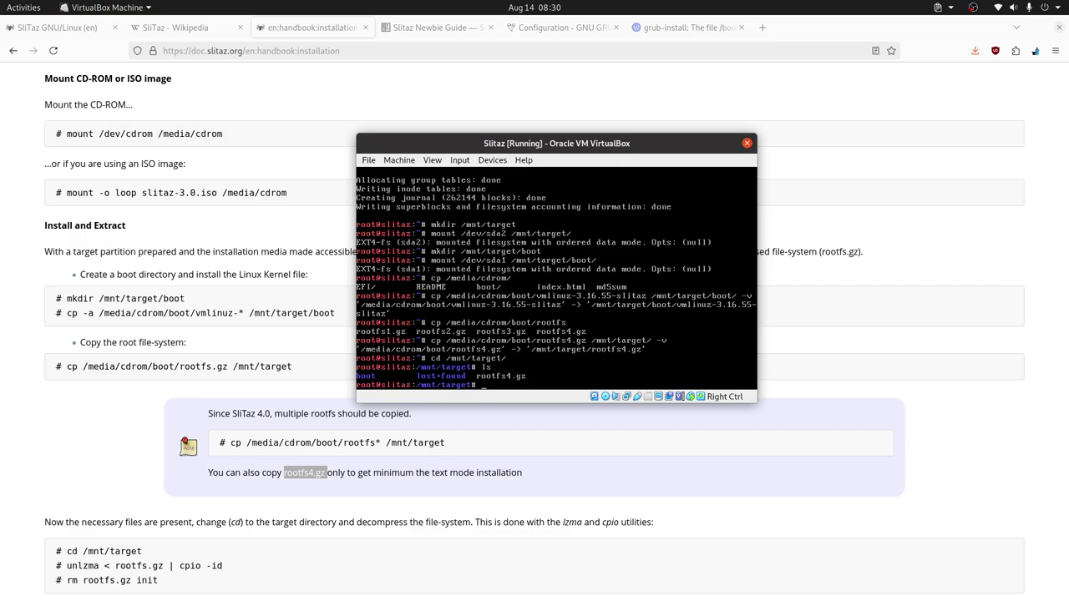
Step: Extract rootfs4.gz into /mnt/target with unlzma piped to cpio -id
{"action": "type", "text": "unlzma <"}
{"action": "scroll", "coordinate": [295, 474], "scroll_direction": "down", "scroll_amount": 2}
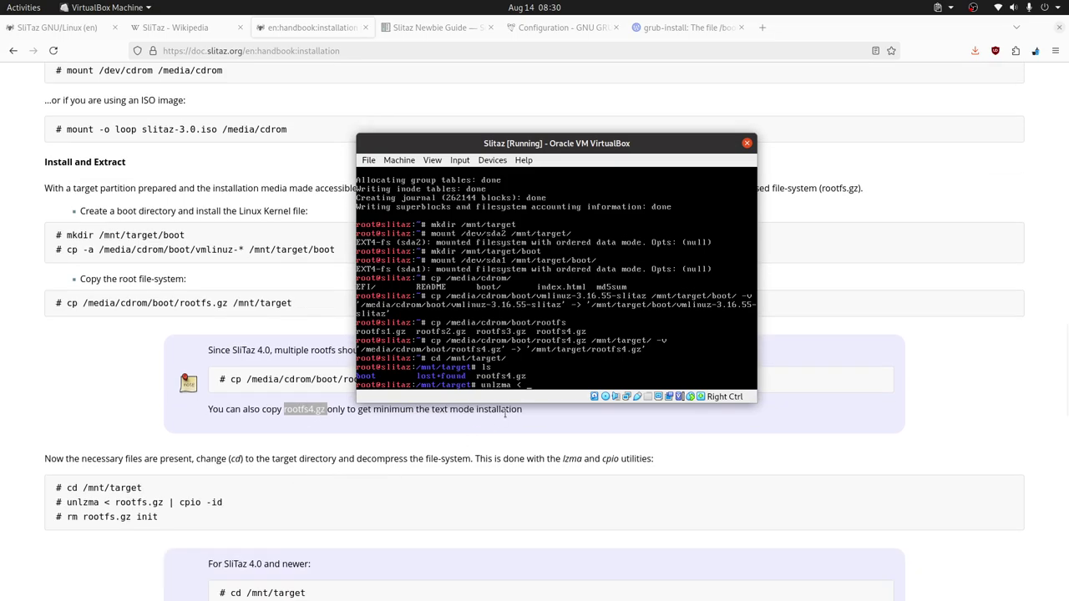
{"action": "type", "text": "r"}
{"action": "key", "text": "Tab"}
{"action": "type", "text": "| cpio -id"}
{"action": "key", "text": "Return"}
Step: List the extracted root file system and the programs inside bin
{"action": "type", "text": "ls"}
{"action": "key", "text": "Return"}
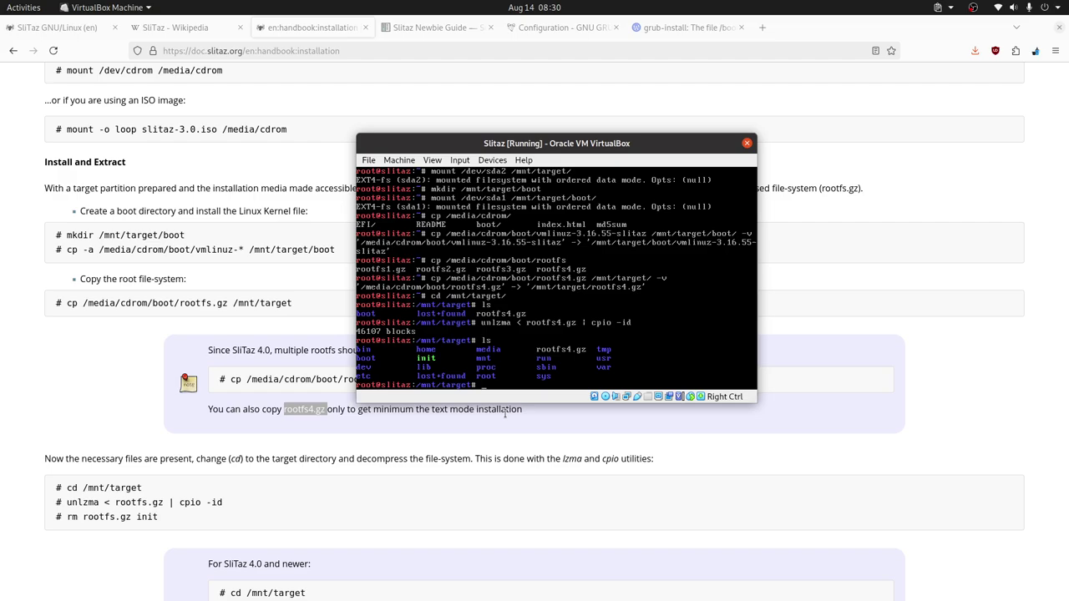
{"action": "type", "text": "ls bin"}
{"action": "key", "text": "Tab"}
{"action": "key", "text": "Tab"}
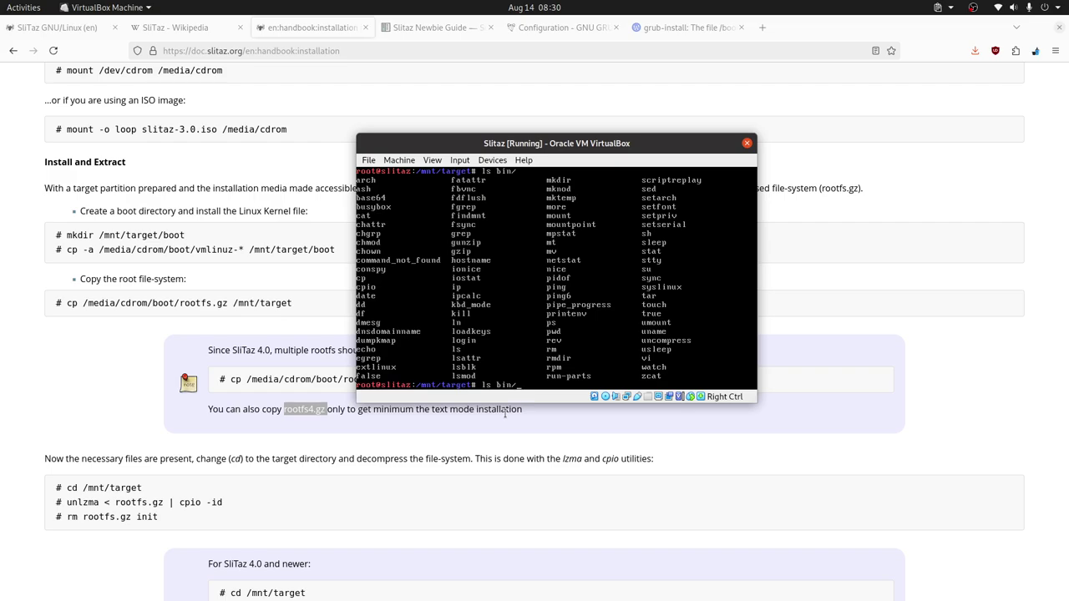
{"action": "key", "text": "BackSpace"}
{"action": "key", "text": "BackSpace"}
{"action": "key", "text": "BackSpace"}
{"action": "key", "text": "BackSpace"}
{"action": "key", "text": "BackSpace"}
Step: Delete rootfs4.gz and init from /mnt/target
{"action": "type", "text": "rm root"}
{"action": "key", "text": "Tab"}
{"action": "type", "text": "init"}
{"action": "key", "text": "Return"}
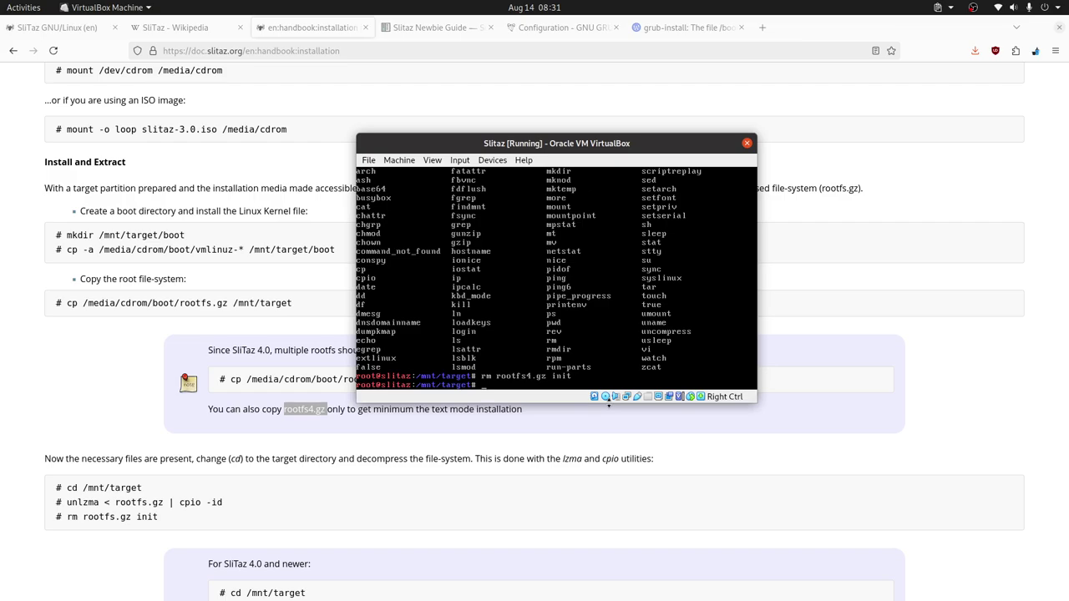
Step: List the target's boot folder to confirm vmlinuz-3.16.55-slitaz, and bring the handbook's GRUB Boot-Loader section into view
{"action": "type", "text": "ls boot/"}
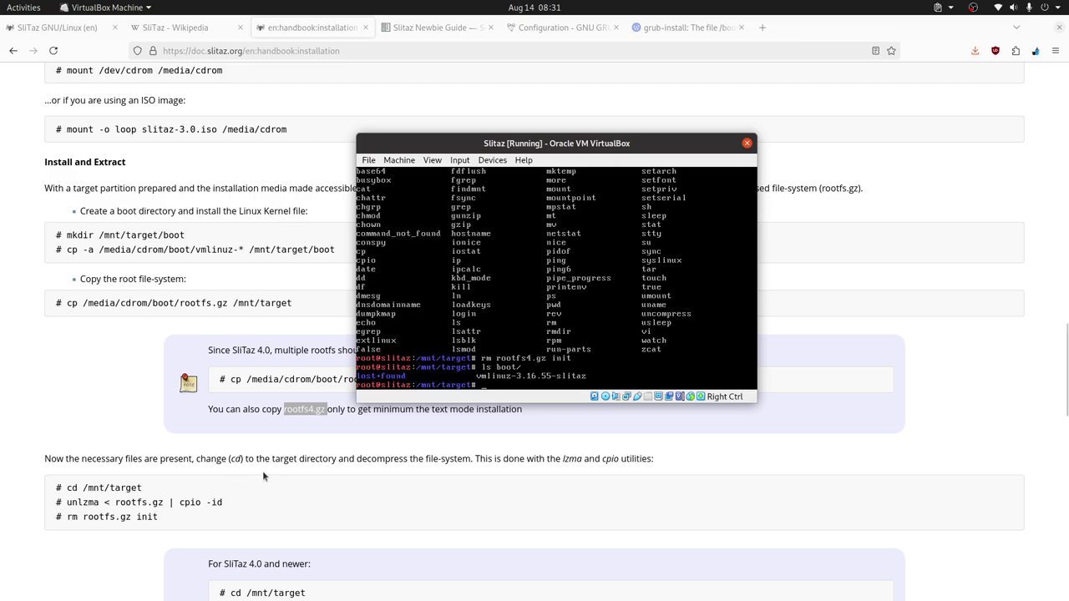
{"action": "scroll", "coordinate": [262, 470], "scroll_direction": "down", "scroll_amount": 3}
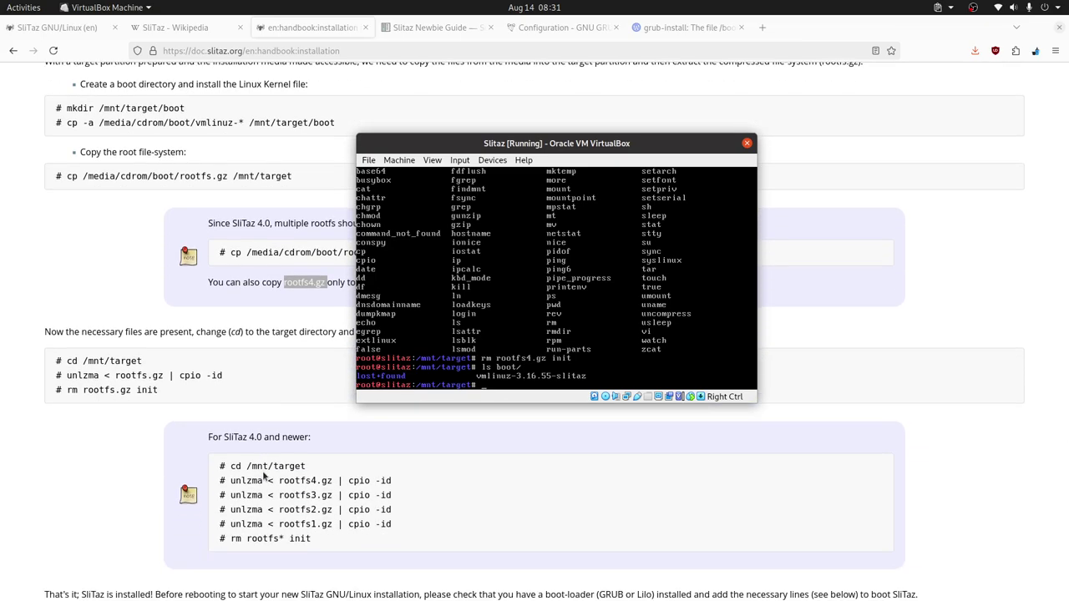
{"action": "scroll", "coordinate": [264, 474], "scroll_direction": "down", "scroll_amount": 2}
{"action": "scroll", "coordinate": [265, 473], "scroll_direction": "down", "scroll_amount": 3}
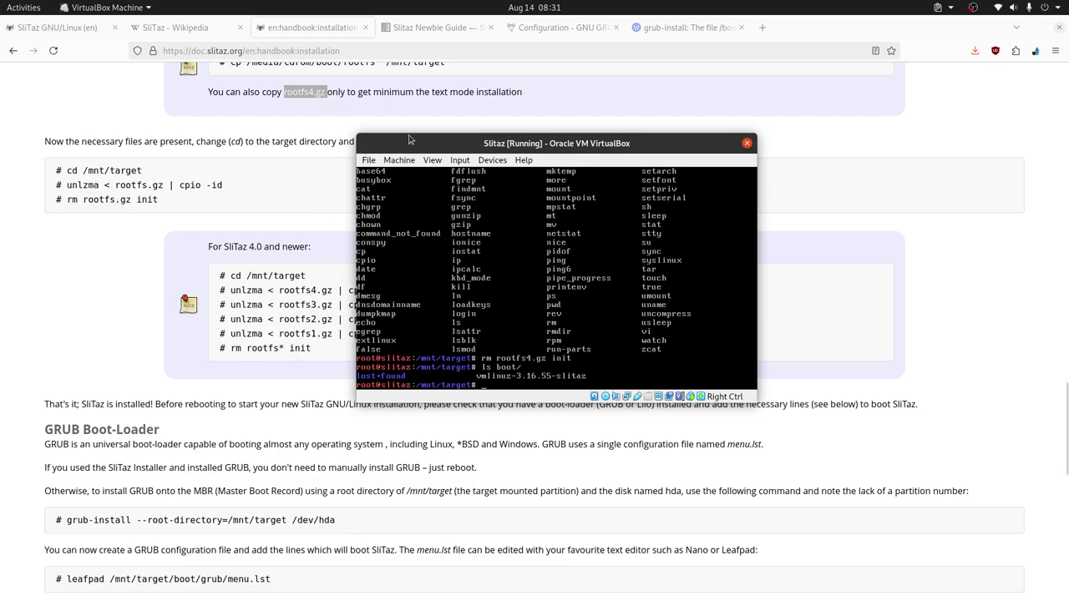
Step: Open the grub-install 'stage1 not read correctly' article and highlight its ext3 inode-size fix paragraph
{"action": "left_click", "coordinate": [688, 26]}
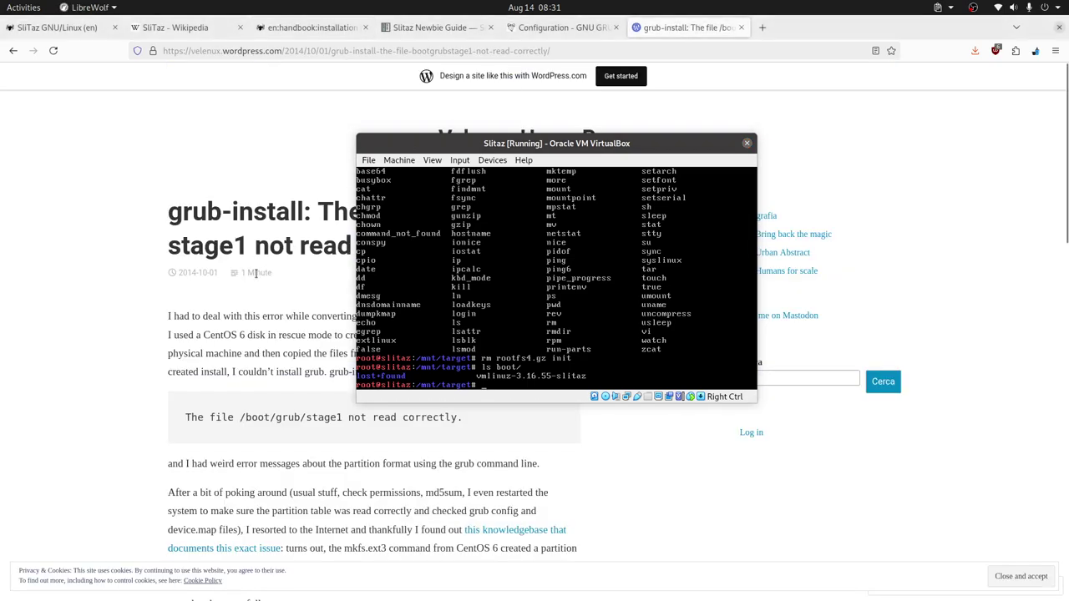
{"action": "left_click_drag", "start_coordinate": [631, 143], "coordinate": [883, 69]}
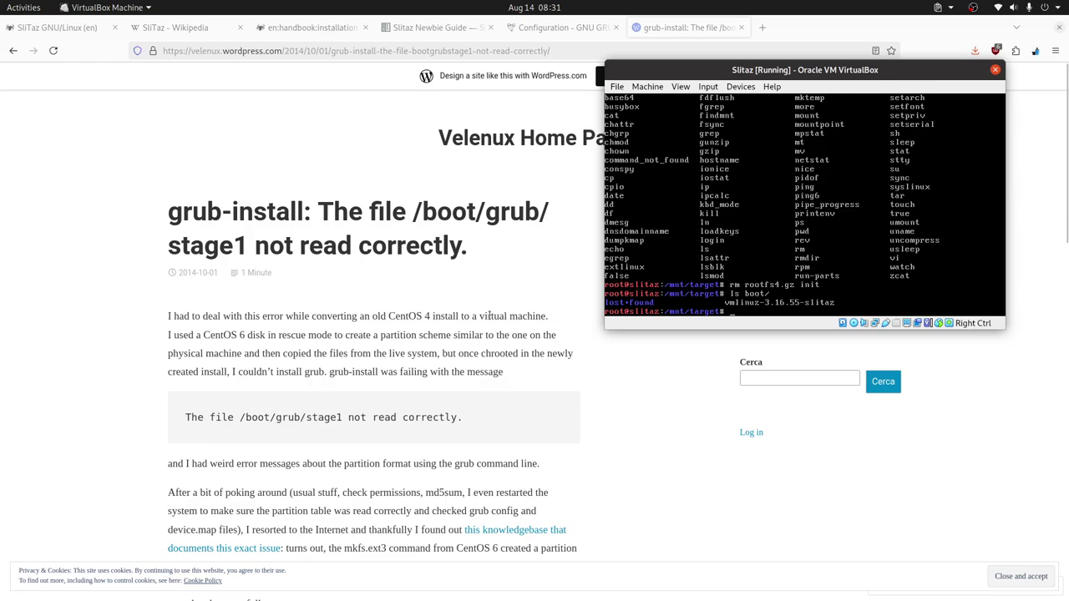
{"action": "scroll", "coordinate": [493, 311], "scroll_direction": "down", "scroll_amount": 1}
{"action": "scroll", "coordinate": [489, 315], "scroll_direction": "down", "scroll_amount": 3}
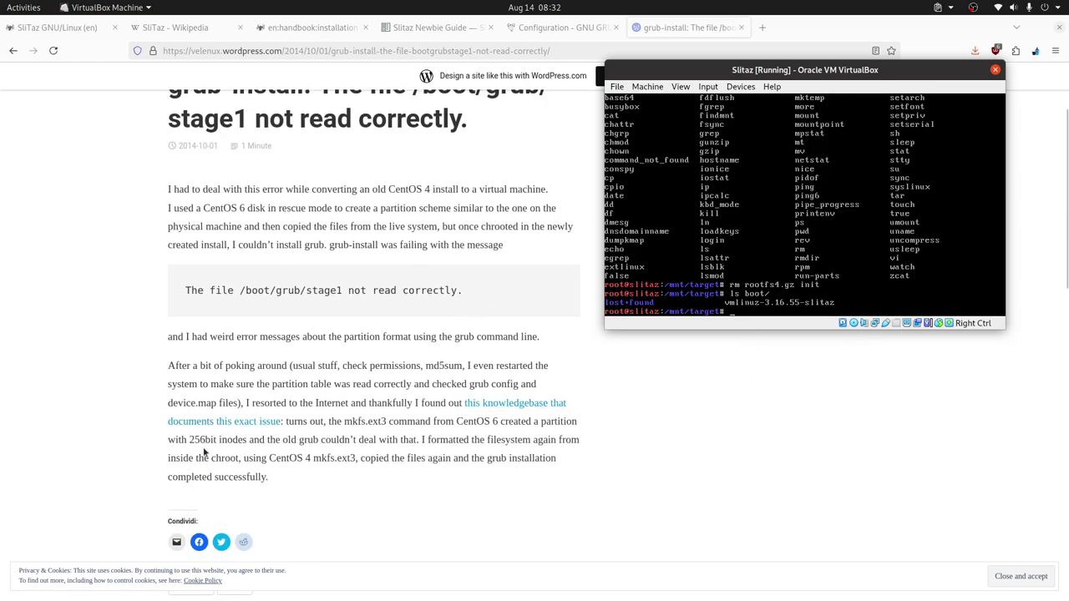
{"action": "left_click_drag", "start_coordinate": [539, 422], "coordinate": [539, 460]}
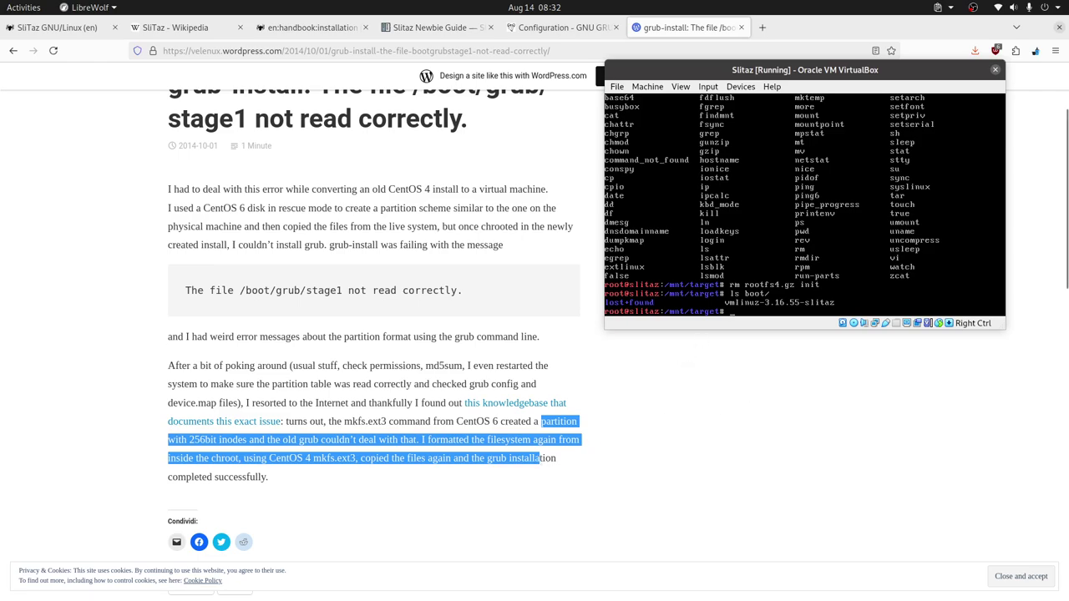
{"action": "left_click_drag", "start_coordinate": [698, 74], "coordinate": [415, 184]}
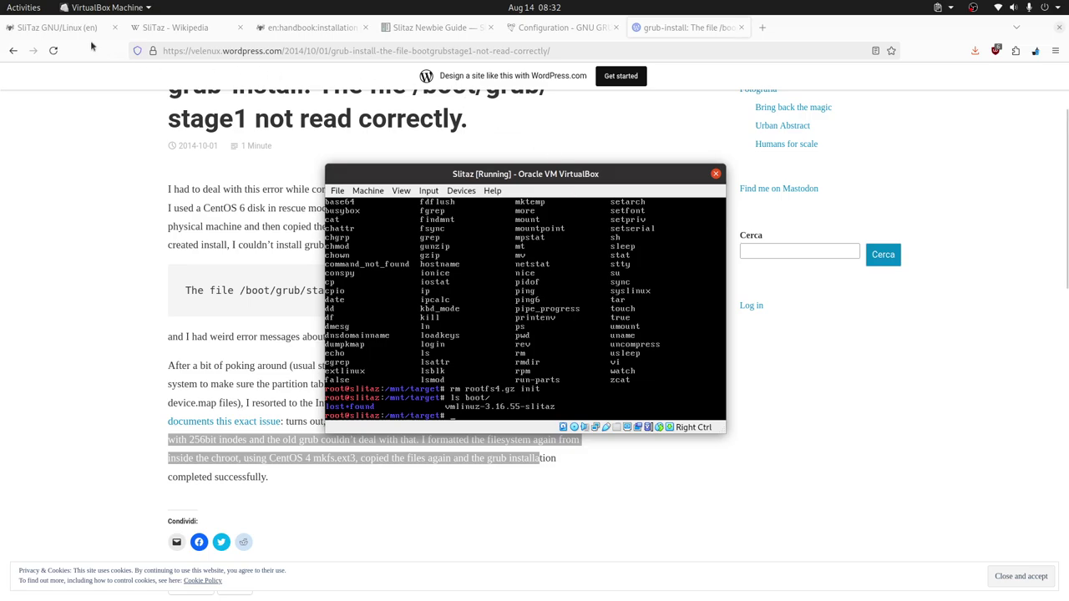
Step: Run grub-install --root-directory=/mnt/target /dev/sda, with the handbook page behind the VM window
{"action": "left_click", "coordinate": [59, 28]}
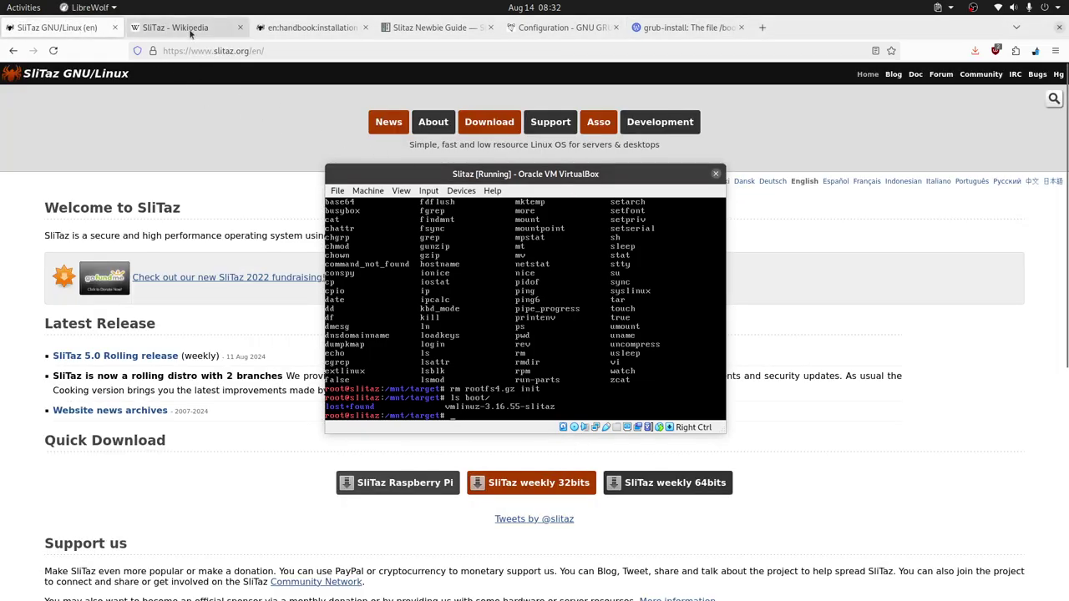
{"action": "left_click", "coordinate": [311, 28]}
{"action": "mouse_move", "coordinate": [602, 174]}
{"action": "left_mouse_down"}
{"action": "mouse_move", "coordinate": [672, 149]}
{"action": "mouse_move", "coordinate": [665, 109]}
{"action": "mouse_move", "coordinate": [595, 172]}
{"action": "left_mouse_up"}
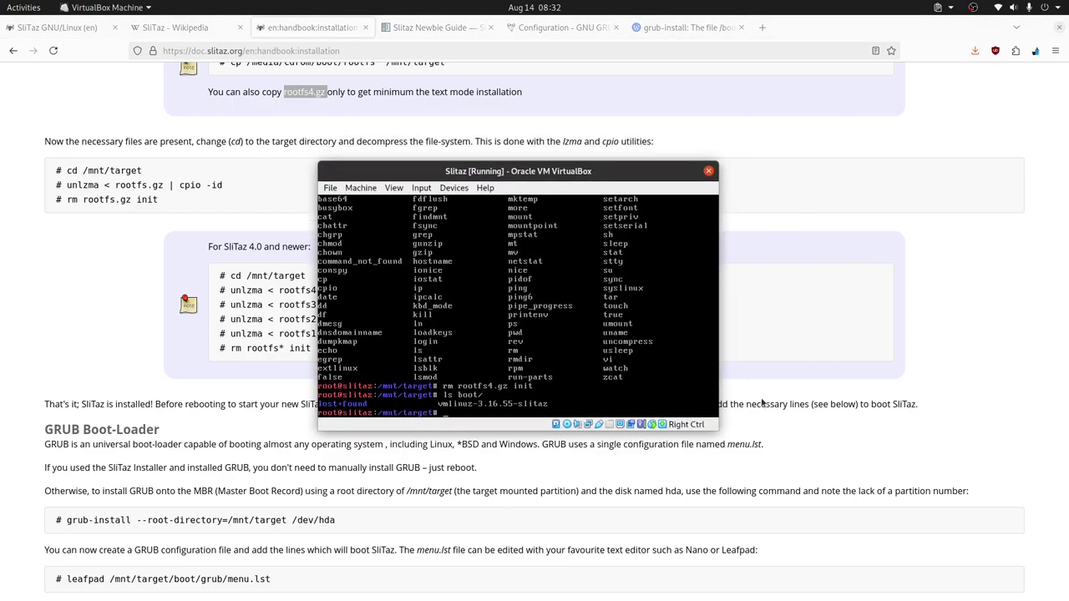
{"action": "type", "text": "grub-install --root-direcotr"}
{"action": "key", "text": "BackSpace"}
{"action": "key", "text": "BackSpace"}
{"action": "key", "text": "BackSpace"}
{"action": "key", "text": "BackSpace"}
{"action": "type", "text": "tory=/mnt/target"}
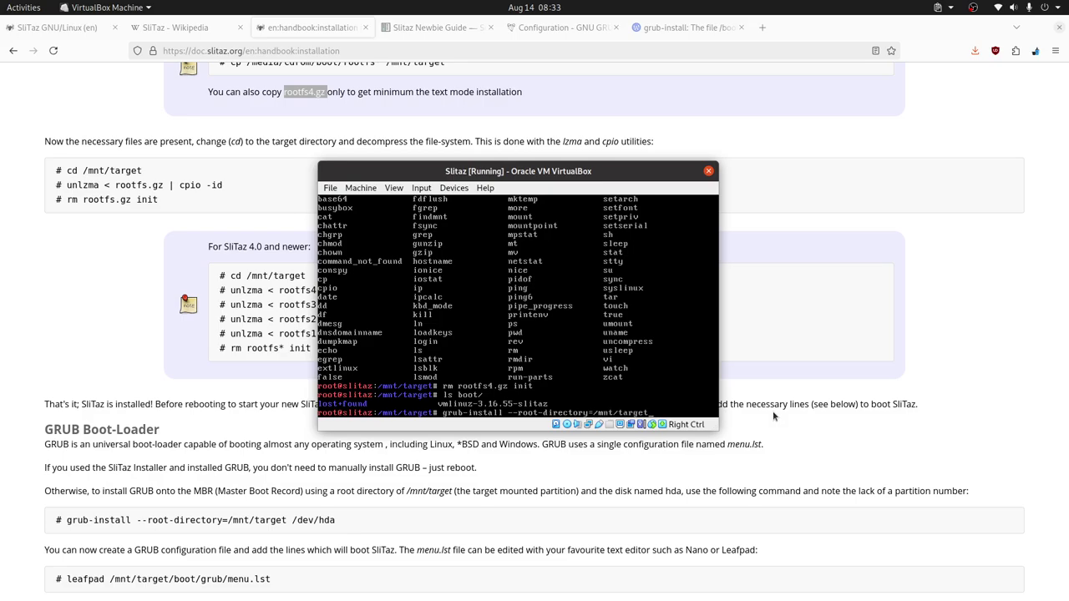
{"action": "type", "text": " /dev/sda"}
{"action": "key", "text": "Return"}
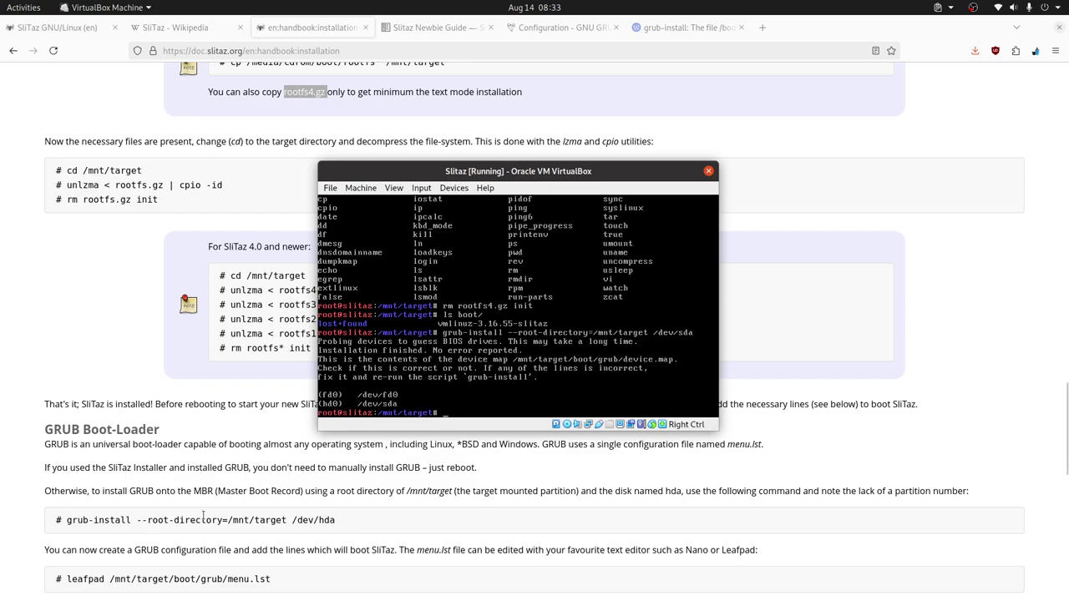
Step: Find the handbook's menu.lst example and highlight its root(hd0,0) line and hd0
{"action": "scroll", "coordinate": [204, 522], "scroll_direction": "down", "scroll_amount": 2}
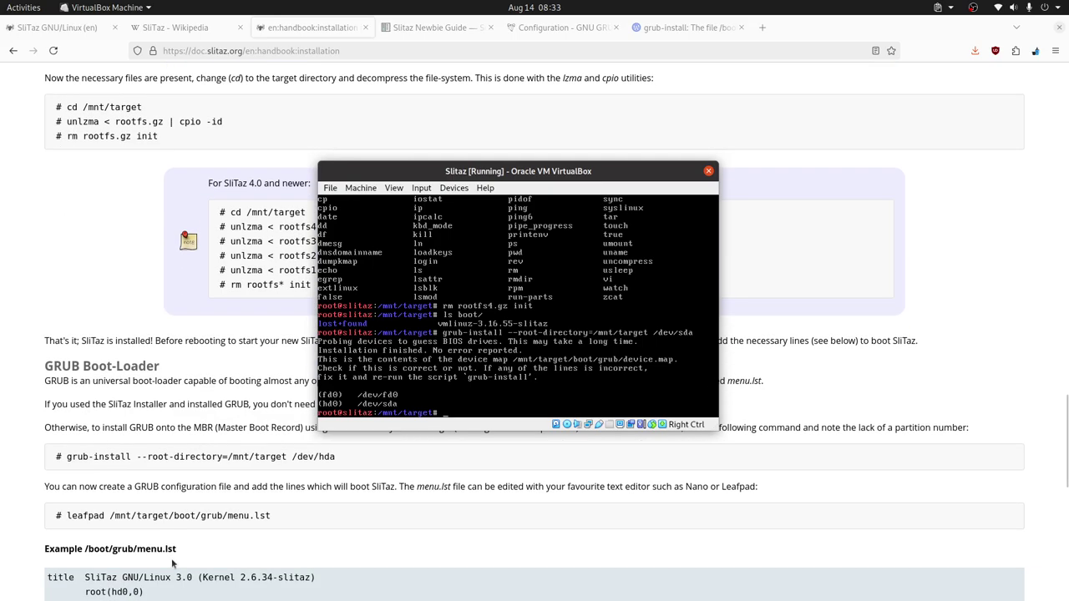
{"action": "scroll", "coordinate": [213, 551], "scroll_direction": "down", "scroll_amount": 1}
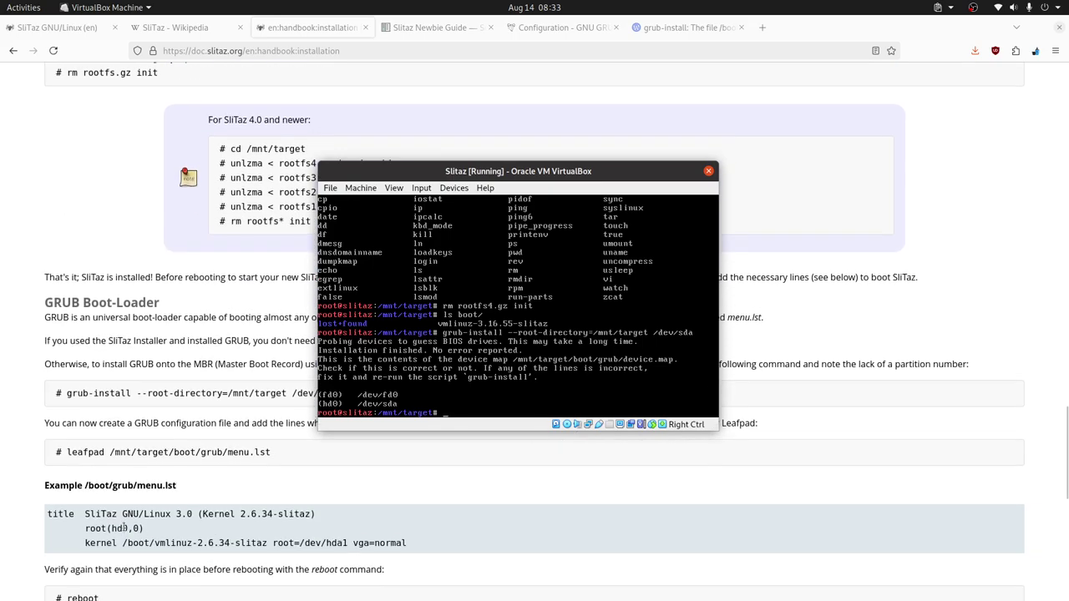
{"action": "left_click_drag", "start_coordinate": [70, 531], "coordinate": [189, 531]}
{"action": "double_click", "coordinate": [115, 529]}
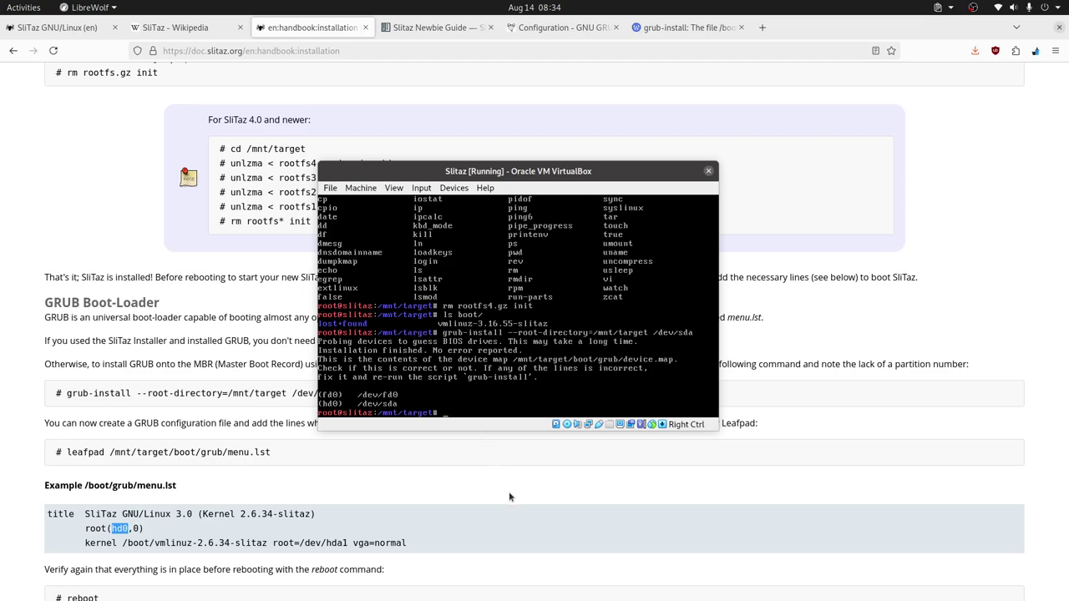
Step: Begin typing a vi command at the SliTaz terminal prompt
{"action": "scroll", "coordinate": [508, 497], "scroll_direction": "down", "scroll_amount": 10}
{"action": "scroll", "coordinate": [280, 534], "scroll_direction": "up", "scroll_amount": 5}
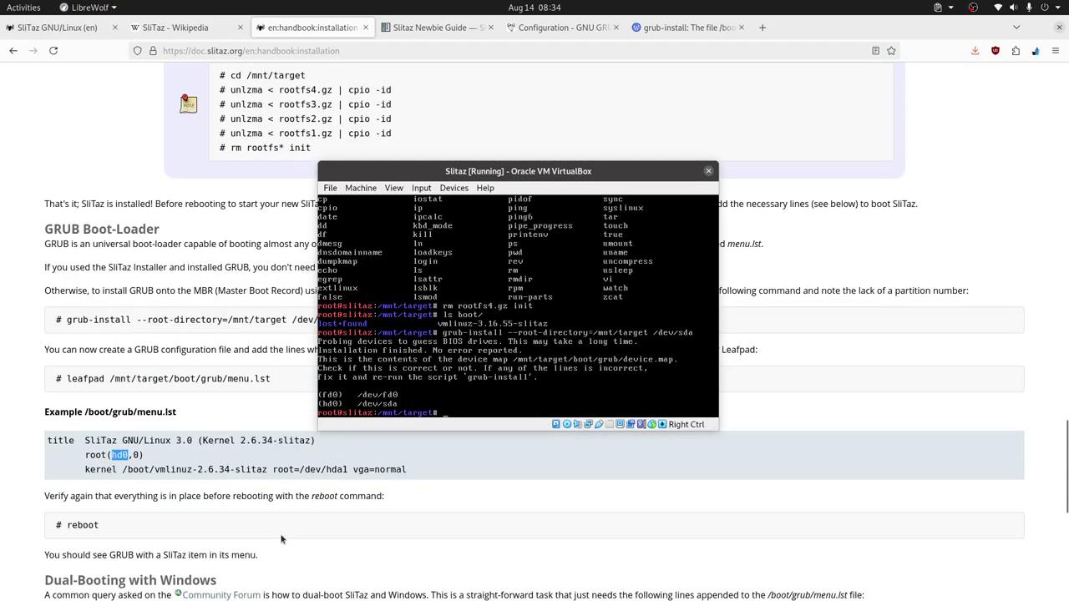
{"action": "left_click", "coordinate": [518, 367]}
{"action": "type", "text": "vi"}
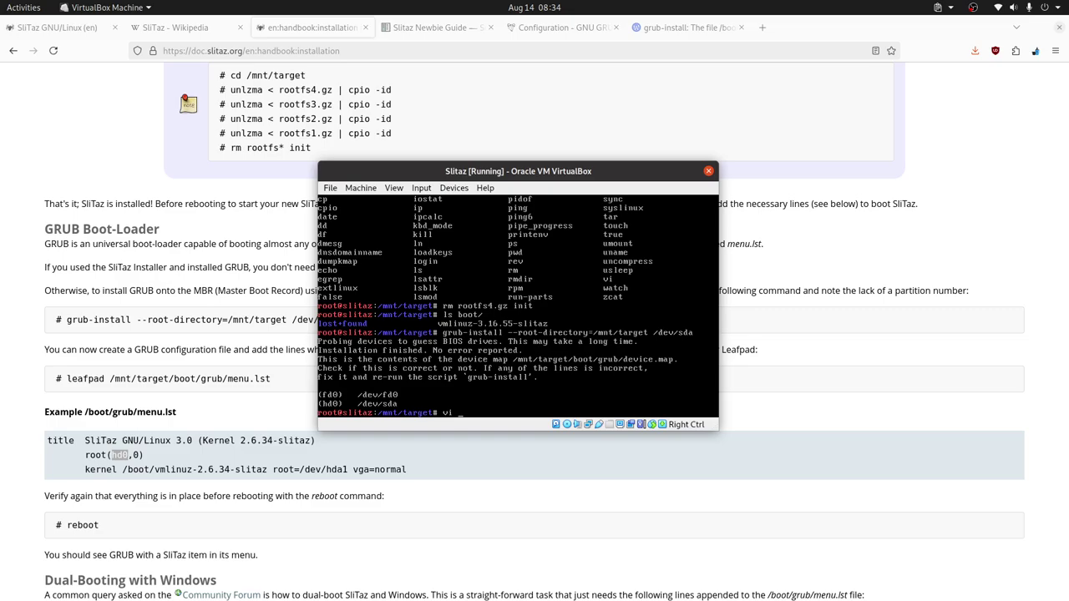
Step: Open boot/grub/menu.lst in vi and write the title 'Slitaz GNU/Linux 5.0 (Rolling Release 32 bits)'
{"action": "type", "text": "boot/grub/menu.lst"}
{"action": "key", "text": "Return"}
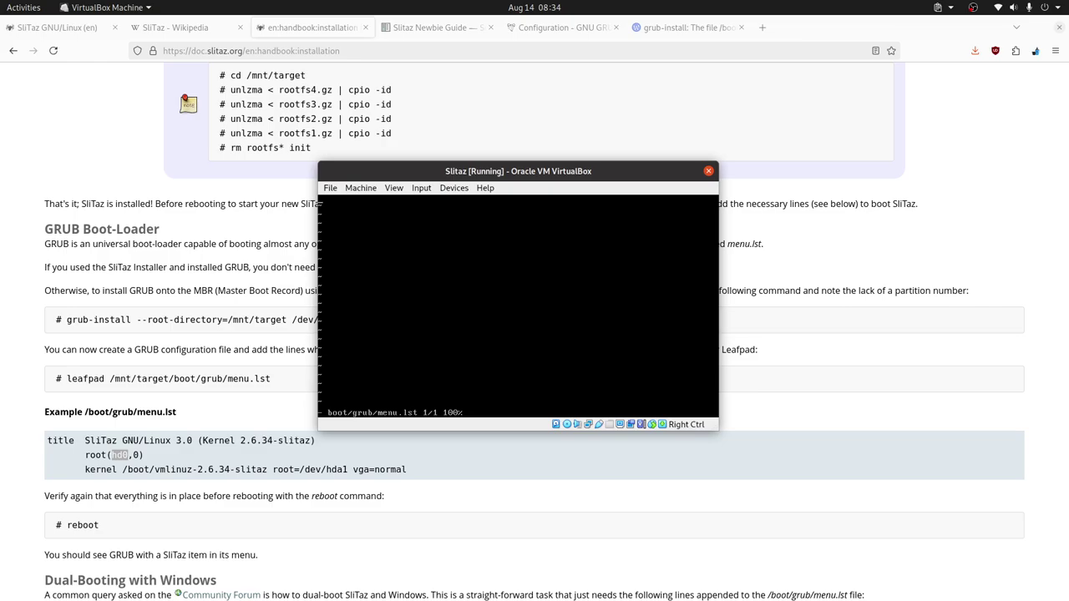
{"action": "type", "text": "title Slitaz GNU/Linux 5"}
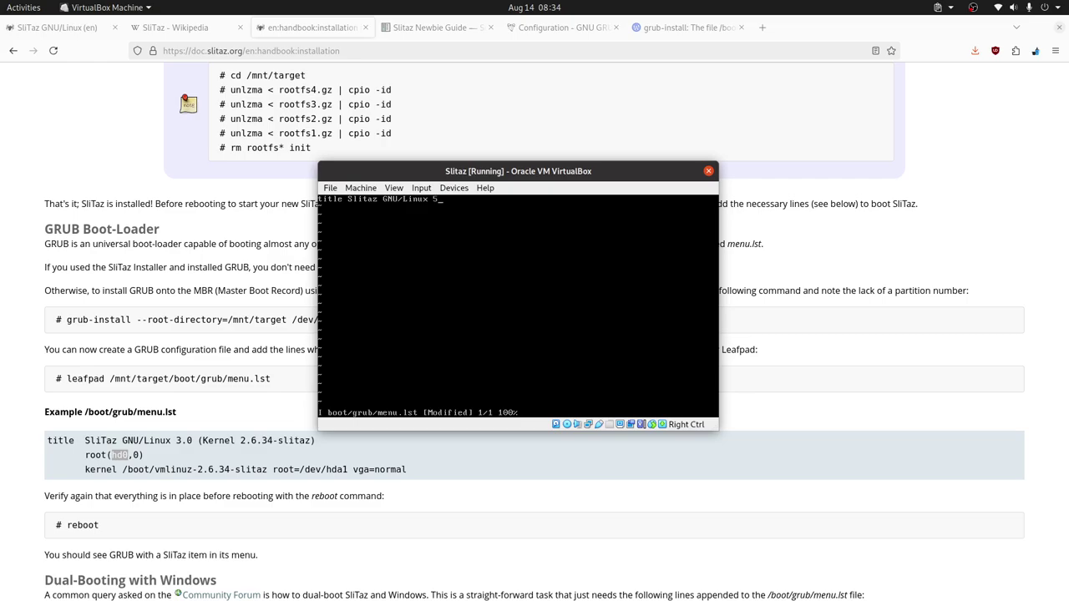
{"action": "type", "text": ".0"}
{"action": "type", "text": " ()Rollin"}
{"action": "type", "text": "g Rela"}
{"action": "type", "text": "se 3"}
{"action": "type", "text": "2 bits"}
Step: Add the root(hd0,0) line and start the kernel line below it
{"action": "type", "text": "root()"}
{"action": "type", "text": "hd0"}
{"action": "type", "text": ","}
{"action": "type", "text": "0"}
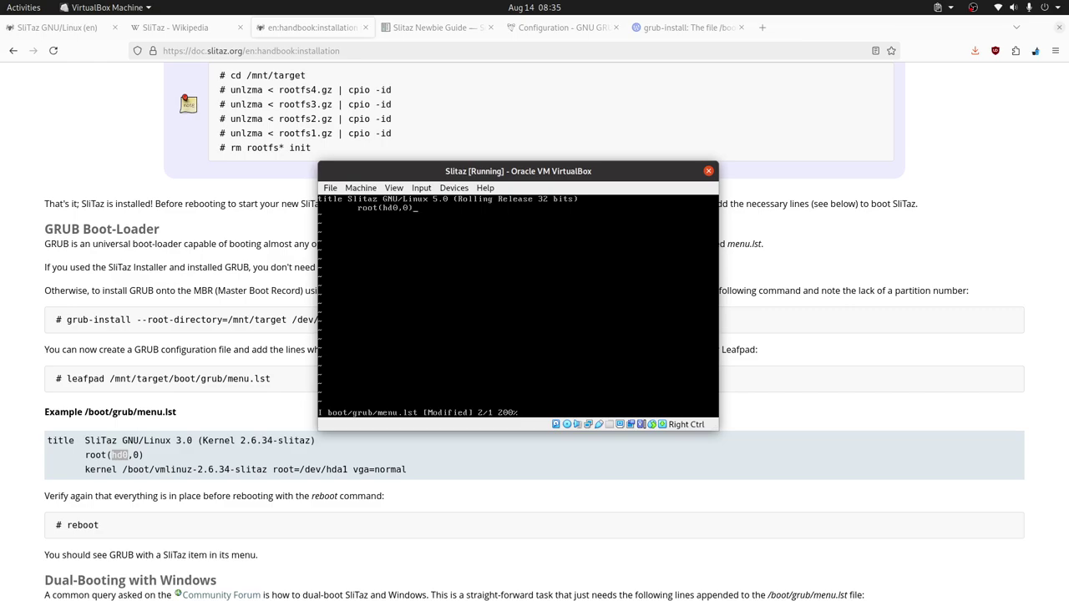
{"action": "key", "text": "Return"}
{"action": "type", "text": "kenr"}
{"action": "key", "text": "BackSpace"}
{"action": "type", "text": "rnel /vmlinuz-3.16.55-slitaz root=/dev/sda2 vga=normal"}
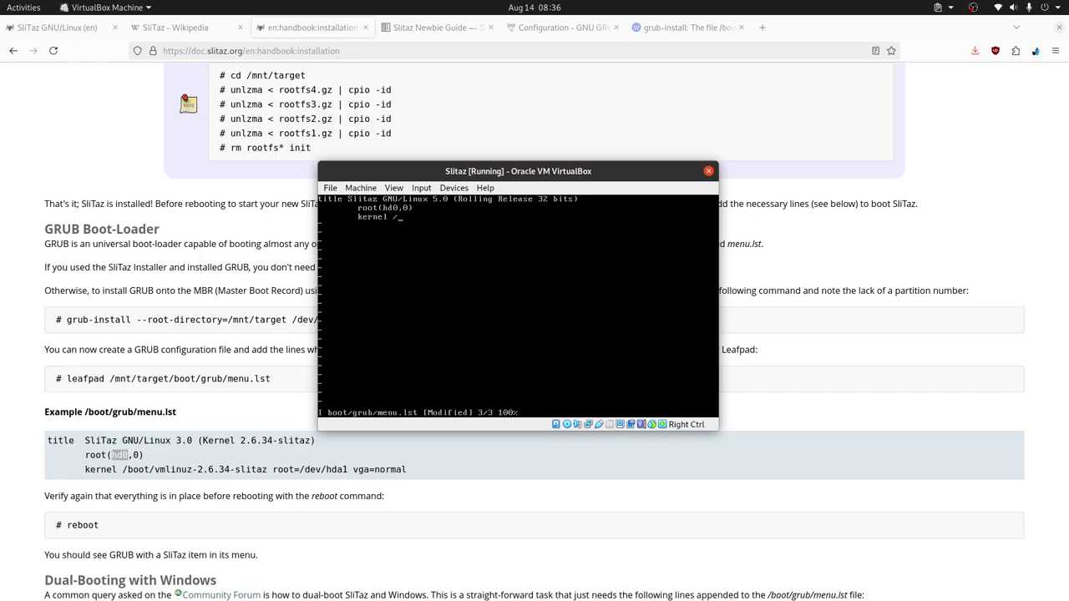
Step: Complete the kernel line as 'vmlinuz-3.16.55-slitaz root=/dev/sda2 vga=normal' and leave insert mode
{"action": "type", "text": "vmlinuz"}
{"action": "type", "text": "-3.16.55-slitaz root="}
{"action": "type", "text": "/dev/sda2"}
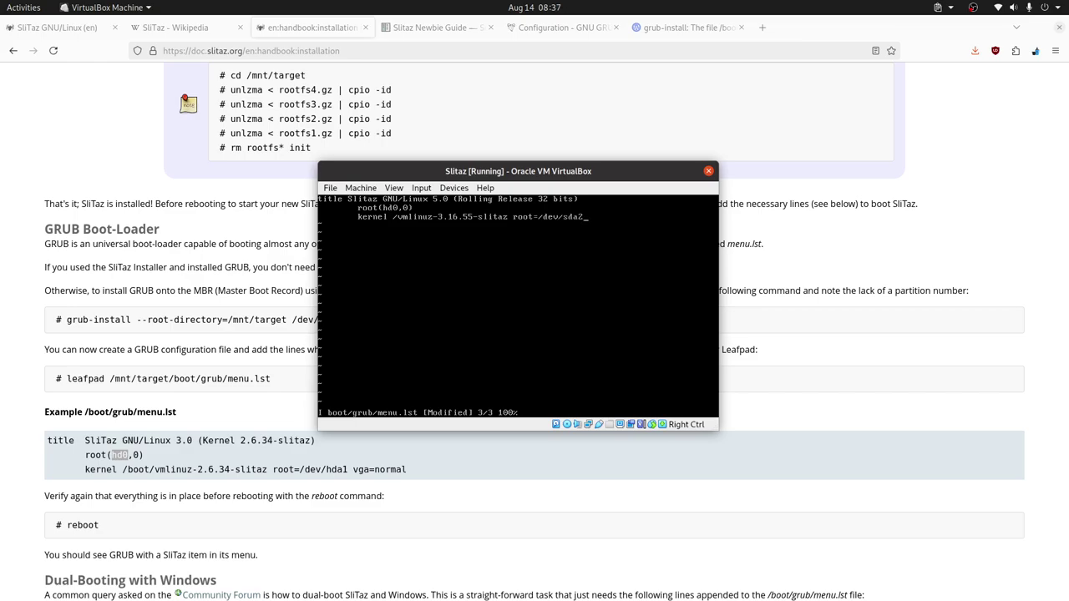
{"action": "type", "text": " vga=normal"}
{"action": "key", "text": "Escape"}
Step: Save menu.lst with :x and list the contents of the boot folder
{"action": "type", "text": ":x"}
{"action": "key", "text": "Return"}
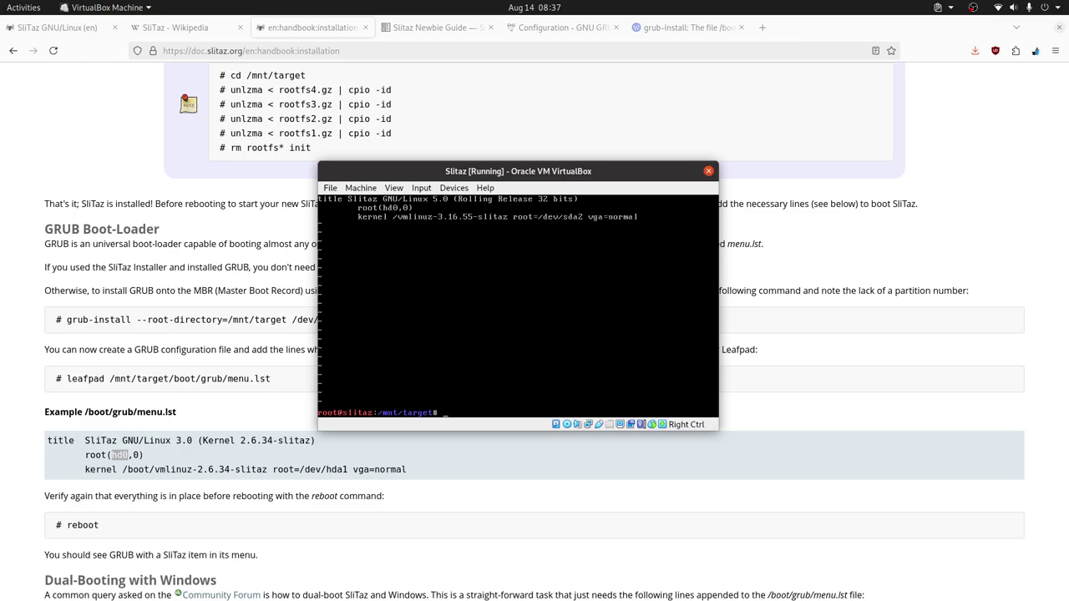
{"action": "type", "text": "ls boot/"}
{"action": "key", "text": "Return"}
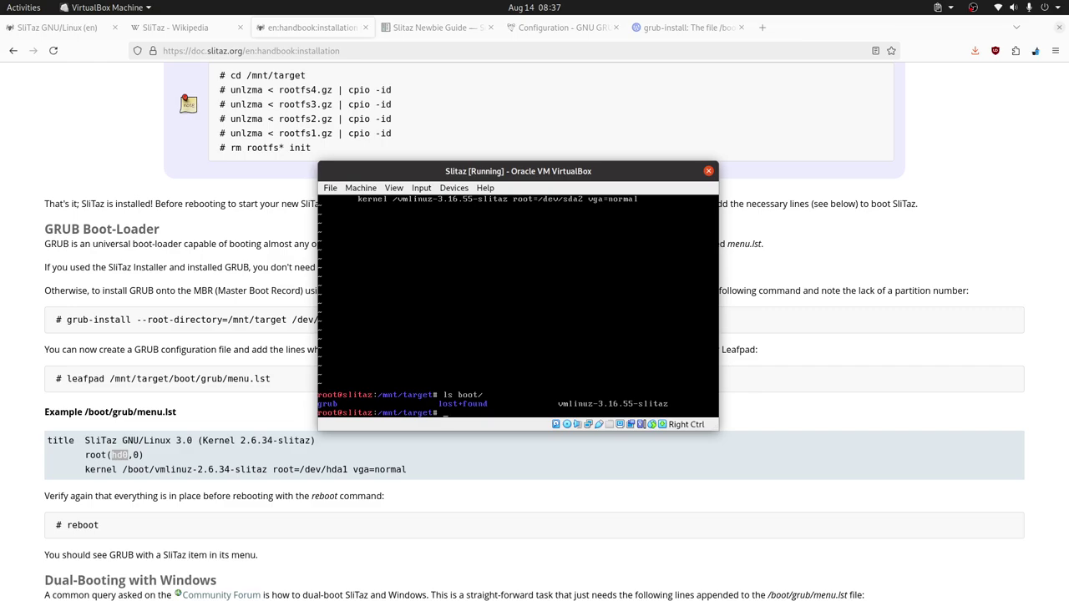
Step: List the /dev/sda disk partitions, then power off the SliTaz machine
{"action": "type", "text": "/dev/sda"}
{"action": "key", "text": "Return"}
{"action": "key", "text": "Up"}
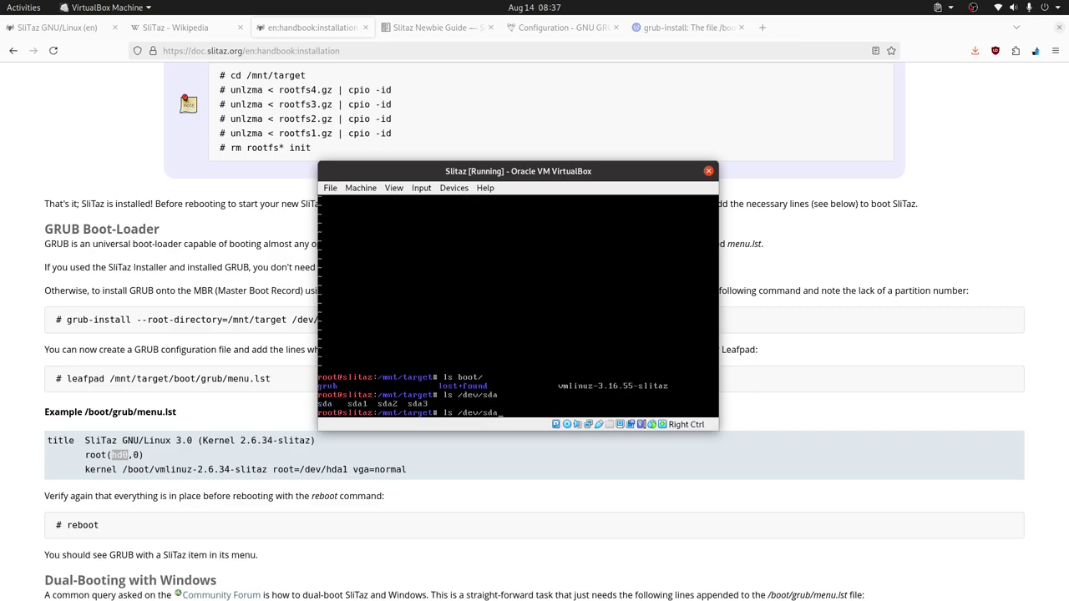
{"action": "key", "text": "BackSpace"}
{"action": "key", "text": "BackSpace"}
{"action": "type", "text": "poweroff"}
{"action": "key", "text": "Return"}
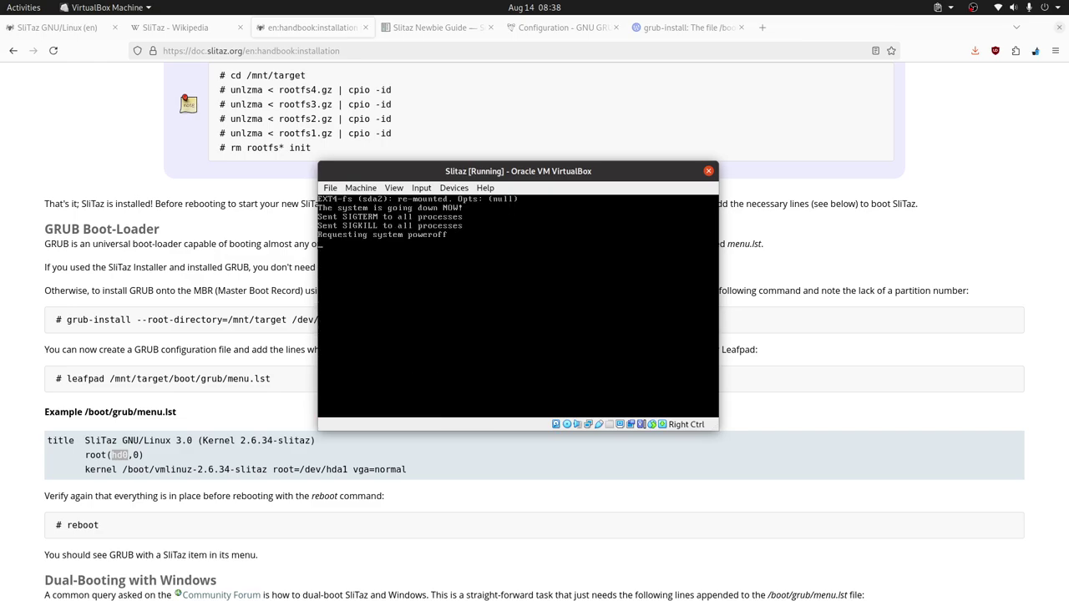
Step: Remove Floppy and Optical from the Slitaz boot order, save, and start the machine
{"action": "key", "text": "alt+Tab"}
{"action": "right_click", "coordinate": [238, 286]}
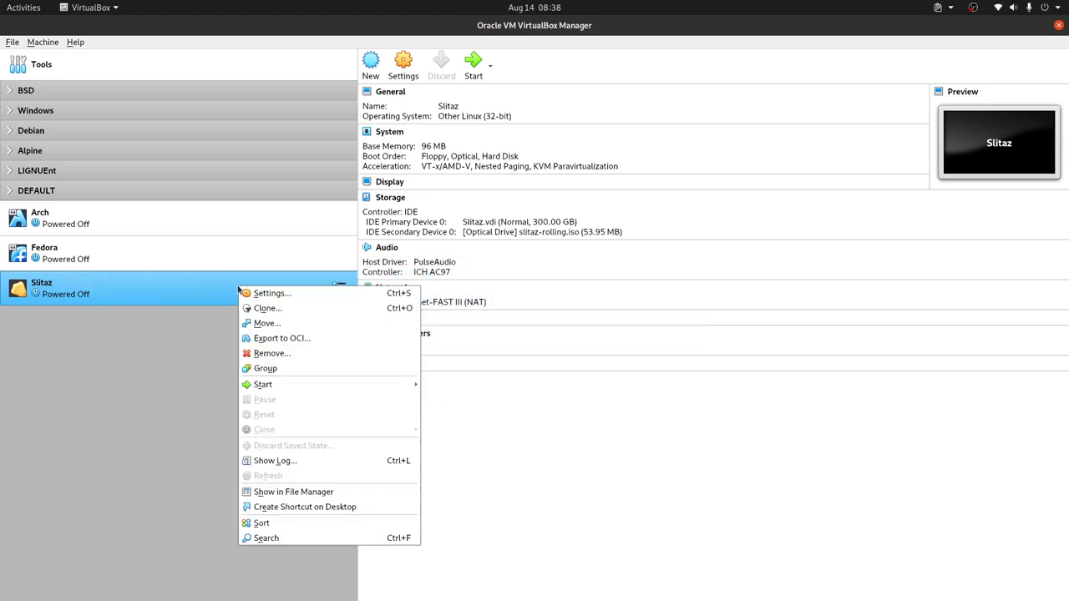
{"action": "left_click", "coordinate": [260, 293]}
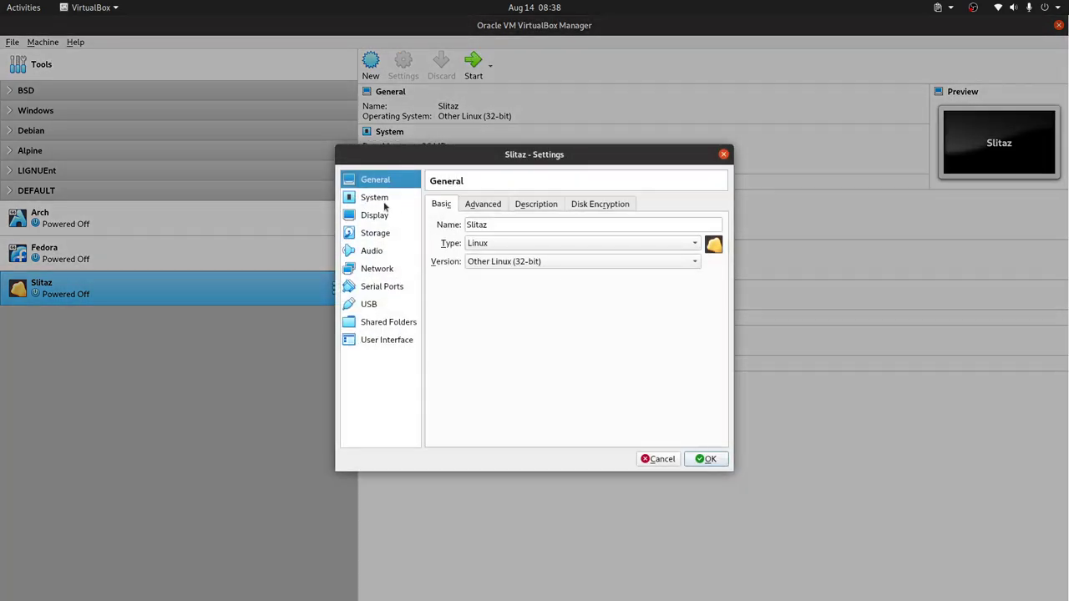
{"action": "left_click", "coordinate": [397, 198]}
{"action": "left_click", "coordinate": [512, 254]}
{"action": "left_click", "coordinate": [512, 269]}
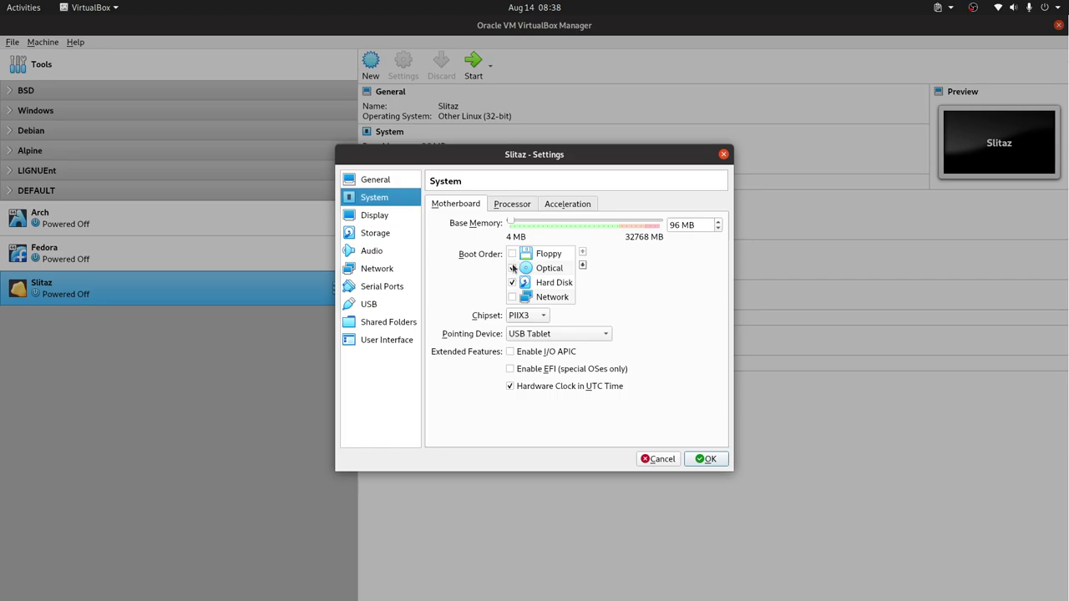
{"action": "left_click", "coordinate": [705, 459]}
{"action": "double_click", "coordinate": [143, 285]}
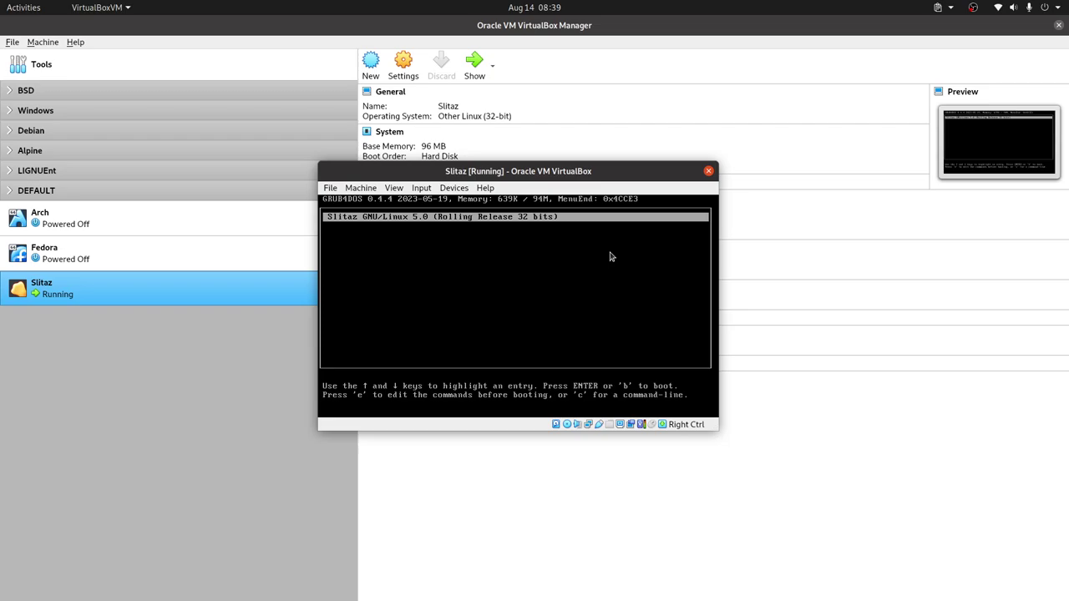
Step: Boot the SliTaz GRUB entry and choose the us keyboard layout
{"action": "key", "text": "Return"}
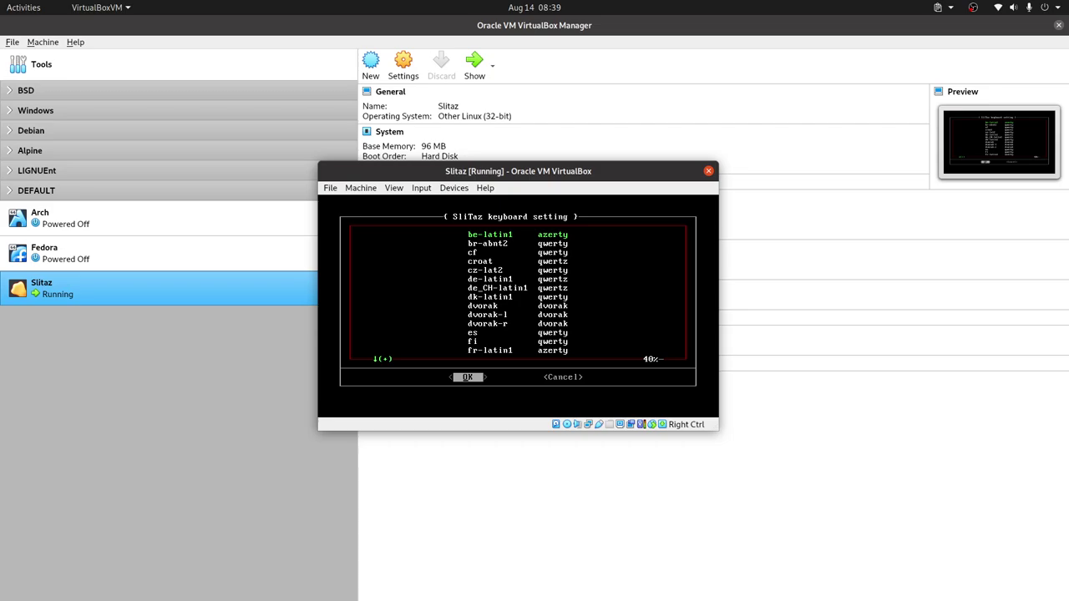
{"action": "key", "text": "Down"}
{"action": "key", "text": "Down"}
{"action": "key", "text": "Down"}
{"action": "key", "text": "Down"}
{"action": "key", "text": "Down"}
{"action": "key", "text": "Down"}
{"action": "key", "text": "Down"}
{"action": "key", "text": "Down"}
{"action": "key", "text": "Down"}
{"action": "key", "text": "Down"}
{"action": "key", "text": "Down"}
{"action": "key", "text": "Down"}
{"action": "key", "text": "Down"}
{"action": "key", "text": "Down"}
{"action": "key", "text": "Down"}
{"action": "key", "text": "Down"}
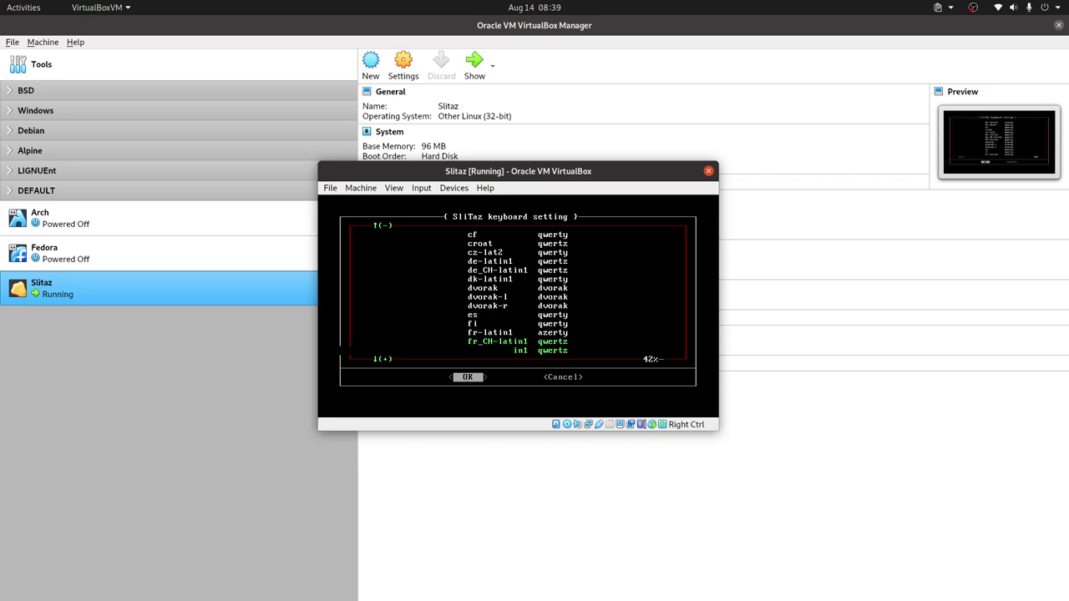
{"action": "key", "text": "Down"}
{"action": "key", "text": "Down"}
{"action": "key", "text": "Down"}
{"action": "key", "text": "Down"}
{"action": "key", "text": "Down"}
{"action": "key", "text": "Down"}
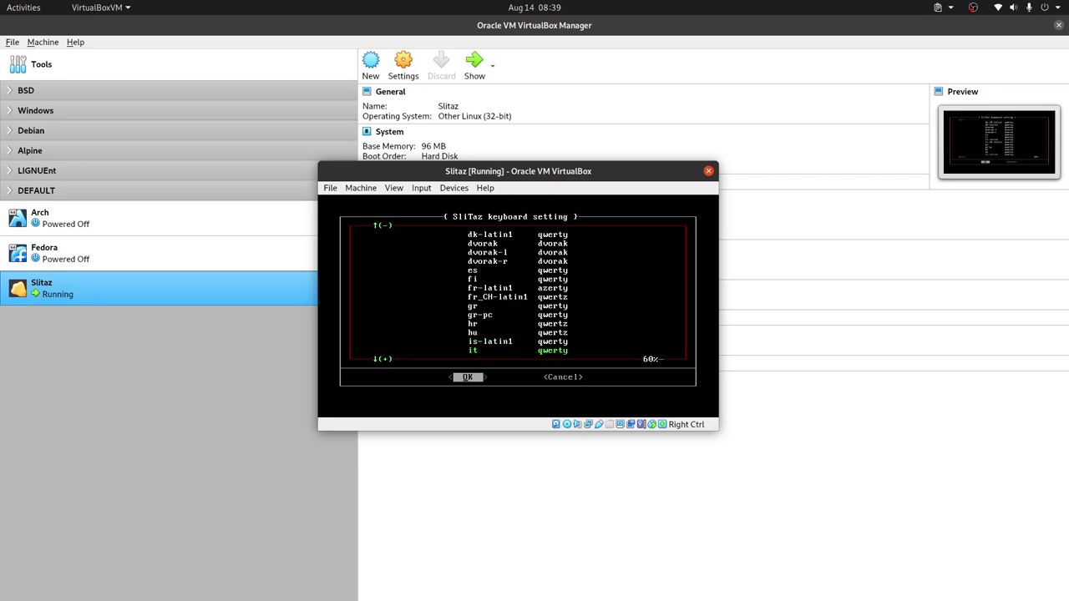
{"action": "key", "text": "Down"}
{"action": "key", "text": "Down"}
{"action": "key", "text": "Down"}
{"action": "key", "text": "Down"}
{"action": "key", "text": "Down"}
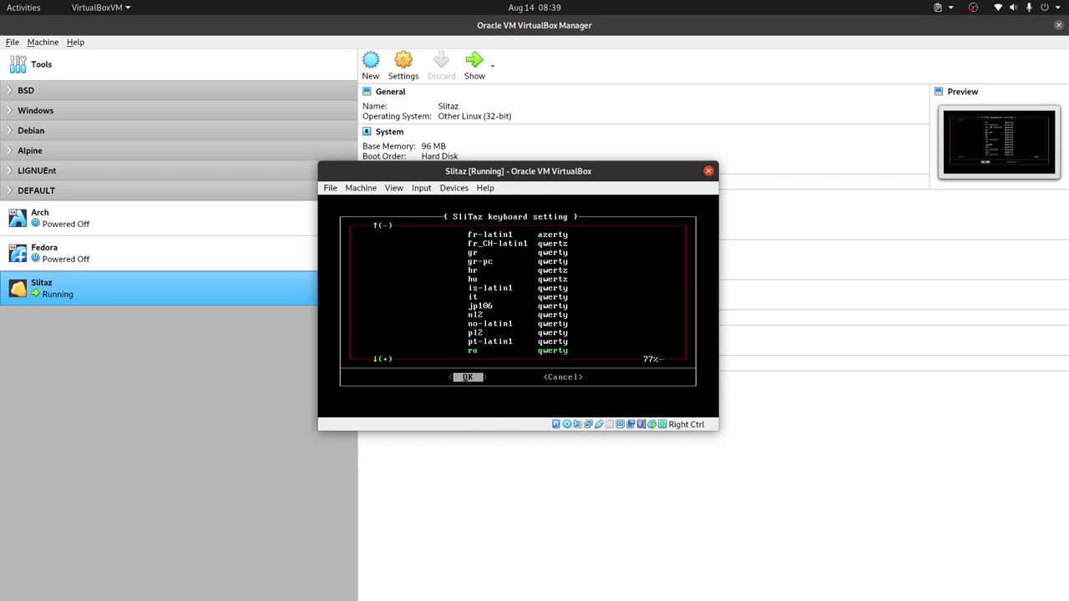
{"action": "key", "text": "Down"}
{"action": "key", "text": "Down"}
{"action": "key", "text": "Down"}
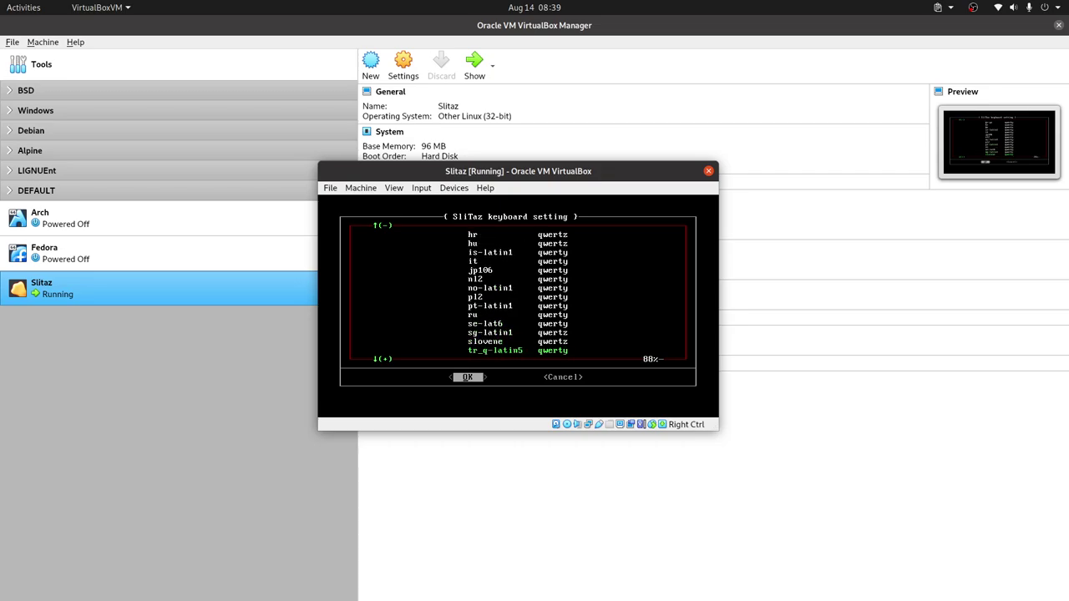
{"action": "key", "text": "Down"}
{"action": "key", "text": "Down"}
{"action": "key", "text": "Down"}
{"action": "key", "text": "Down"}
{"action": "key", "text": "Up"}
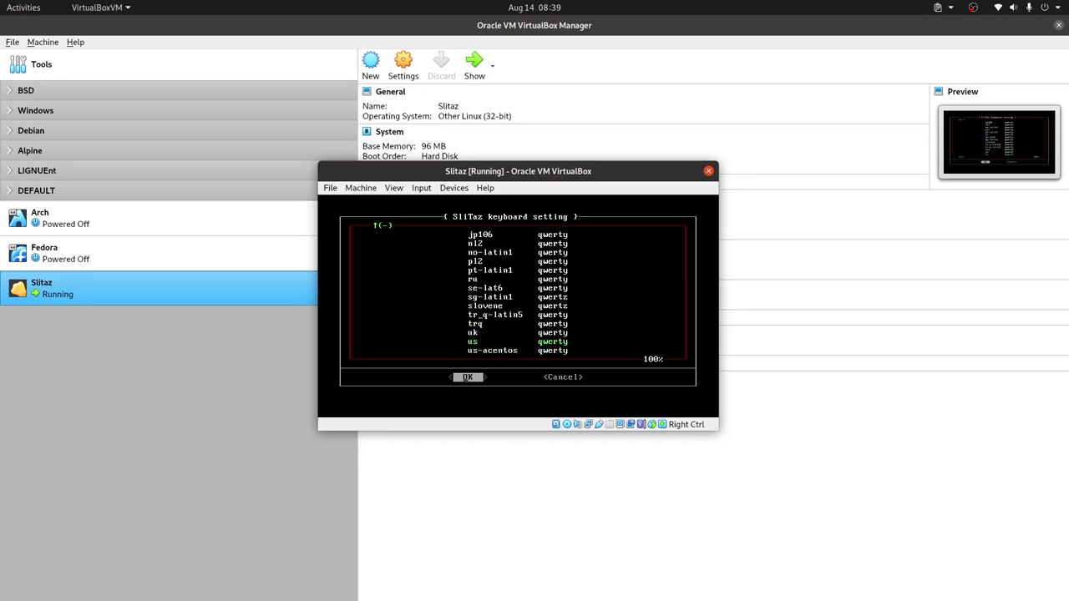
{"action": "key", "text": "Return"}
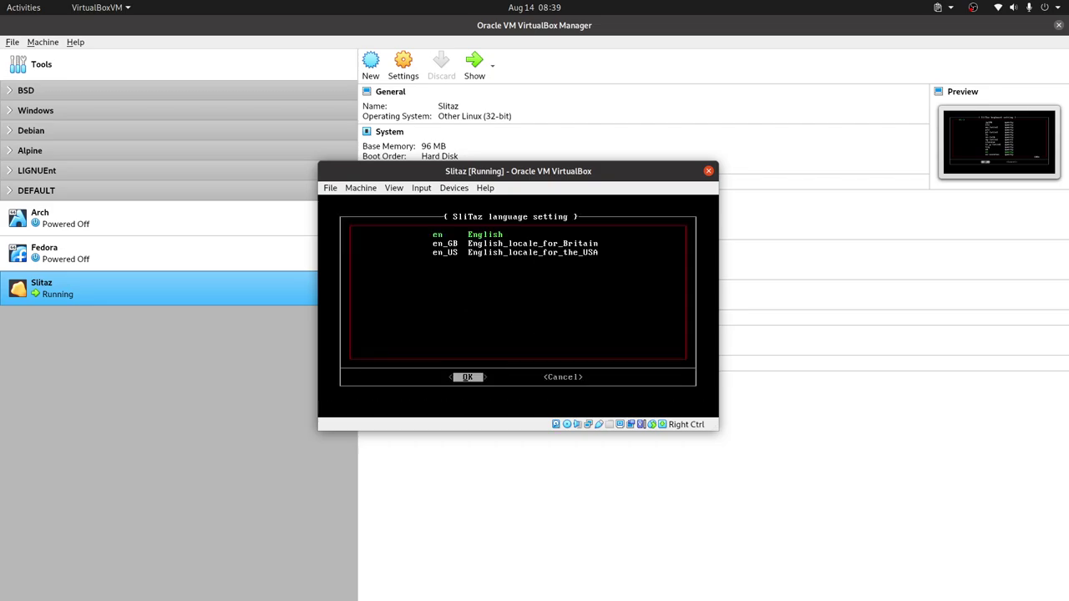
Step: Confirm the system language and dismiss the log-out notice to finish booting
{"action": "key", "text": "Down"}
{"action": "key", "text": "Down"}
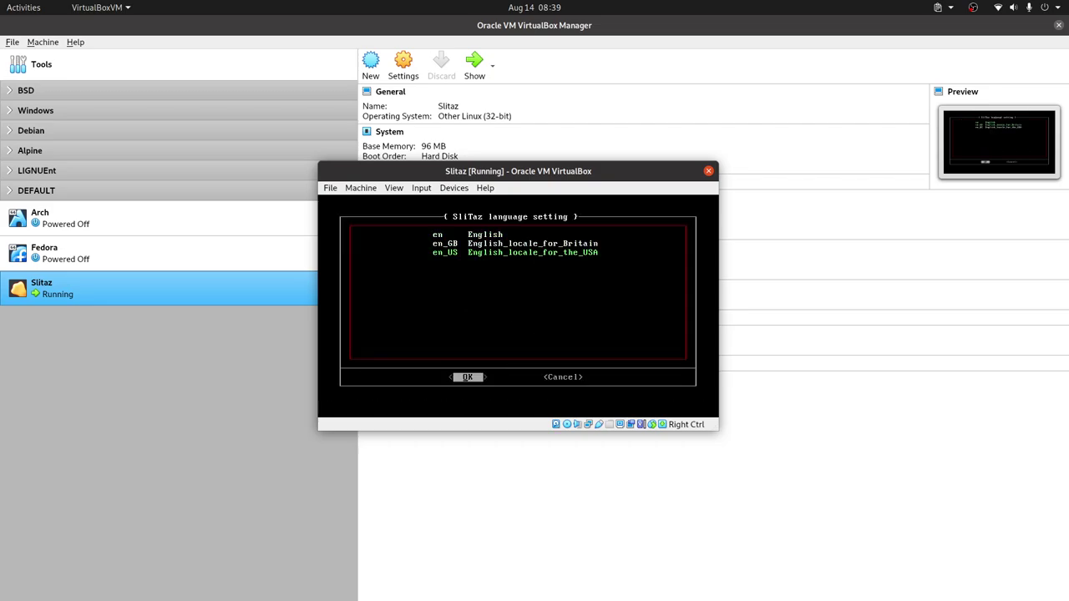
{"action": "key", "text": "Return"}
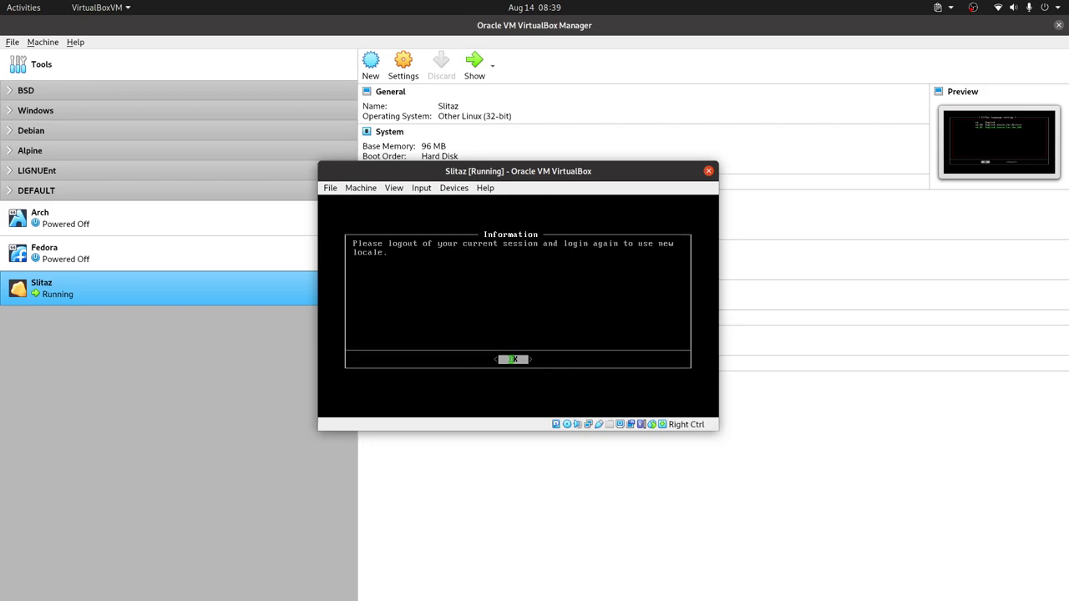
{"action": "key", "text": "Return"}
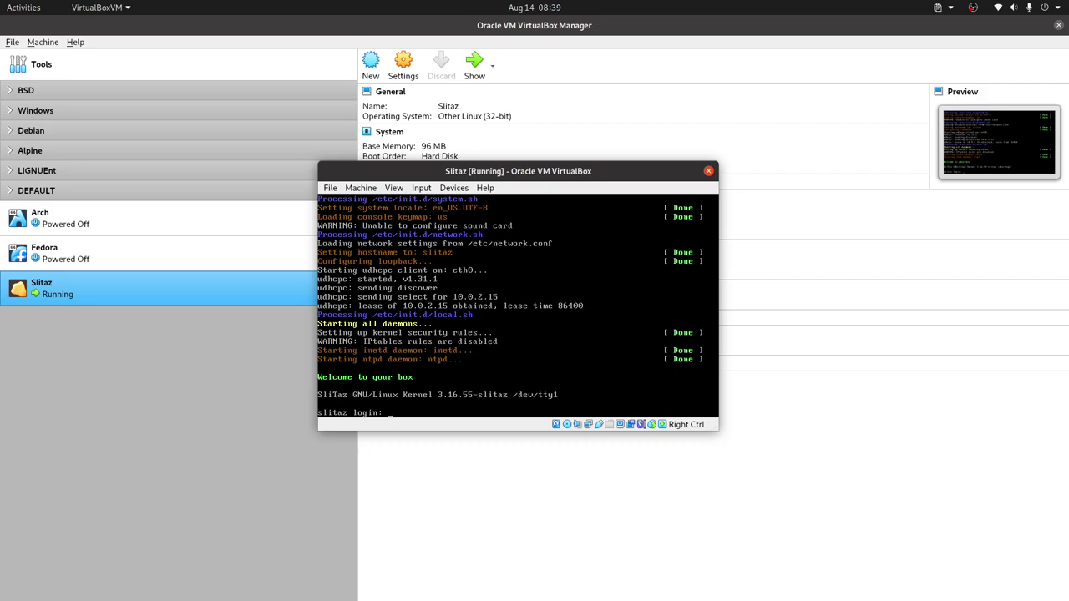
Step: Log in to SliTaz as root
{"action": "type", "text": "root"}
{"action": "key", "text": "Return"}
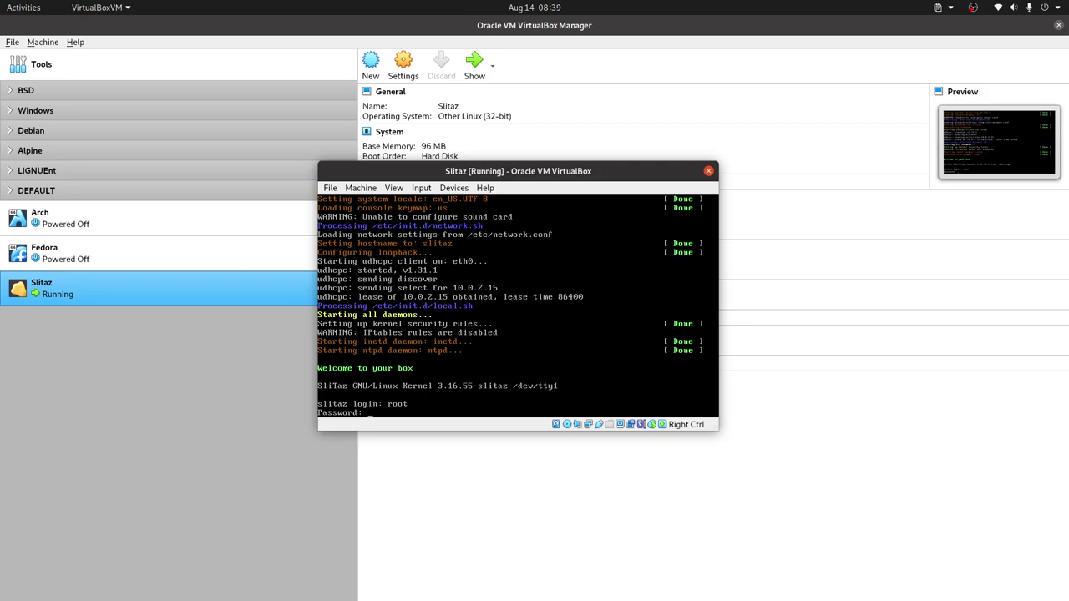
{"action": "key", "text": "Return"}
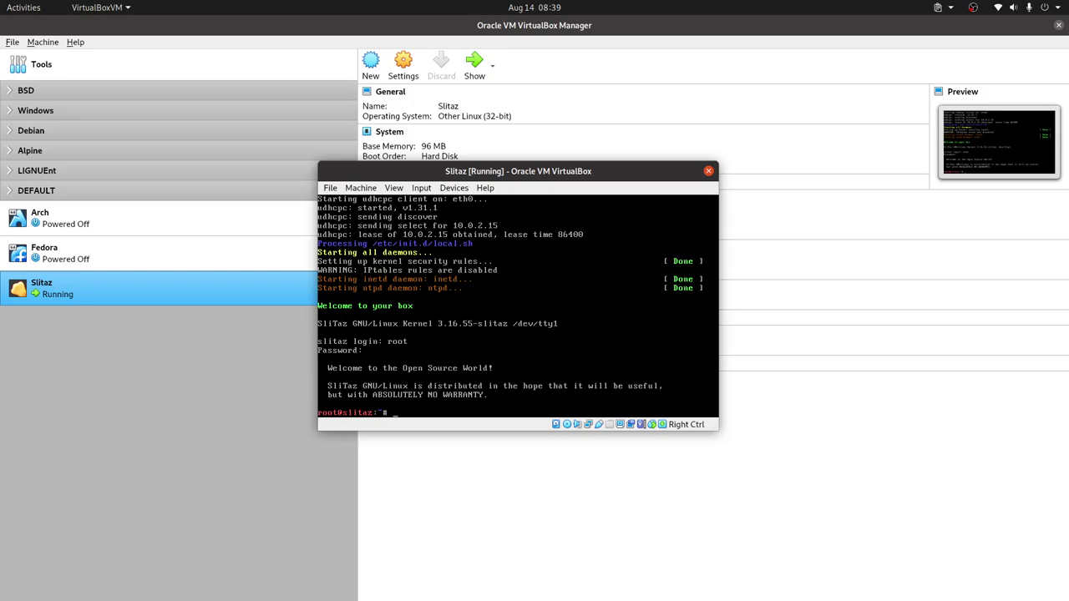
Step: Print /etc/slitaz-release with cat, using Tab completion to find the file
{"action": "type", "text": "cat "}
{"action": "type", "text": "/er"}
{"action": "type", "text": "c/"}
{"action": "type", "text": "os"}
{"action": "key", "text": "BackSpace"}
{"action": "type", "text": "os"}
{"action": "key", "text": "BackSpace"}
{"action": "key", "text": "BackSpace"}
{"action": "key", "text": "BackSpace"}
{"action": "type", "text": "/"}
{"action": "key", "text": "Tab"}
{"action": "key", "text": "Tab"}
{"action": "type", "text": "re"}
{"action": "key", "text": "Tab"}
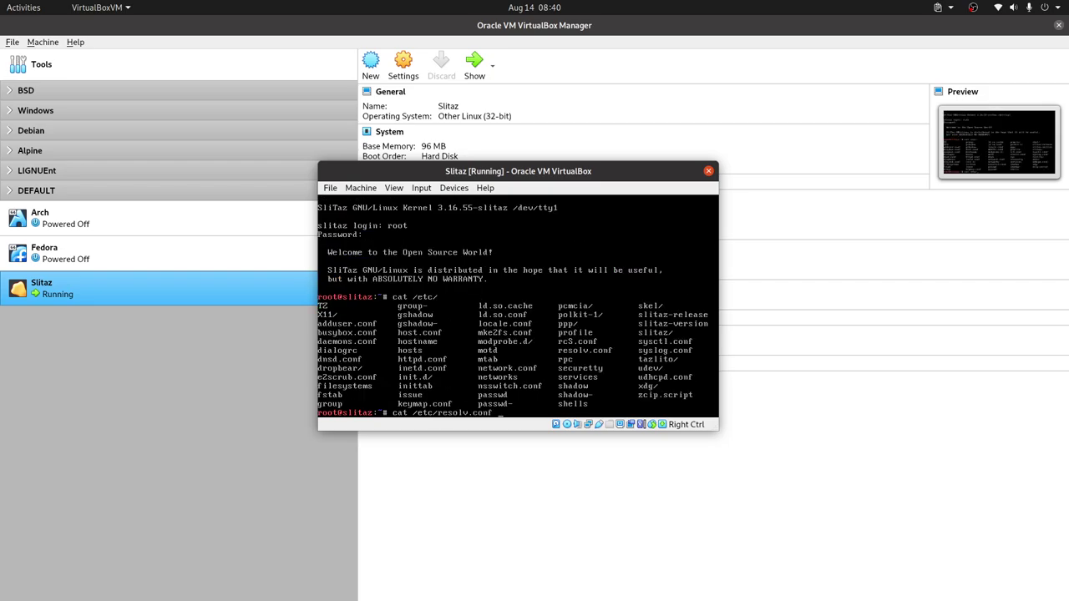
{"action": "key", "text": "BackSpace"}
{"action": "key", "text": "BackSpace"}
{"action": "key", "text": "BackSpace"}
{"action": "key", "text": "BackSpace"}
{"action": "key", "text": "BackSpace"}
{"action": "key", "text": "BackSpace"}
{"action": "key", "text": "BackSpace"}
{"action": "key", "text": "BackSpace"}
{"action": "key", "text": "BackSpace"}
{"action": "key", "text": "BackSpace"}
{"action": "key", "text": "BackSpace"}
{"action": "type", "text": "s"}
{"action": "key", "text": "Tab"}
{"action": "key", "text": "Tab"}
{"action": "type", "text": "l"}
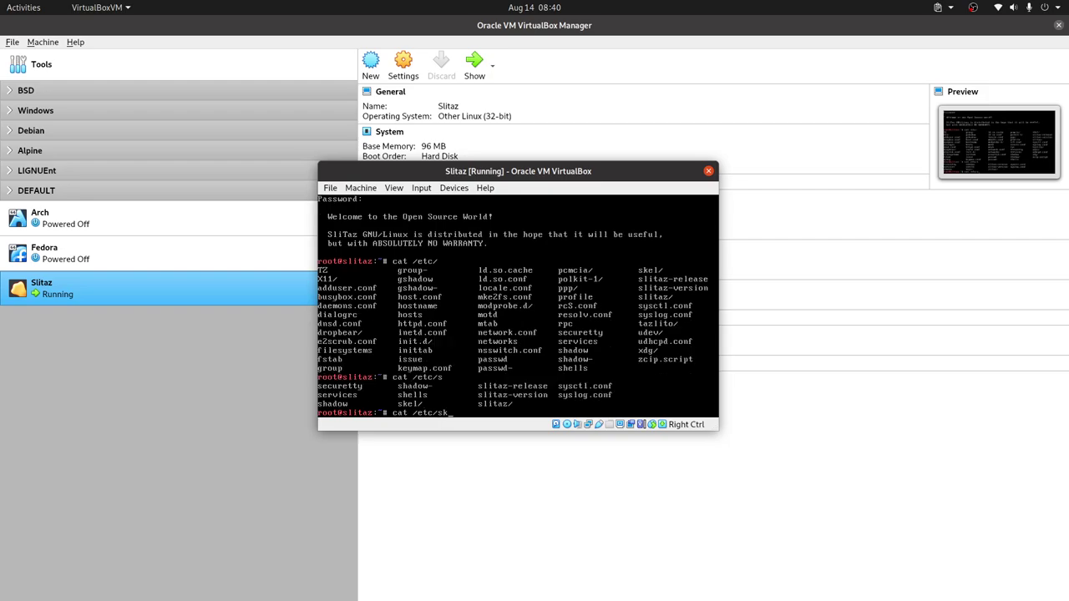
{"action": "key", "text": "Tab"}
{"action": "key", "text": "Tab"}
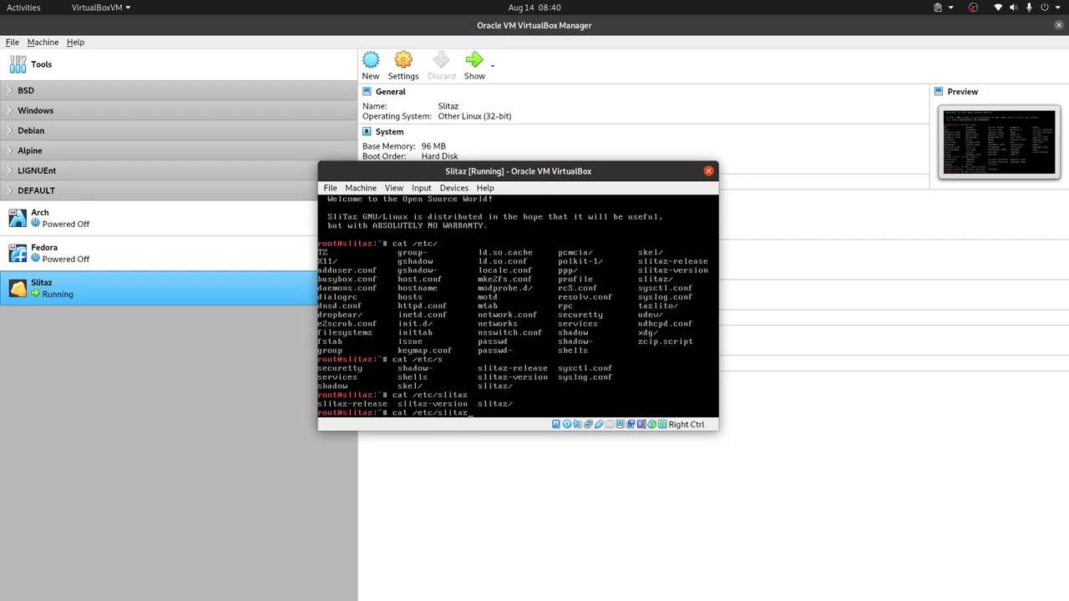
{"action": "type", "text": "-re"}
{"action": "key", "text": "Tab"}
{"action": "key", "text": "Return"}
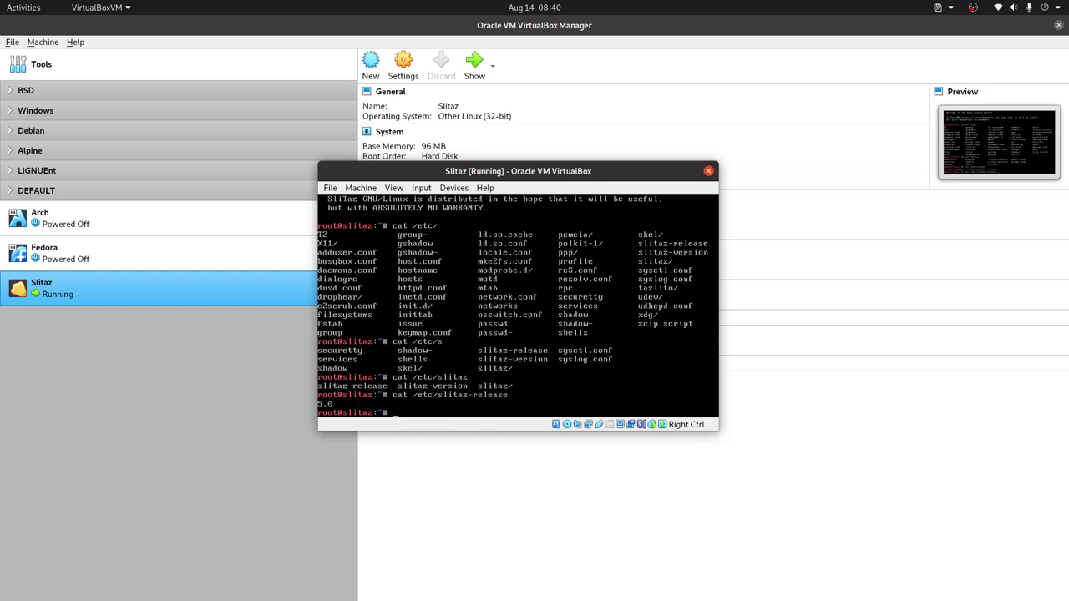
Step: Print /etc/slitaz-version, showing 5.0-RC4 20240811
{"action": "key", "text": "Up"}
{"action": "key", "text": "BackSpace"}
{"action": "key", "text": "BackSpace"}
{"action": "key", "text": "BackSpace"}
{"action": "key", "text": "BackSpace"}
{"action": "key", "text": "BackSpace"}
{"action": "key", "text": "BackSpace"}
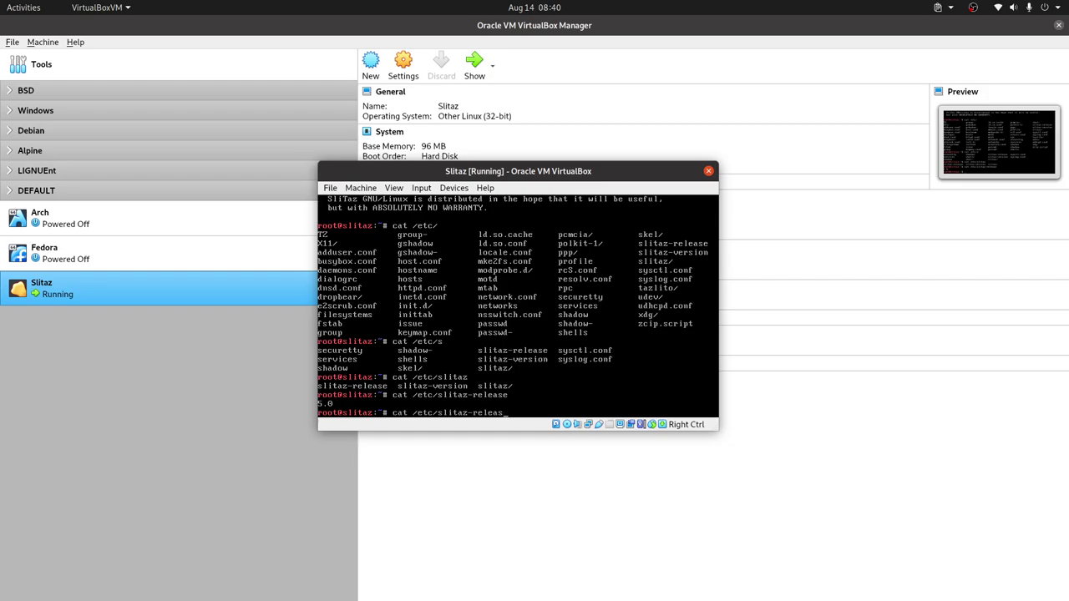
{"action": "type", "text": "ve"}
{"action": "key", "text": "Tab"}
{"action": "key", "text": "Return"}
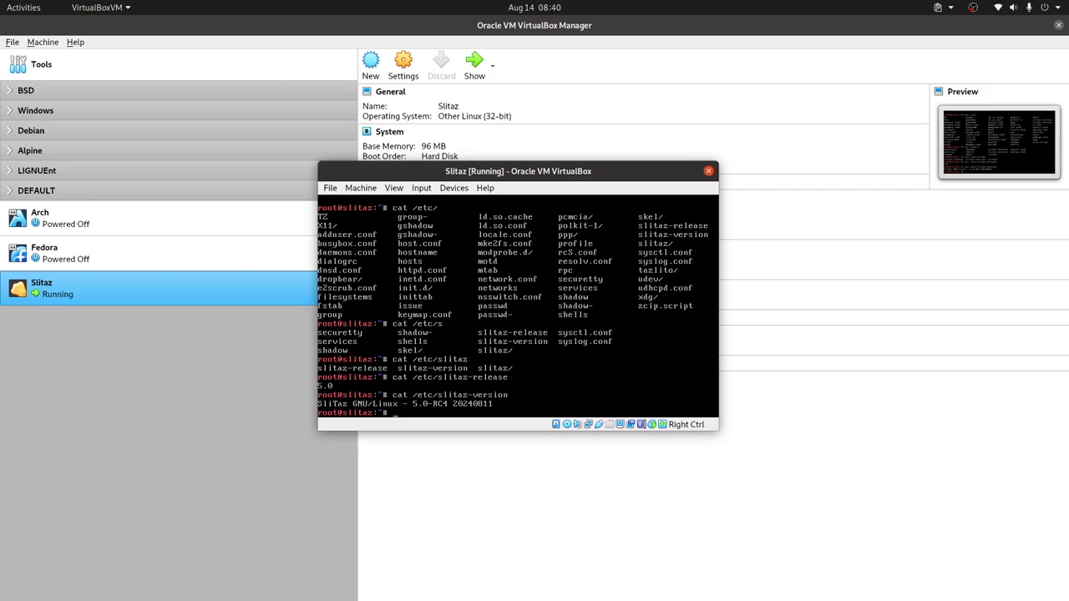
Step: Run uname -a and uname -r to confirm kernel 3.16.55-slitaz
{"action": "type", "text": "uname -a"}
{"action": "key", "text": "Return"}
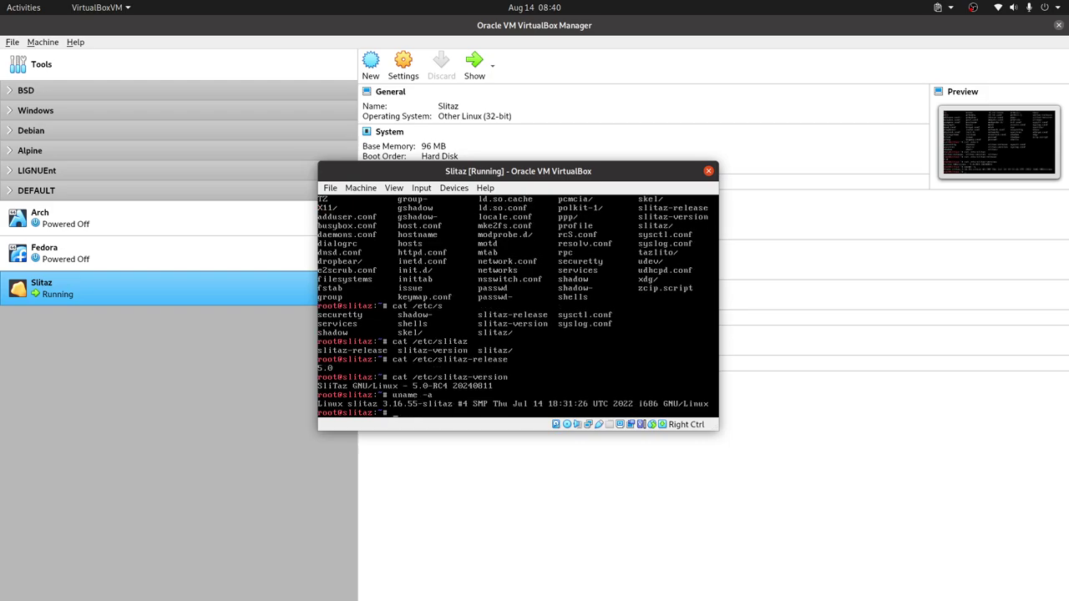
{"action": "type", "text": "uname -r"}
{"action": "key", "text": "Return"}
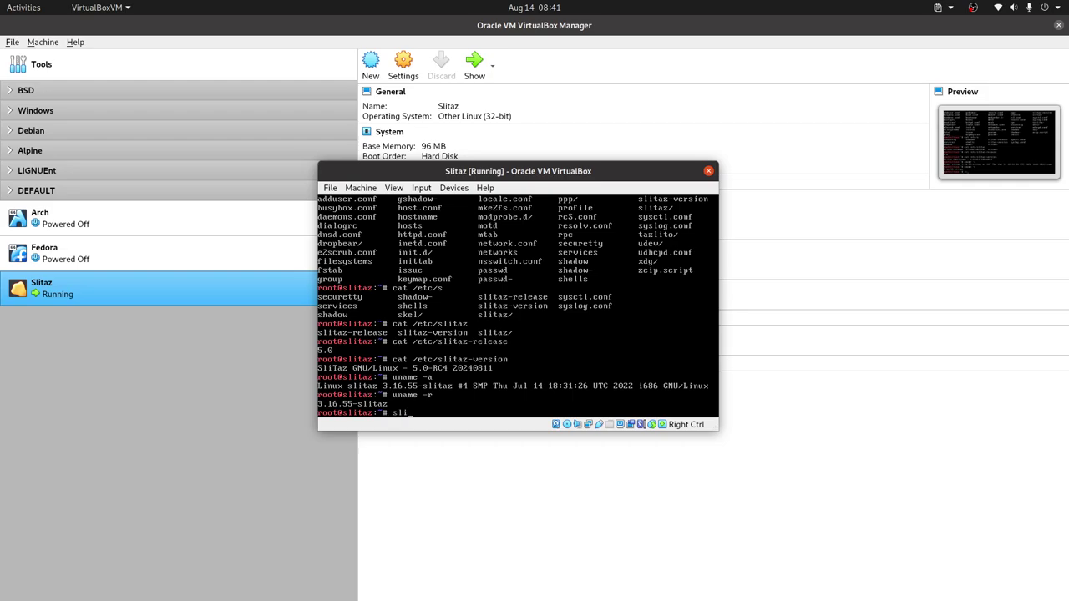
Step: Try installing btop with 'slitaz get-install btop' and launching it
{"action": "type", "text": "taz get-in"}
{"action": "type", "text": "stall btop"}
{"action": "key", "text": "Return"}
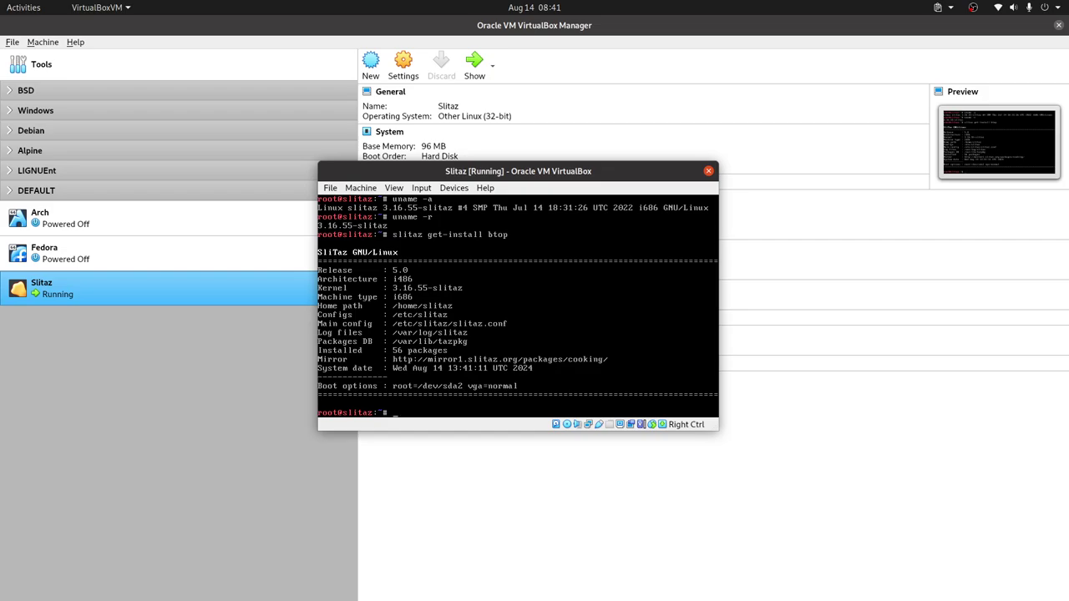
{"action": "type", "text": "btop"}
{"action": "key", "text": "Return"}
Step: Search for the btop package with 'slitaz search btop'
{"action": "key", "text": "Up"}
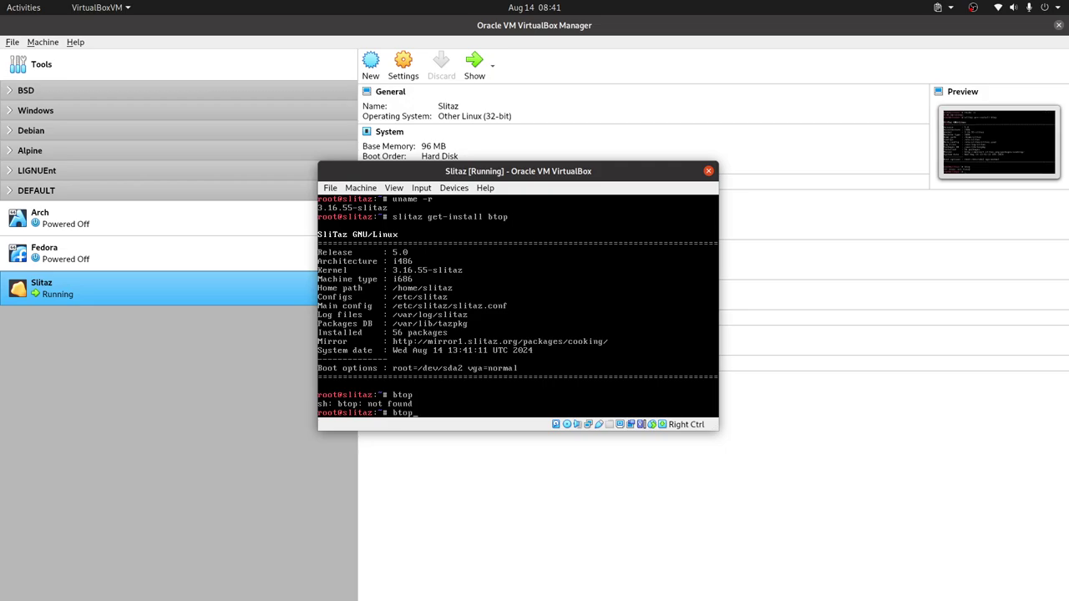
{"action": "key", "text": "Up"}
{"action": "key", "text": "Left"}
{"action": "key", "text": "Left"}
{"action": "key", "text": "Left"}
{"action": "key", "text": "Left"}
{"action": "key", "text": "Left"}
{"action": "key", "text": "BackSpace"}
{"action": "key", "text": "BackSpace"}
{"action": "key", "text": "BackSpace"}
{"action": "key", "text": "BackSpace"}
{"action": "key", "text": "BackSpace"}
{"action": "key", "text": "BackSpace"}
{"action": "key", "text": "BackSpace"}
{"action": "key", "text": "BackSpace"}
{"action": "key", "text": "BackSpace"}
{"action": "key", "text": "BackSpace"}
{"action": "key", "text": "BackSpace"}
{"action": "type", "text": "search"}
{"action": "key", "text": "Return"}
Step: Install btop 1.2.13 with 'tazpkg get-install btop' and launch it
{"action": "key", "text": "Up"}
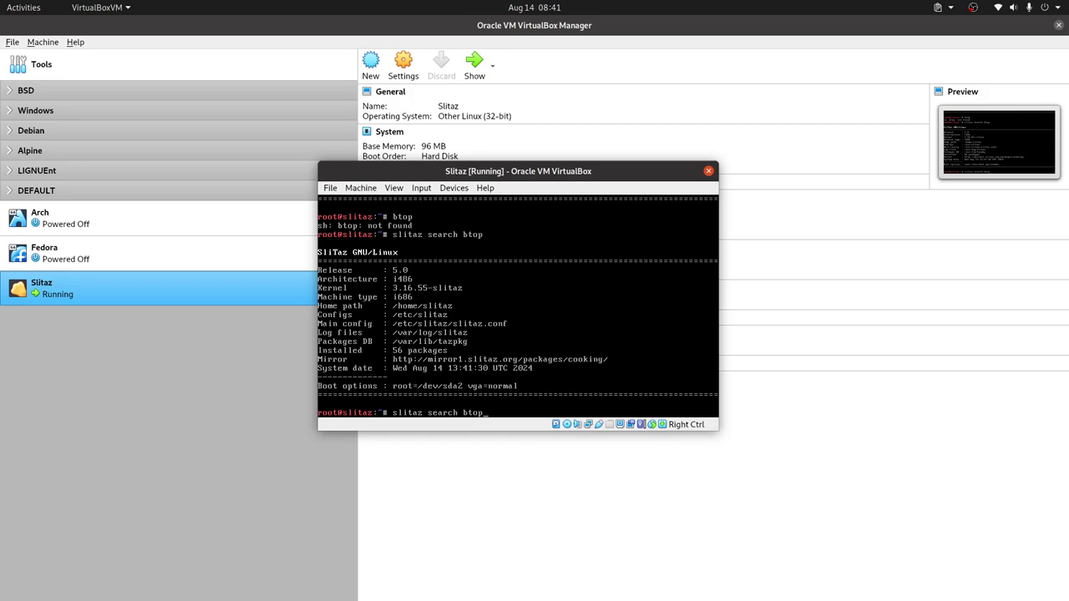
{"action": "key", "text": "BackSpace"}
{"action": "key", "text": "BackSpace"}
{"action": "key", "text": "BackSpace"}
{"action": "key", "text": "BackSpace"}
{"action": "key", "text": "BackSpace"}
{"action": "key", "text": "BackSpace"}
{"action": "key", "text": "BackSpace"}
{"action": "key", "text": "BackSpace"}
{"action": "key", "text": "BackSpace"}
{"action": "key", "text": "BackSpace"}
{"action": "key", "text": "BackSpace"}
{"action": "key", "text": "BackSpace"}
{"action": "key", "text": "BackSpace"}
{"action": "key", "text": "BackSpace"}
{"action": "key", "text": "BackSpace"}
{"action": "key", "text": "BackSpace"}
{"action": "key", "text": "BackSpace"}
{"action": "type", "text": "tazpkg get-install btop"}
{"action": "key", "text": "Return"}
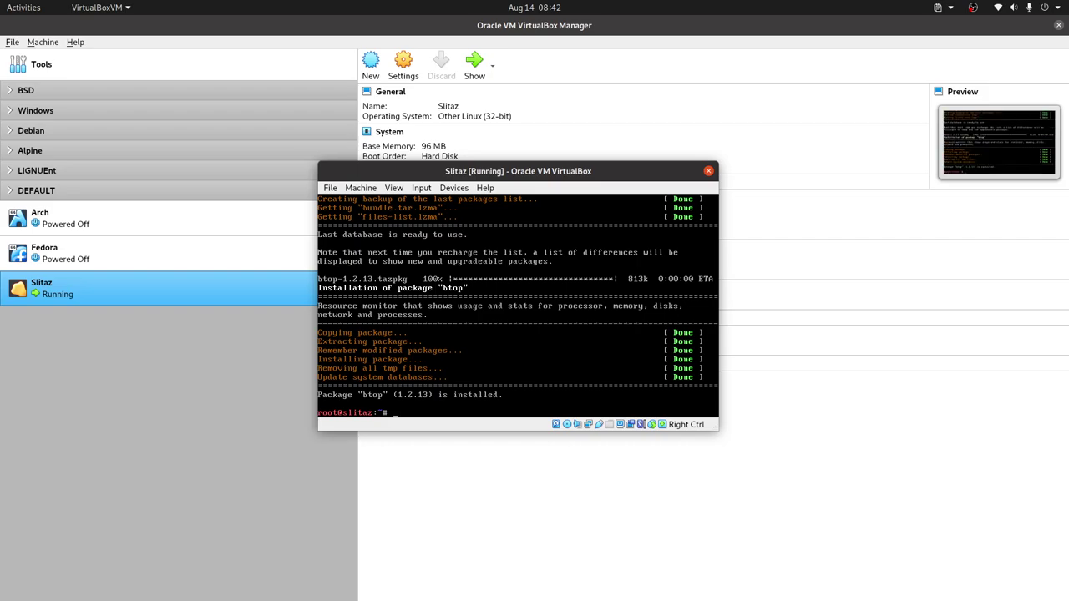
{"action": "type", "text": "btop"}
{"action": "key", "text": "Return"}
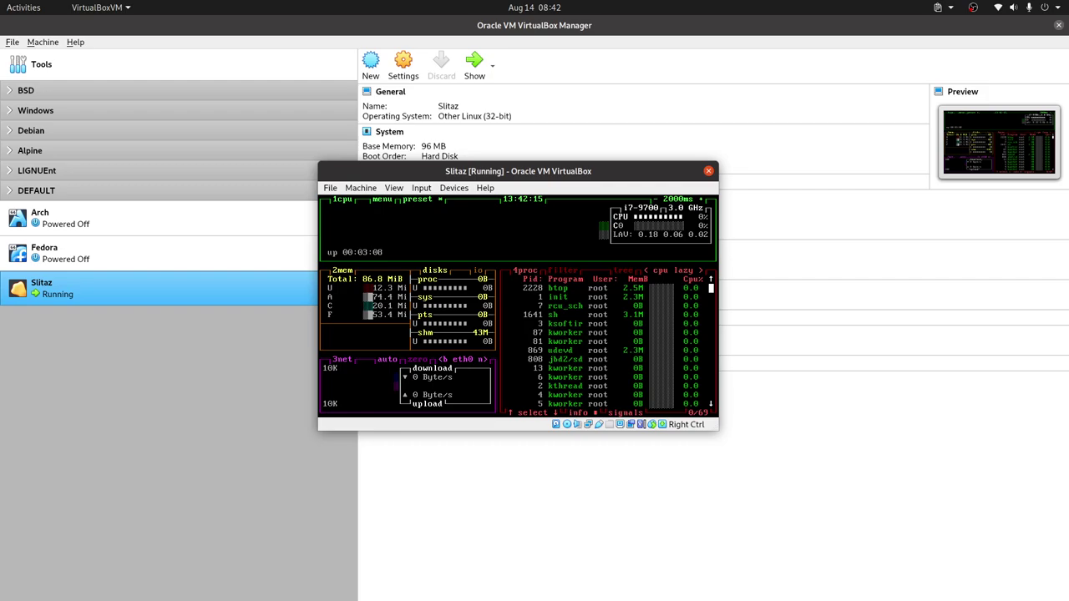